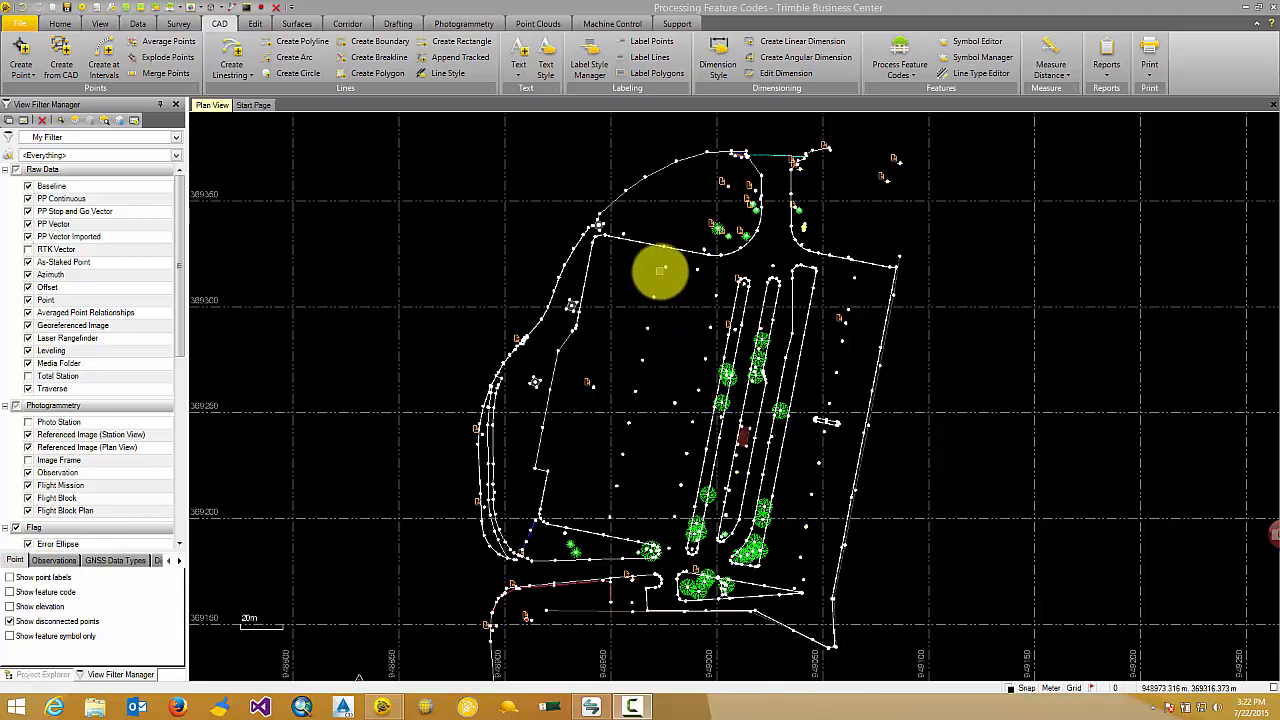
Start the Label Lines command and create a new line label style named MyTBC.
left_click(659, 60)
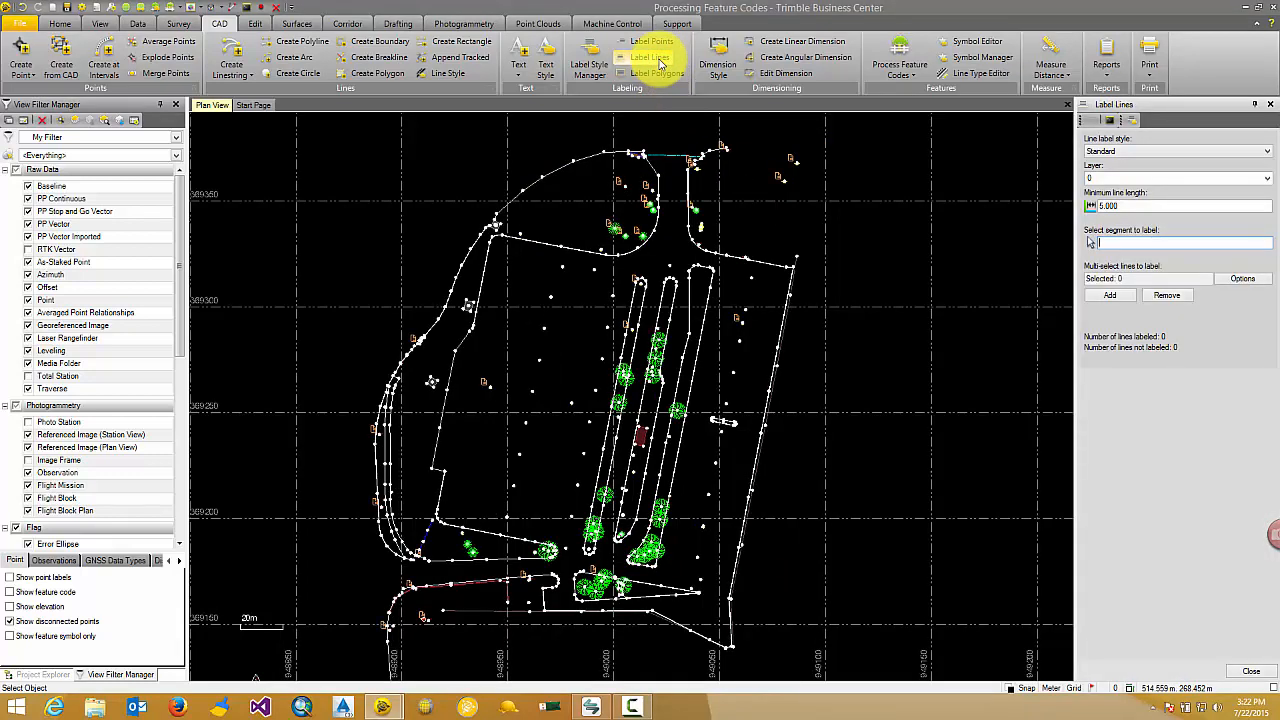
left_click(1168, 151)
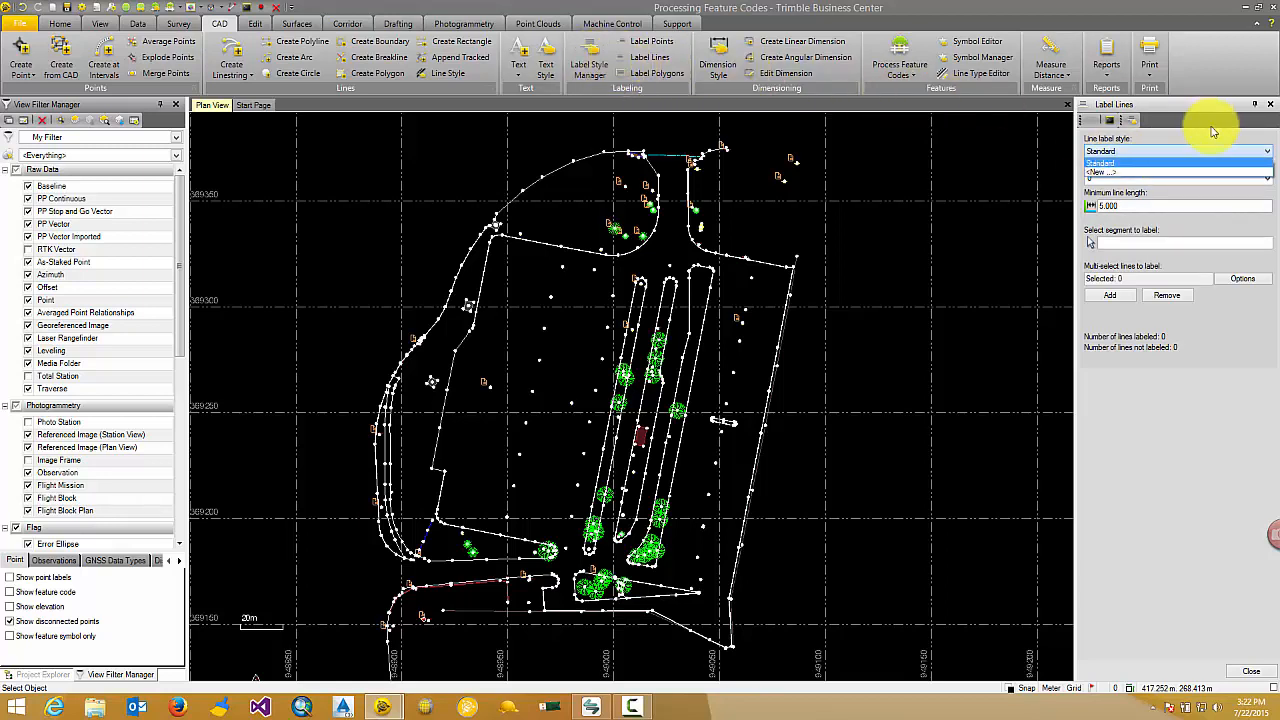
left_click(1228, 171)
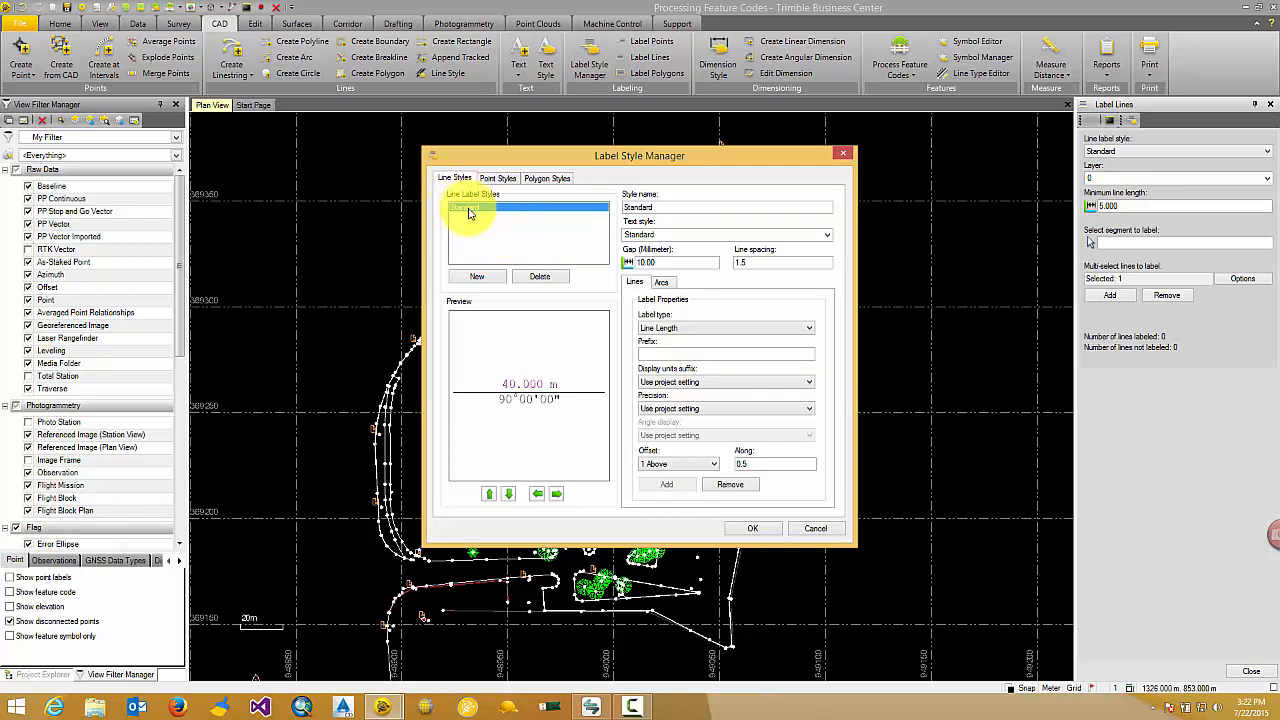
left_click(480, 277)
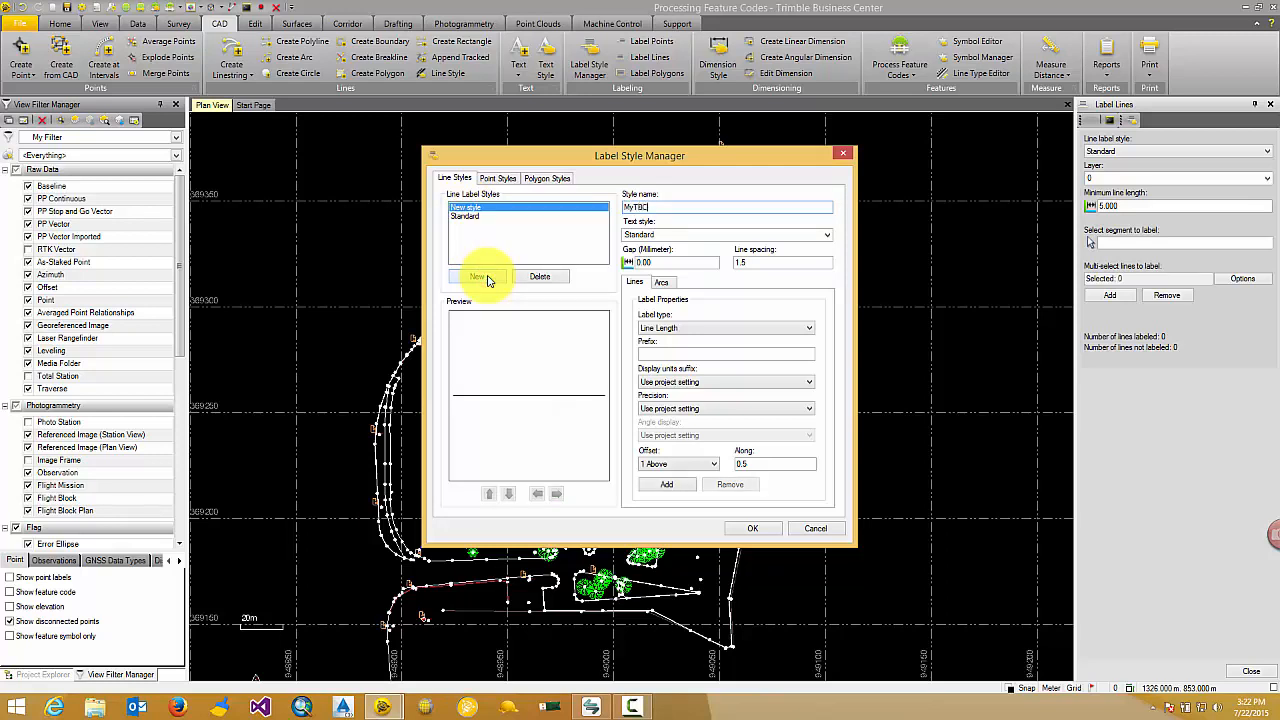
Create a new text style named MyText and assign it to the MyTBC label style.
left_click(675, 235)
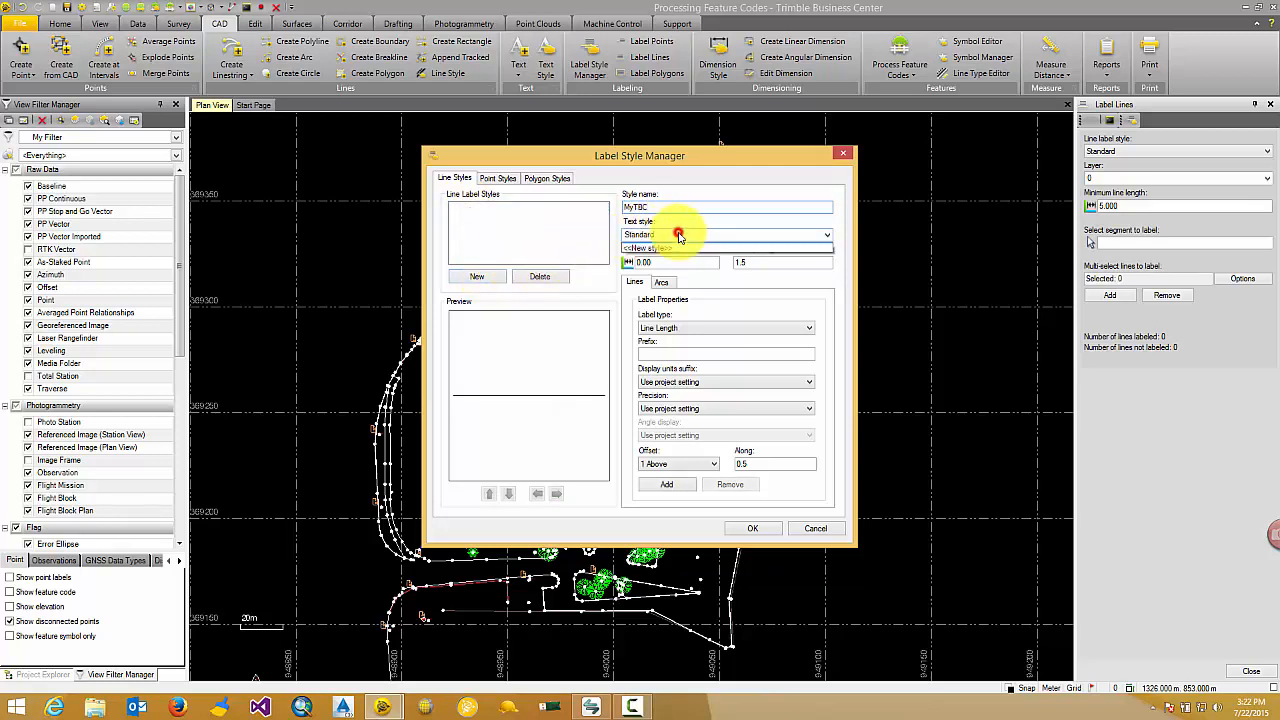
left_click(660, 256)
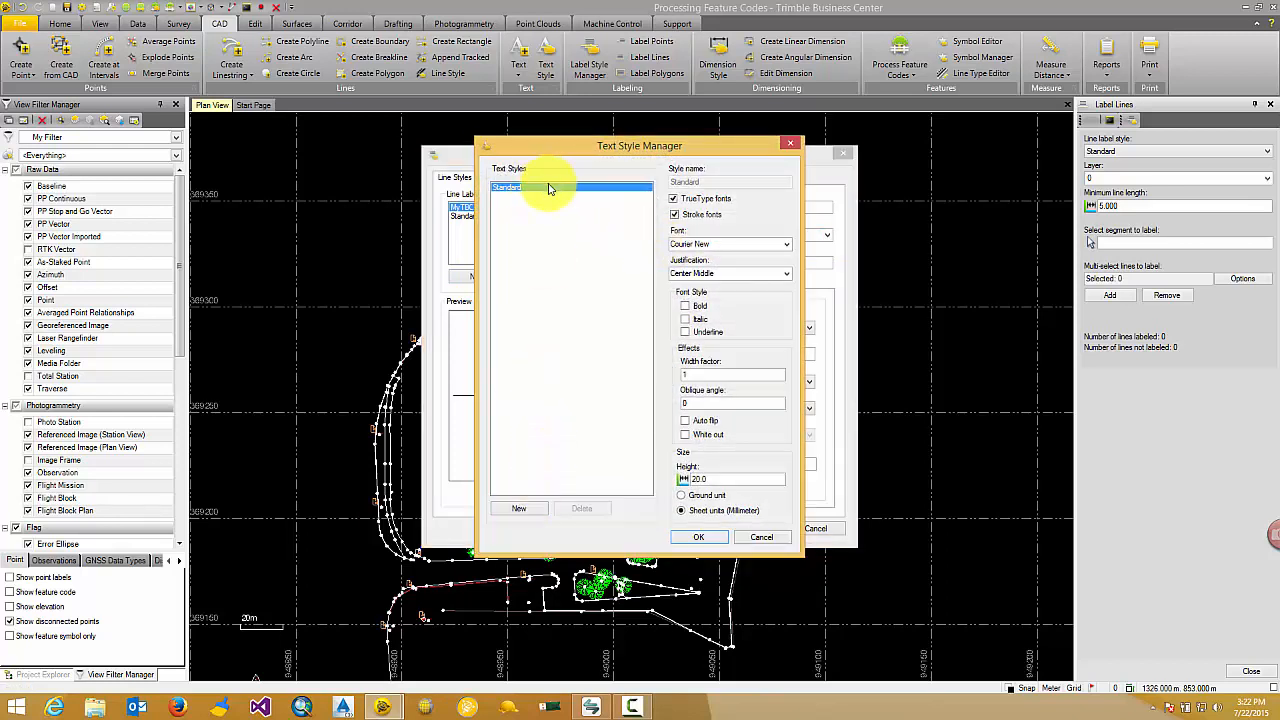
left_click(519, 507)
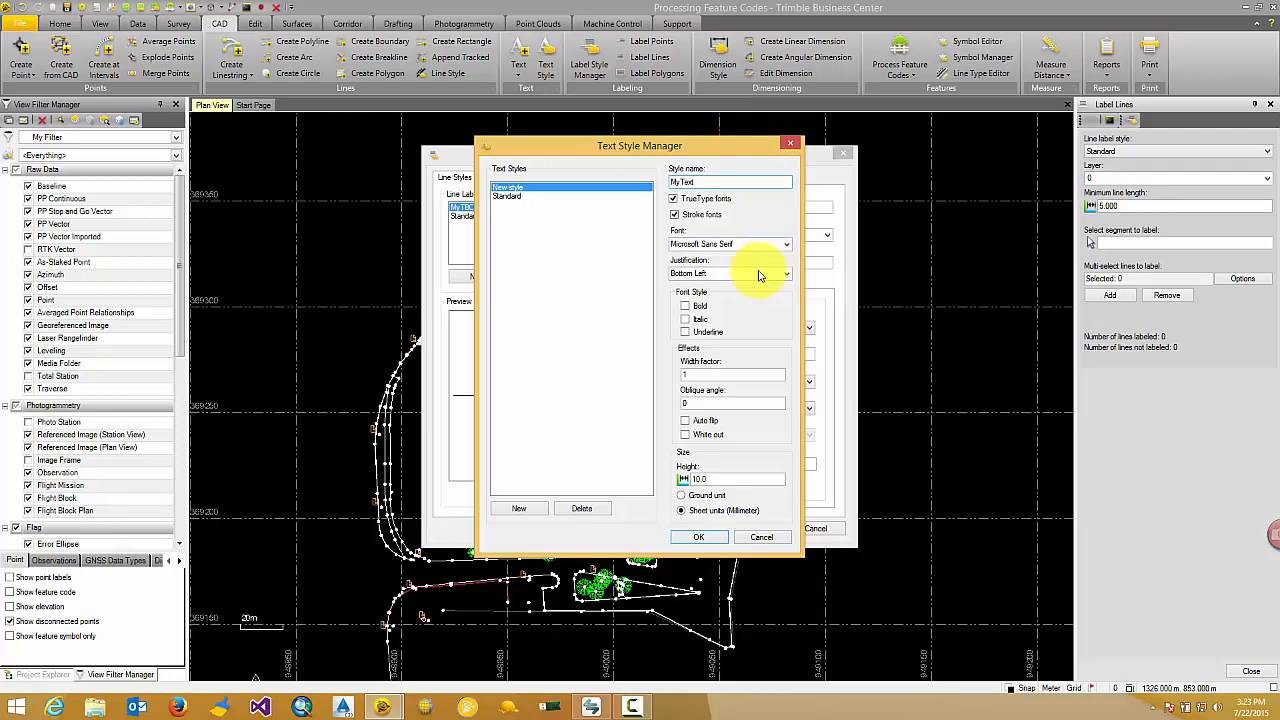
left_click(701, 537)
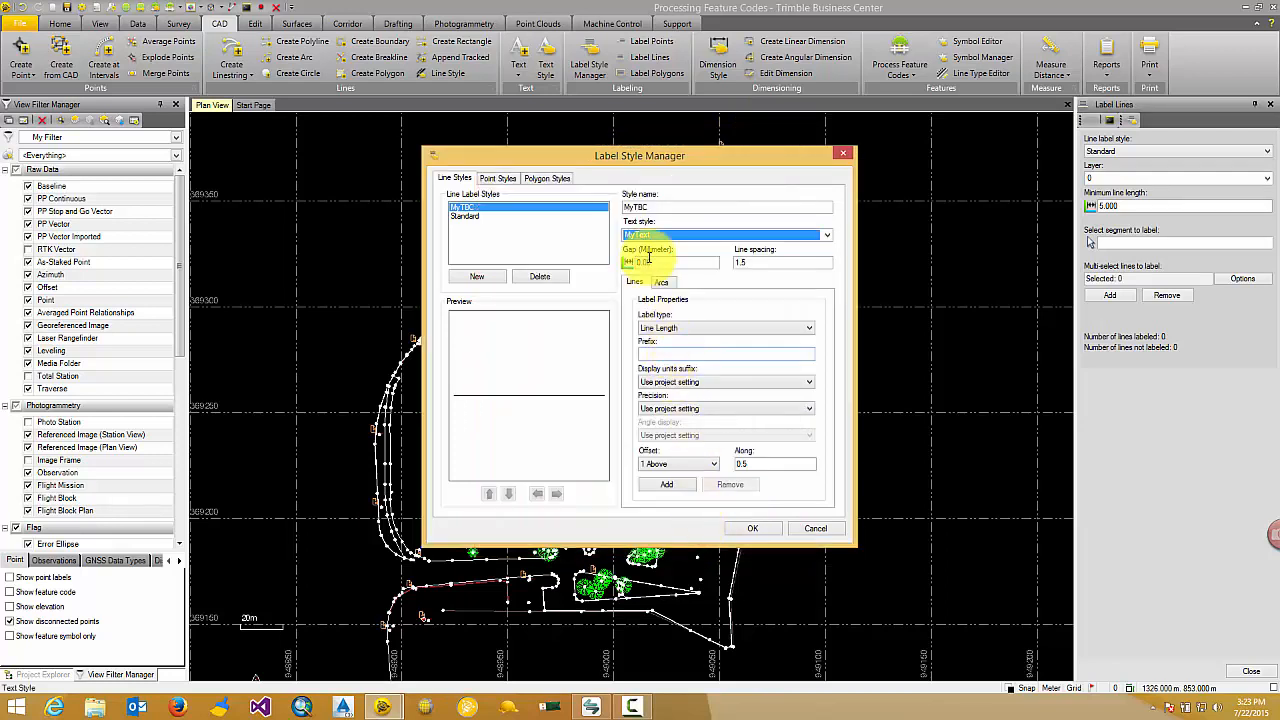
Add a Line Length label above the line in the MyTBC style and set the gap to 1.00 mm.
left_click(711, 329)
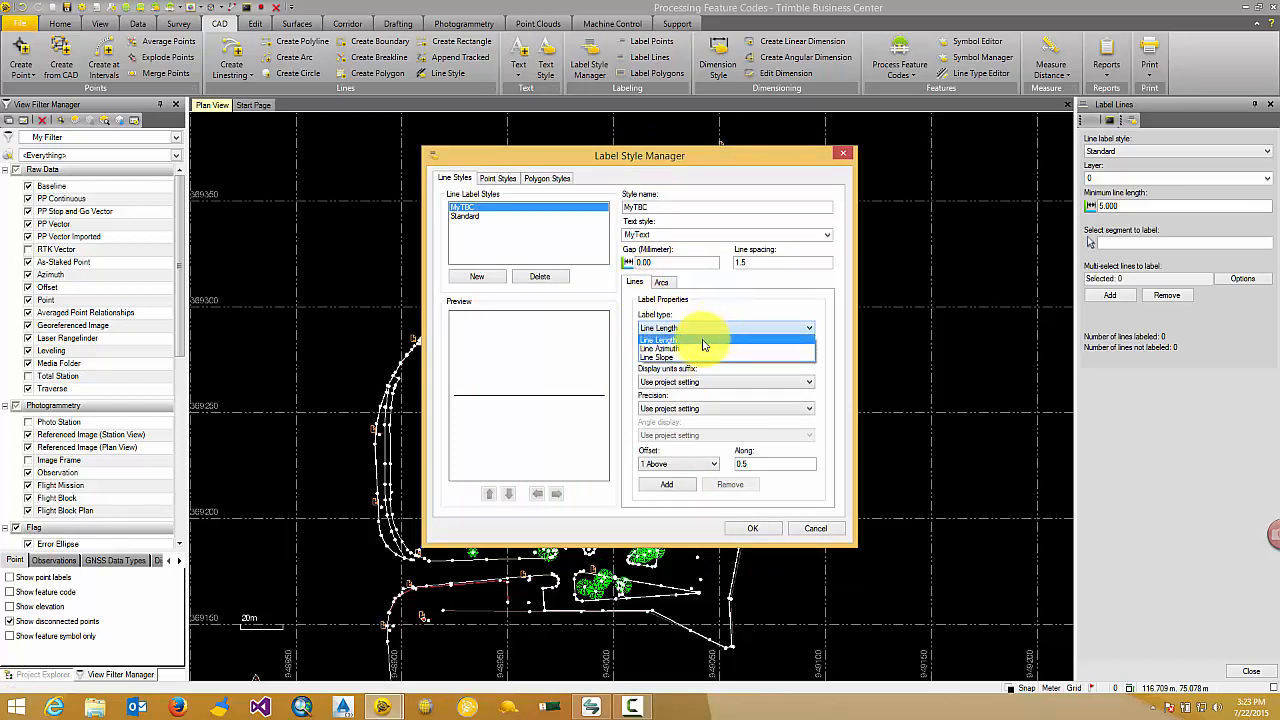
left_click(704, 342)
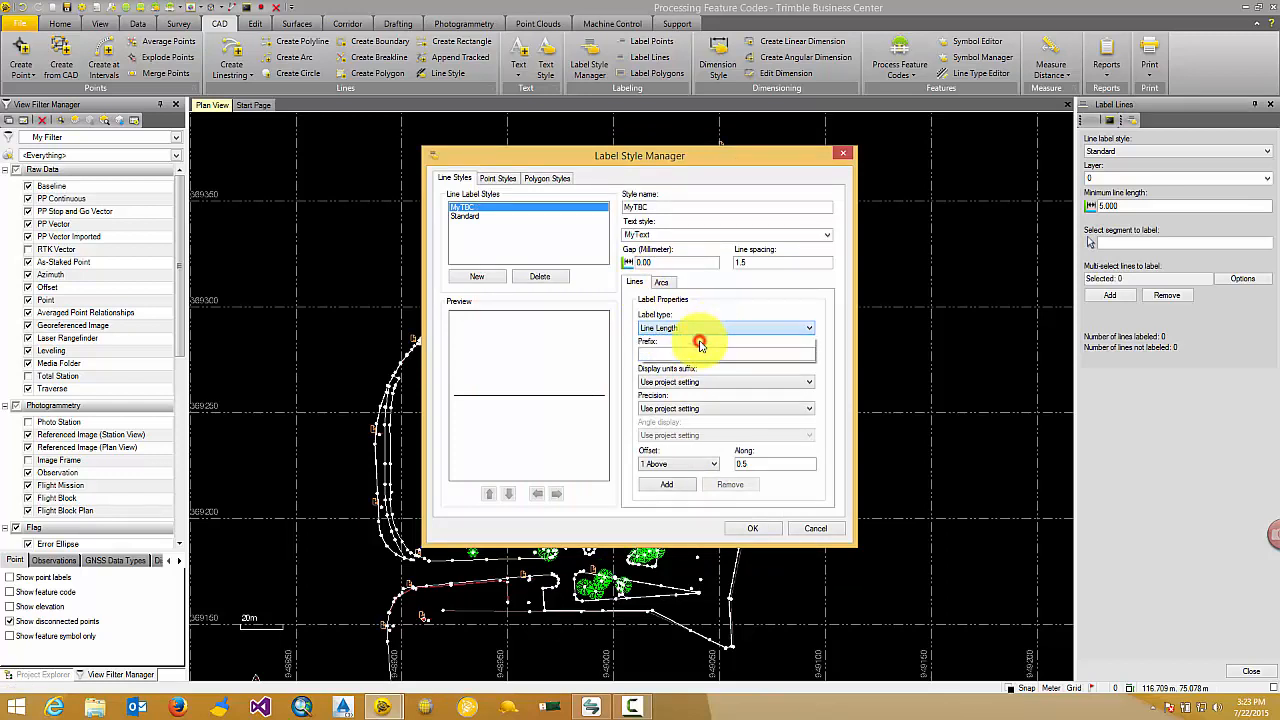
left_click(667, 486)
scroll(523, 394, "up", 4)
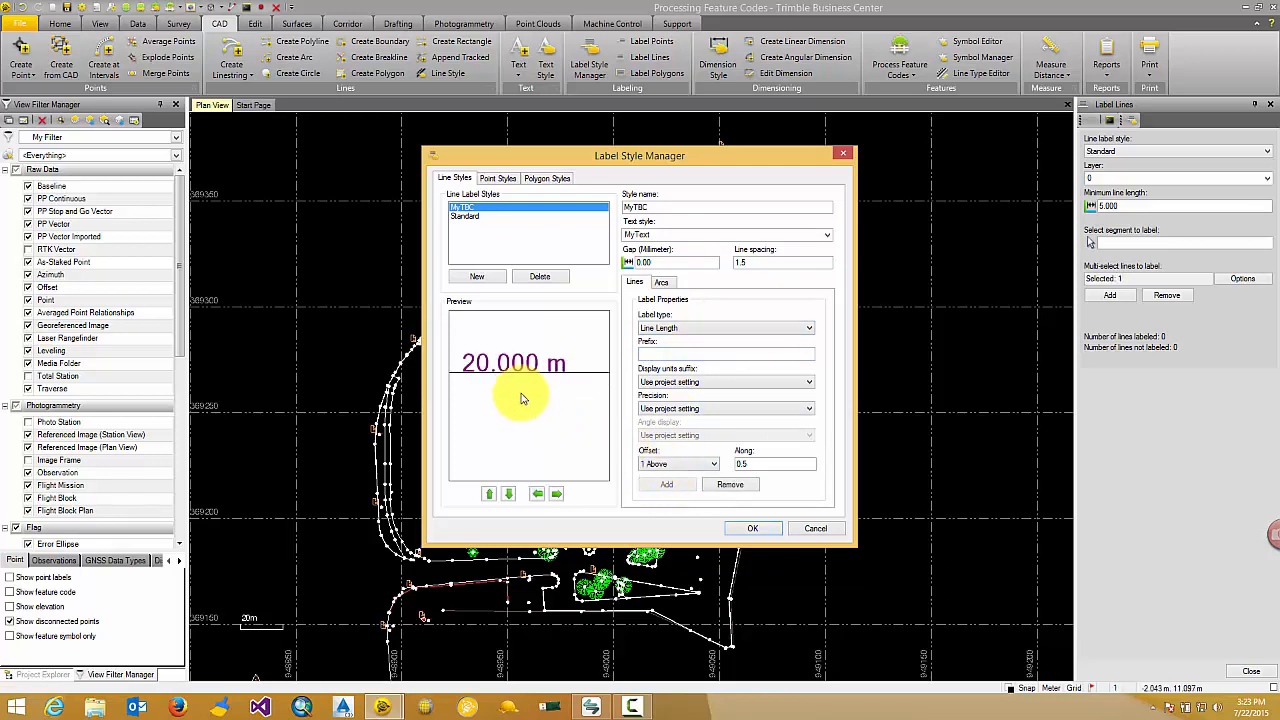
middle_click_drag(499, 379, 543, 397)
scroll(534, 371, "down", 1)
scroll(534, 371, "down", 1)
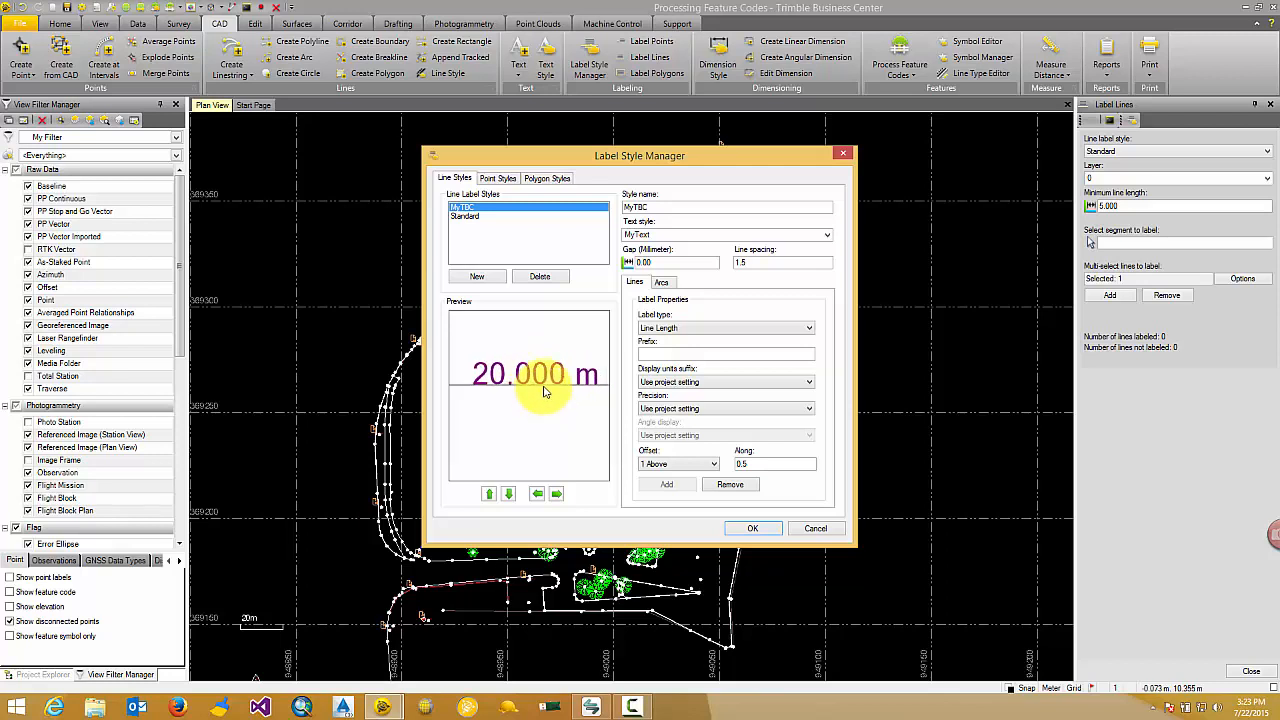
double_click(643, 261)
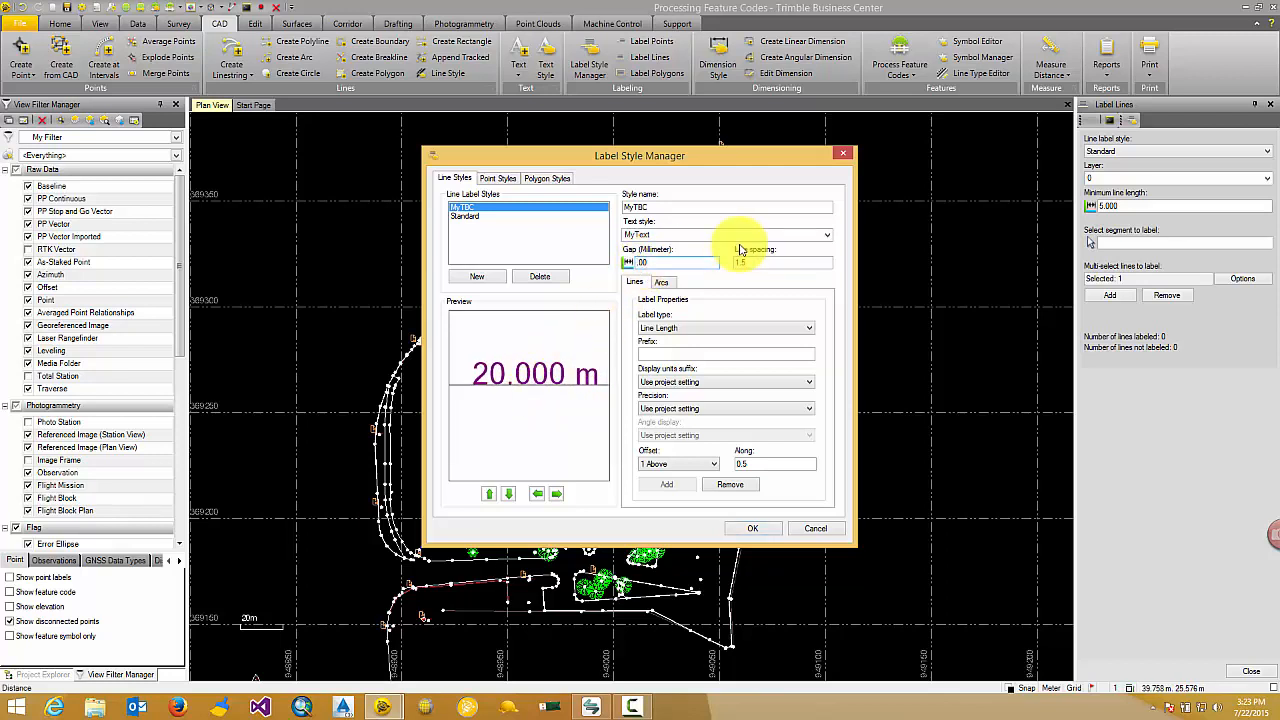
key("Tab")
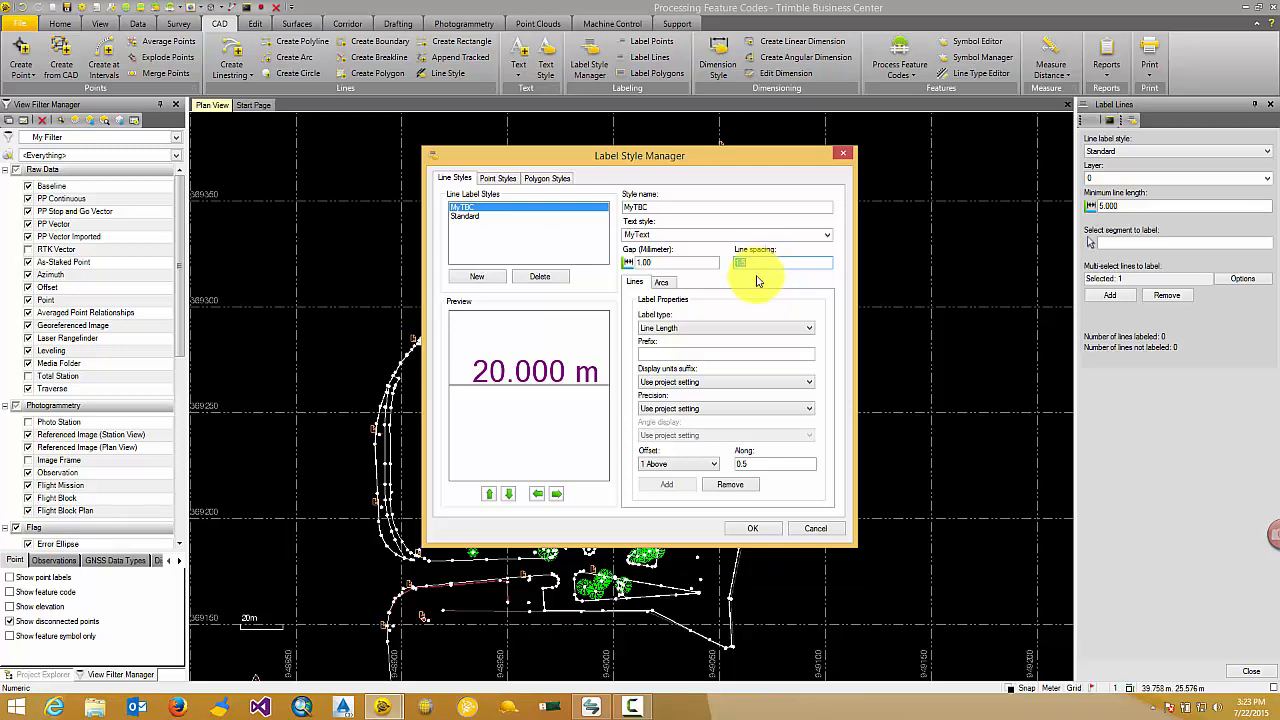
Add a Line Azimuth label to the MyTBC style and move it to the 1 Below offset.
left_click(718, 330)
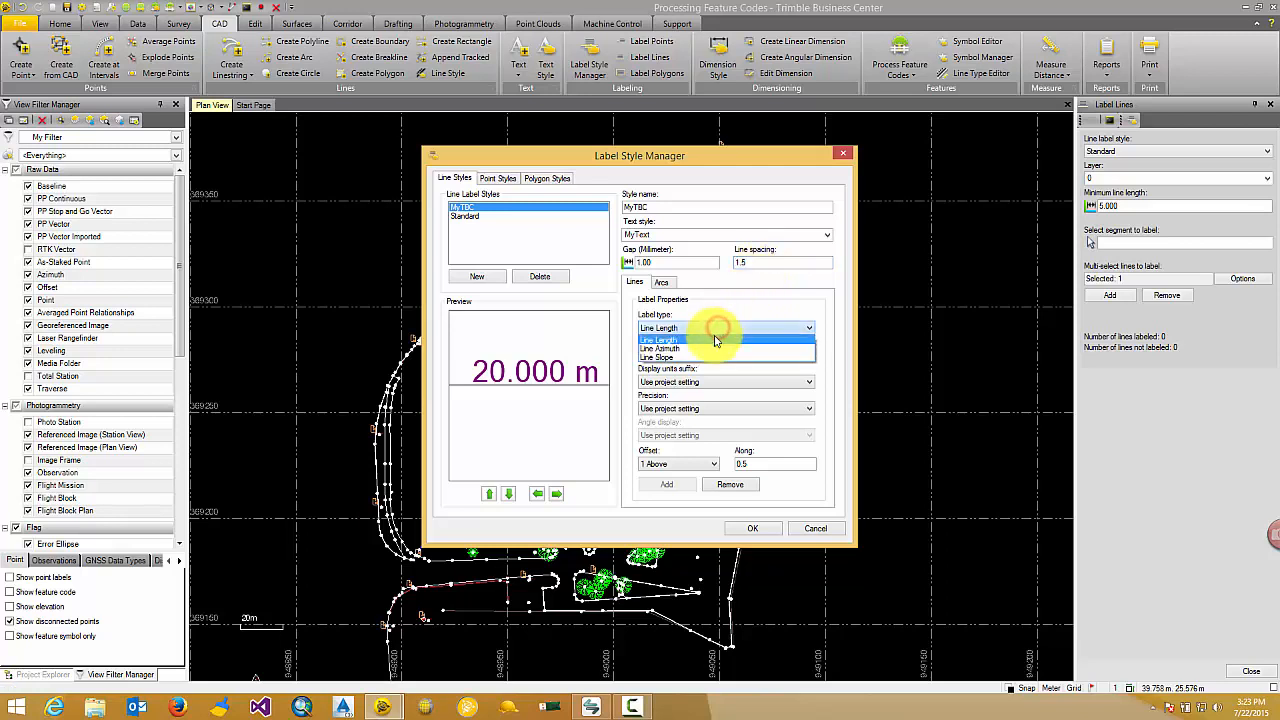
left_click(714, 344)
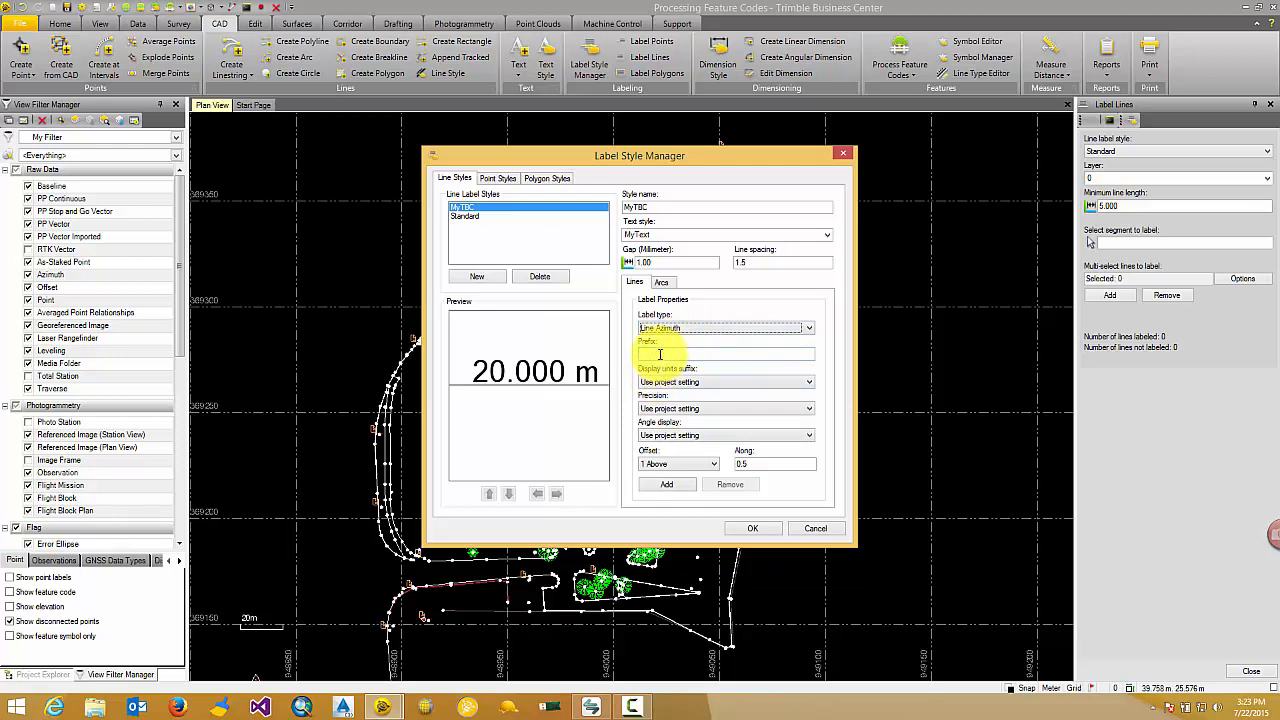
left_click(666, 484)
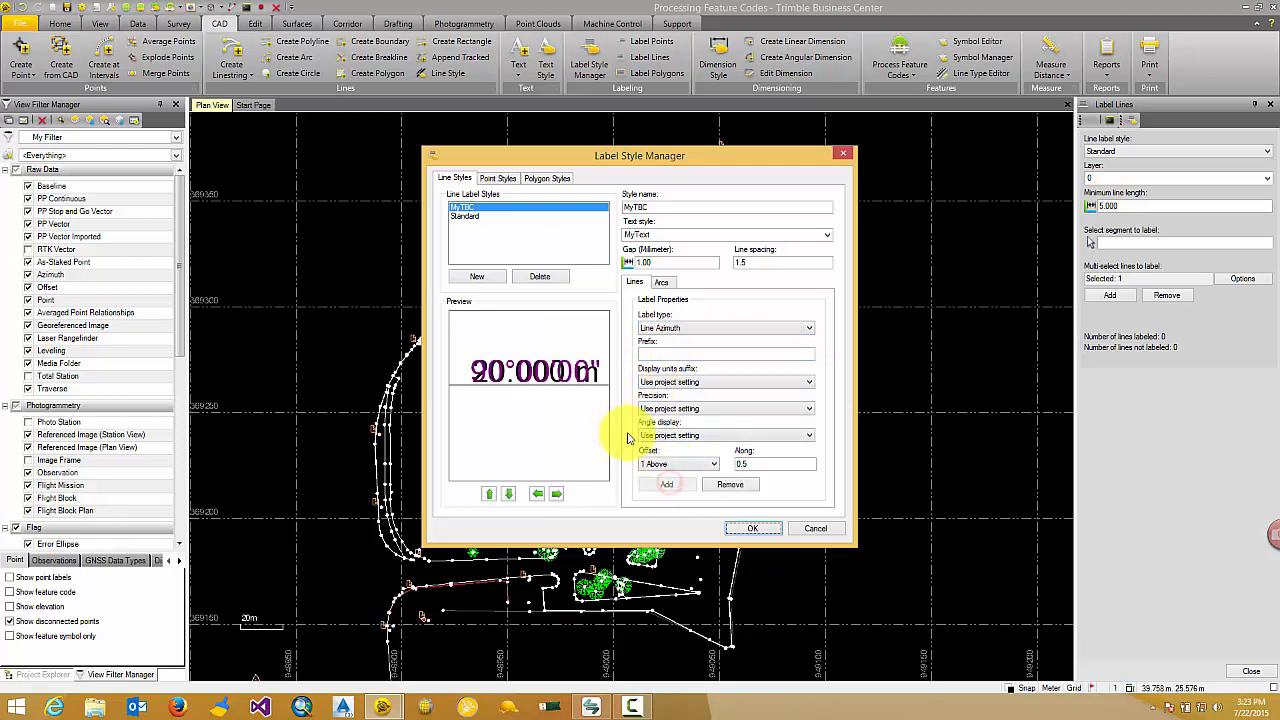
left_click(509, 494)
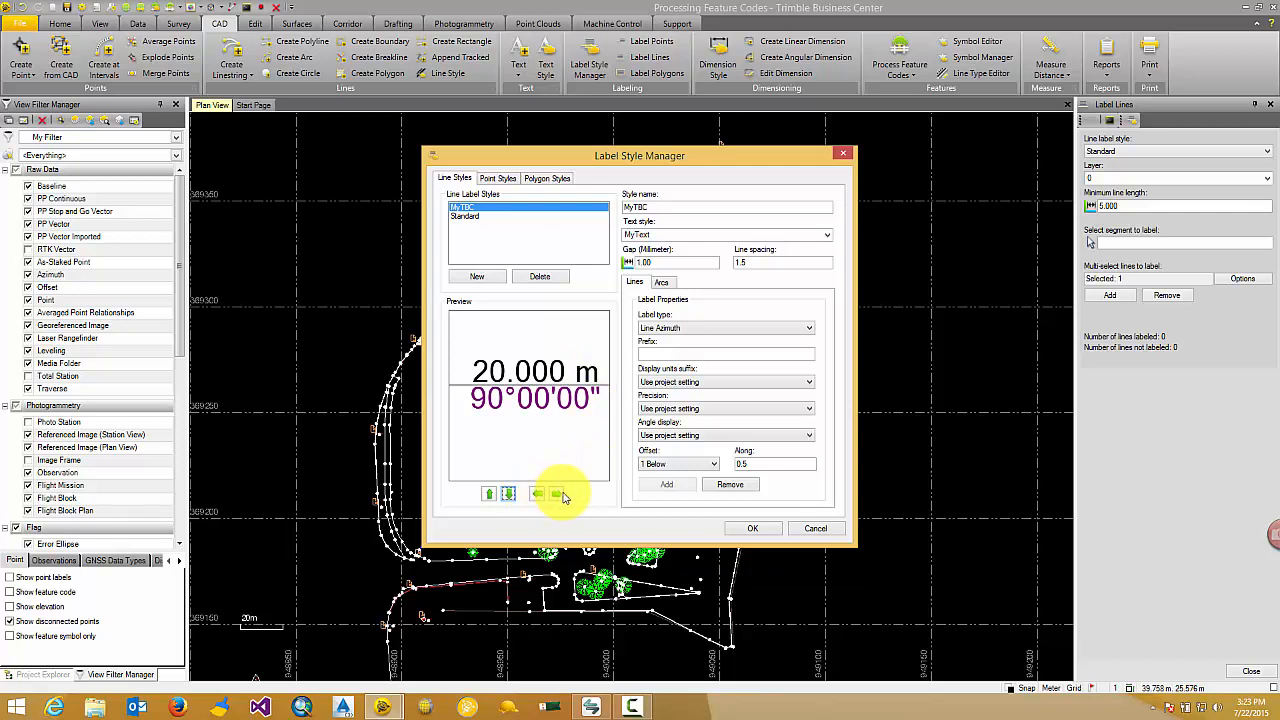
Review the label types available for point and polygon label styles.
left_click(506, 182)
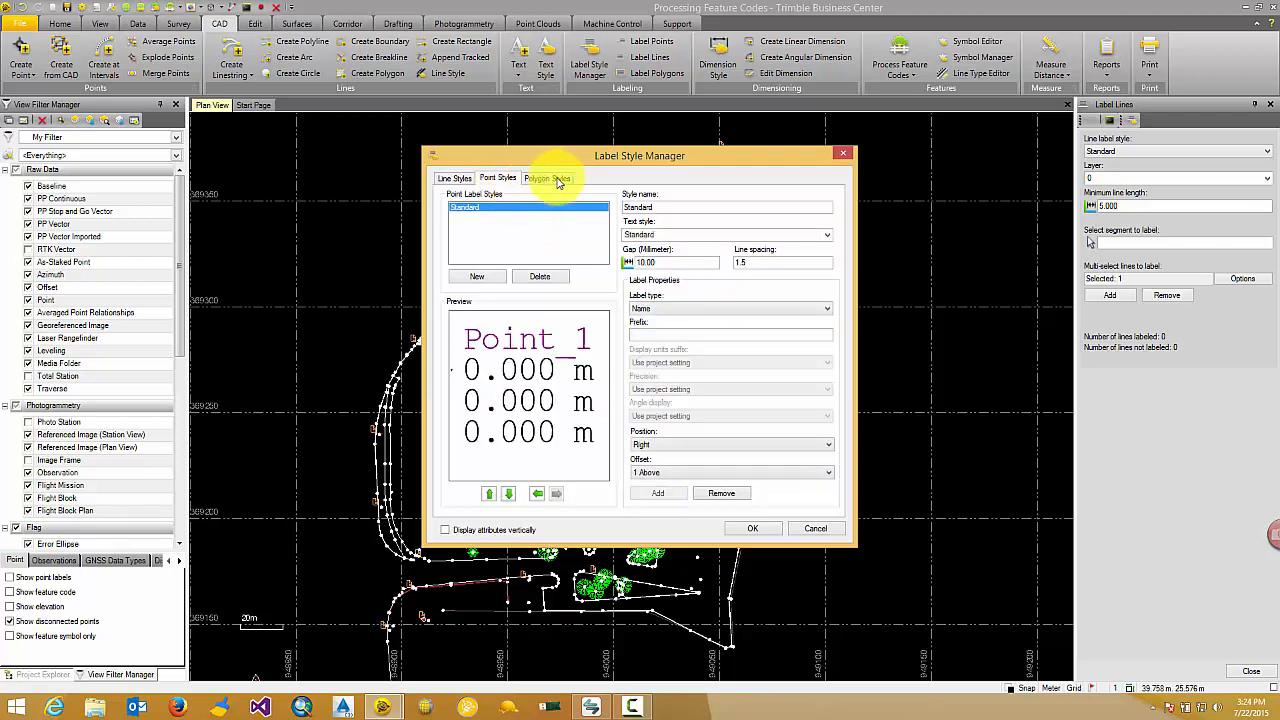
left_click(700, 308)
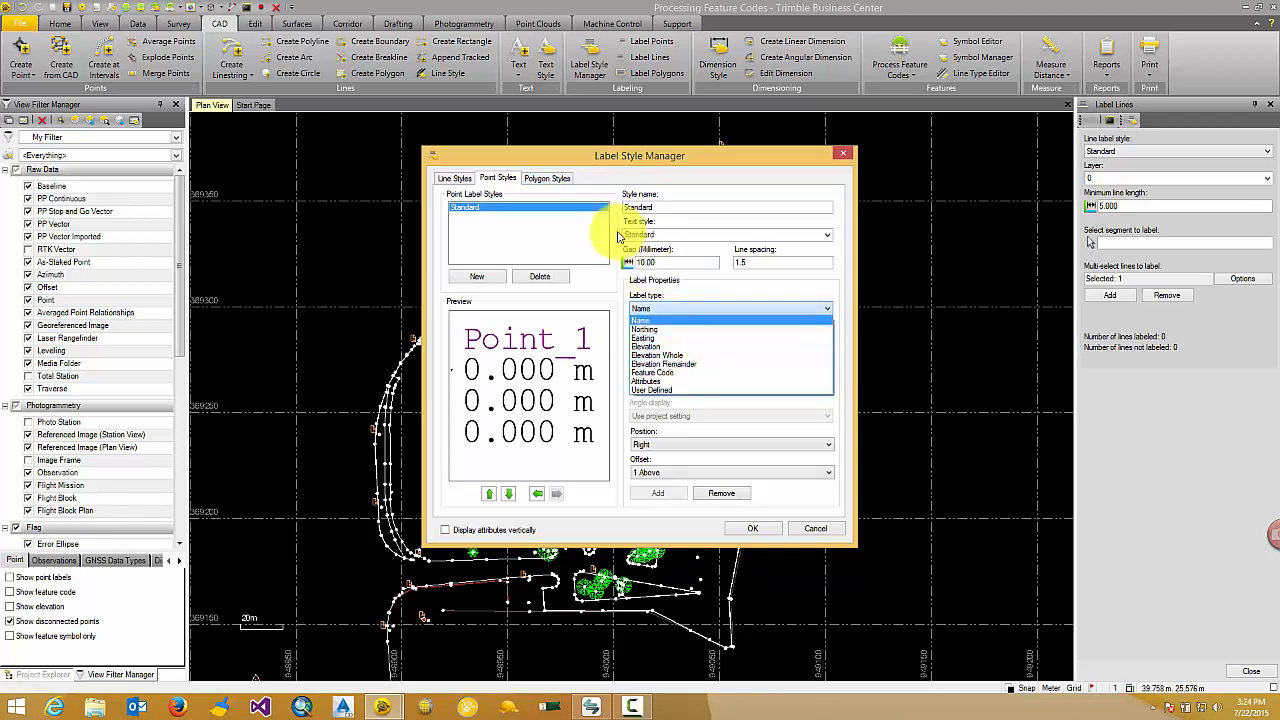
left_click(554, 177)
left_click(548, 178)
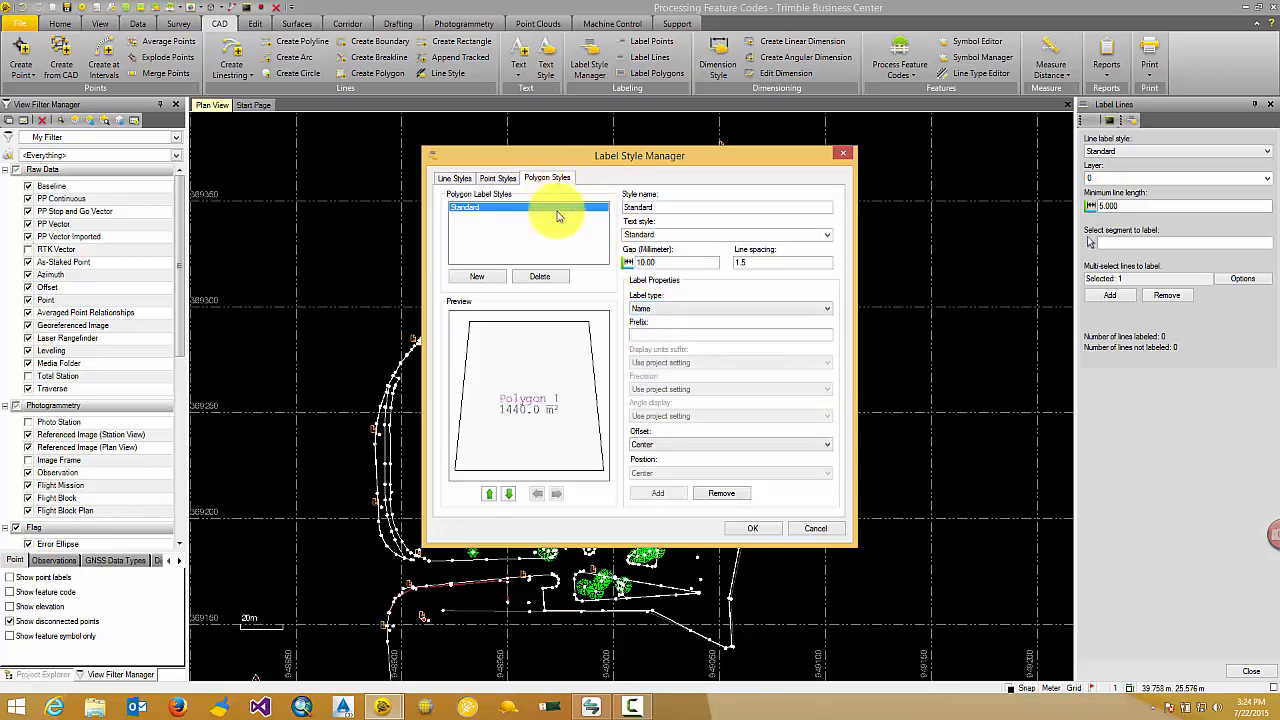
left_click(652, 308)
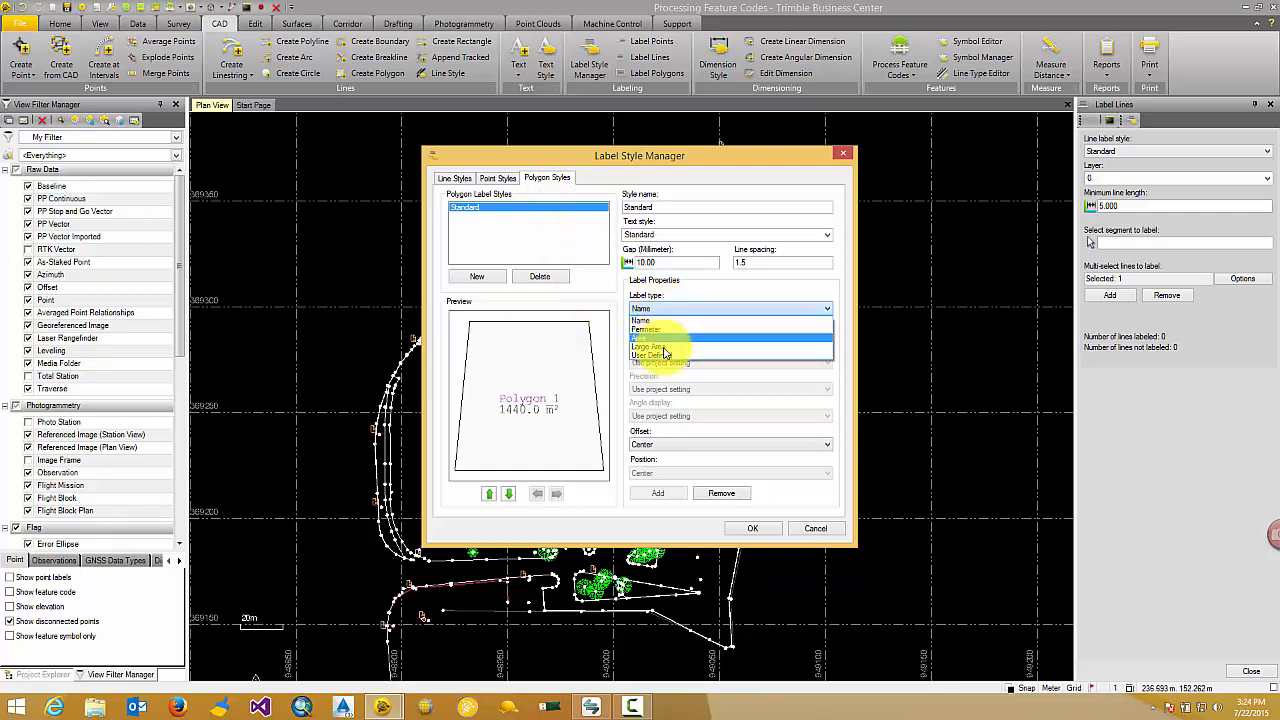
Check the label types offered for arcs in the MyTBC line style, return to its line labels and save the style.
left_click(457, 177)
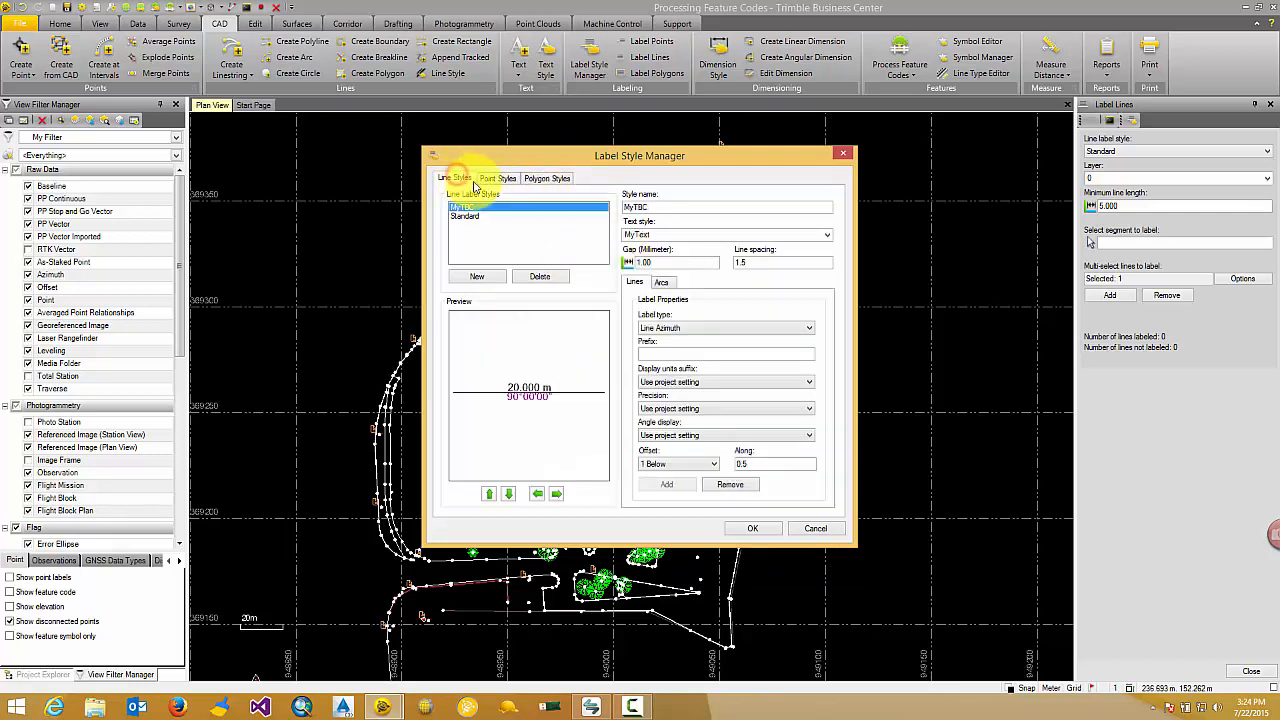
left_click(664, 284)
left_click(694, 329)
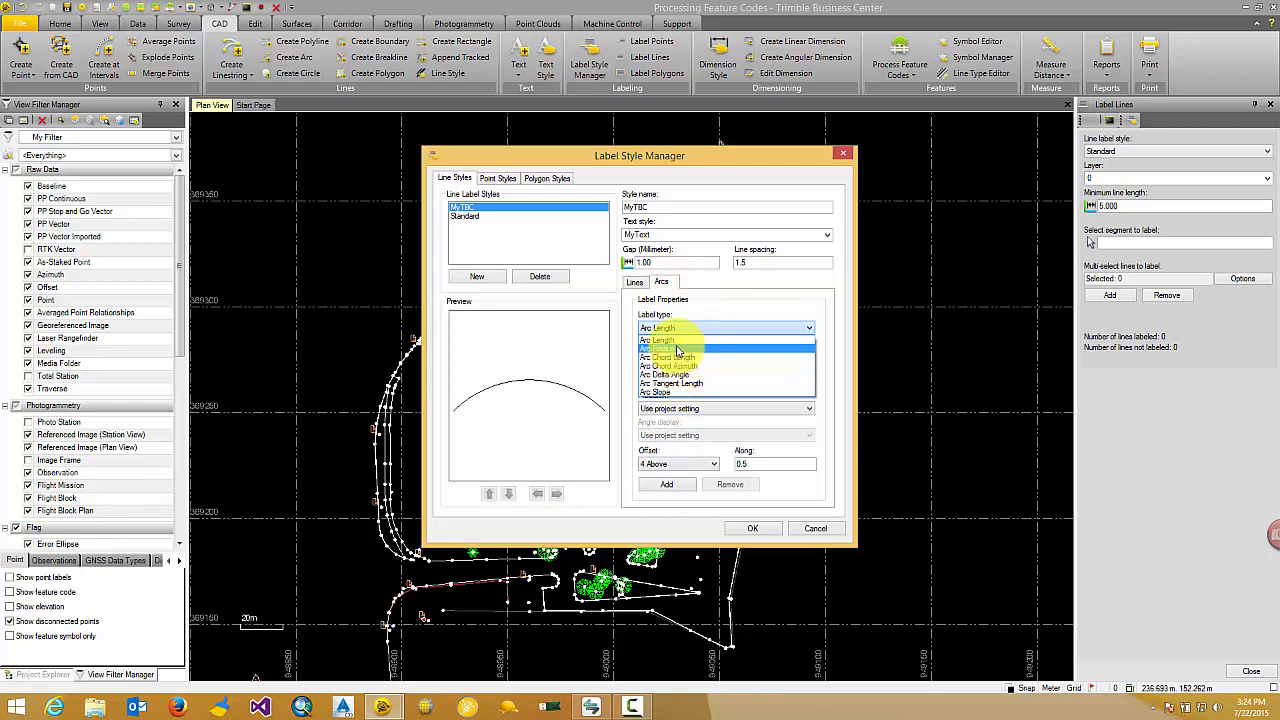
left_click(634, 280)
left_click(634, 280)
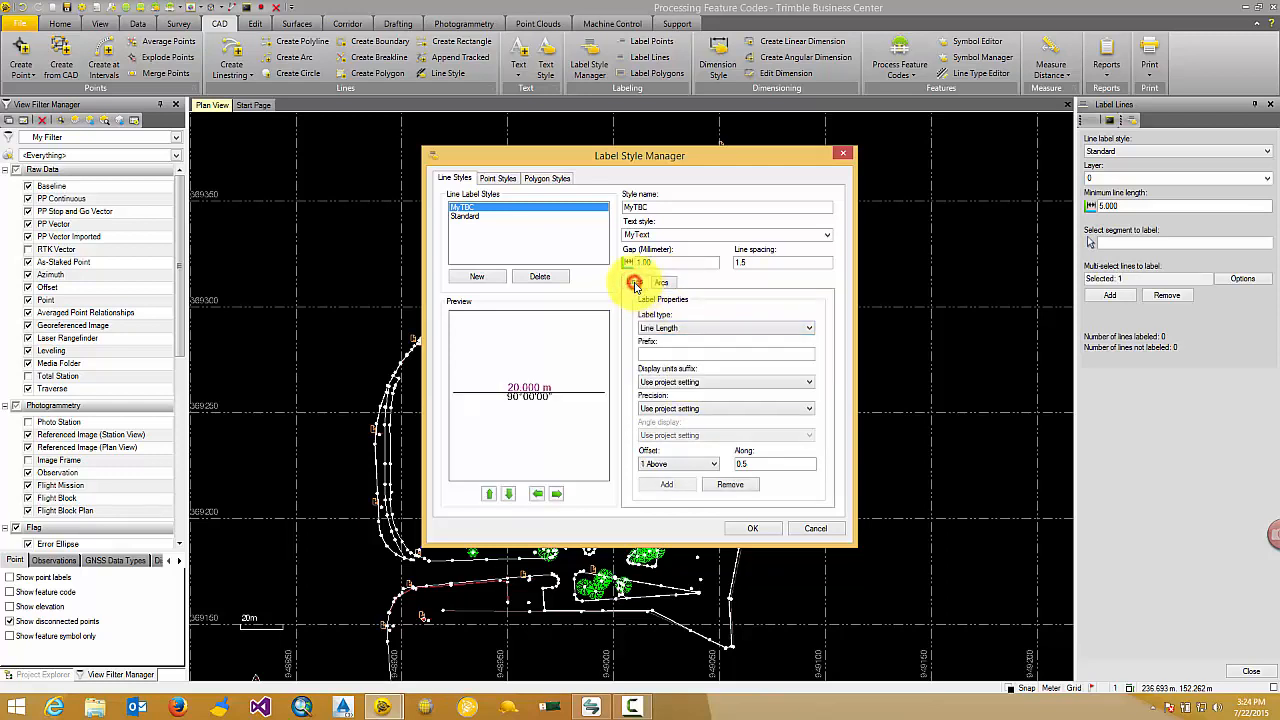
left_click(753, 528)
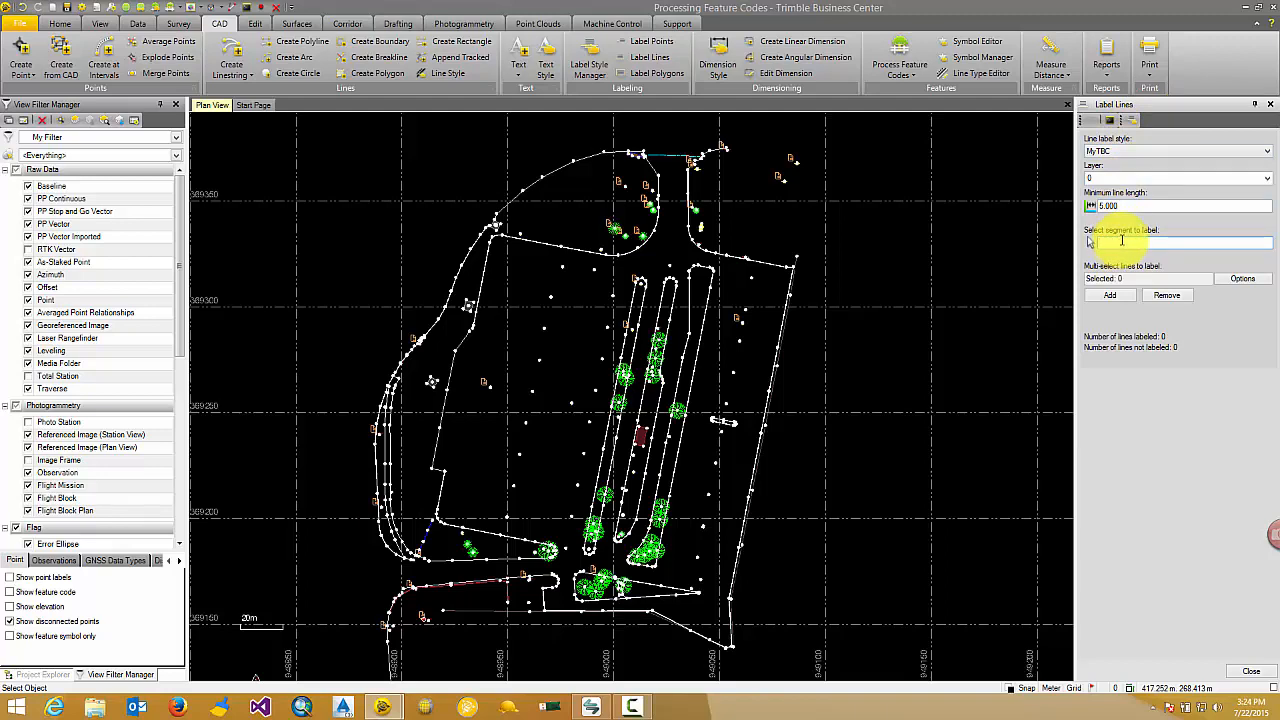
Label two adjacent segments of the EdgePvmt linestring at the site's northern edge individually with the MyTBC style.
scroll(654, 177, "up", 5)
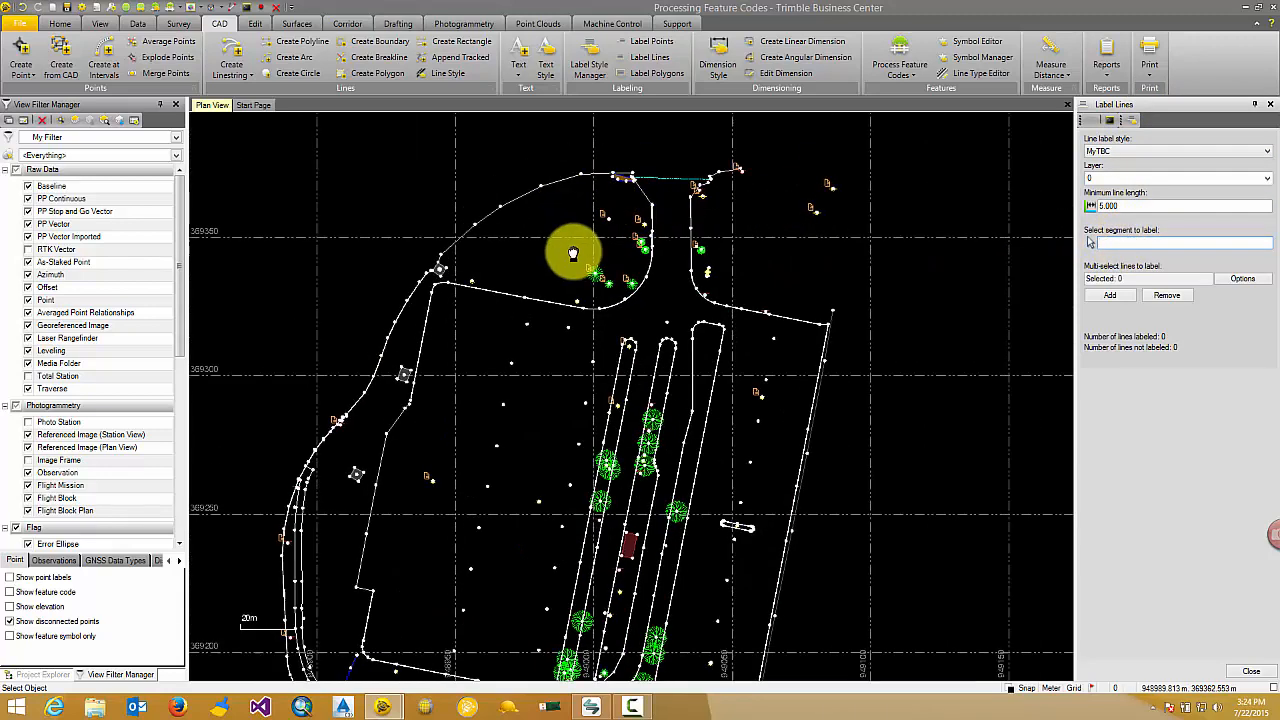
scroll(620, 285, "up", 3)
left_click(655, 225)
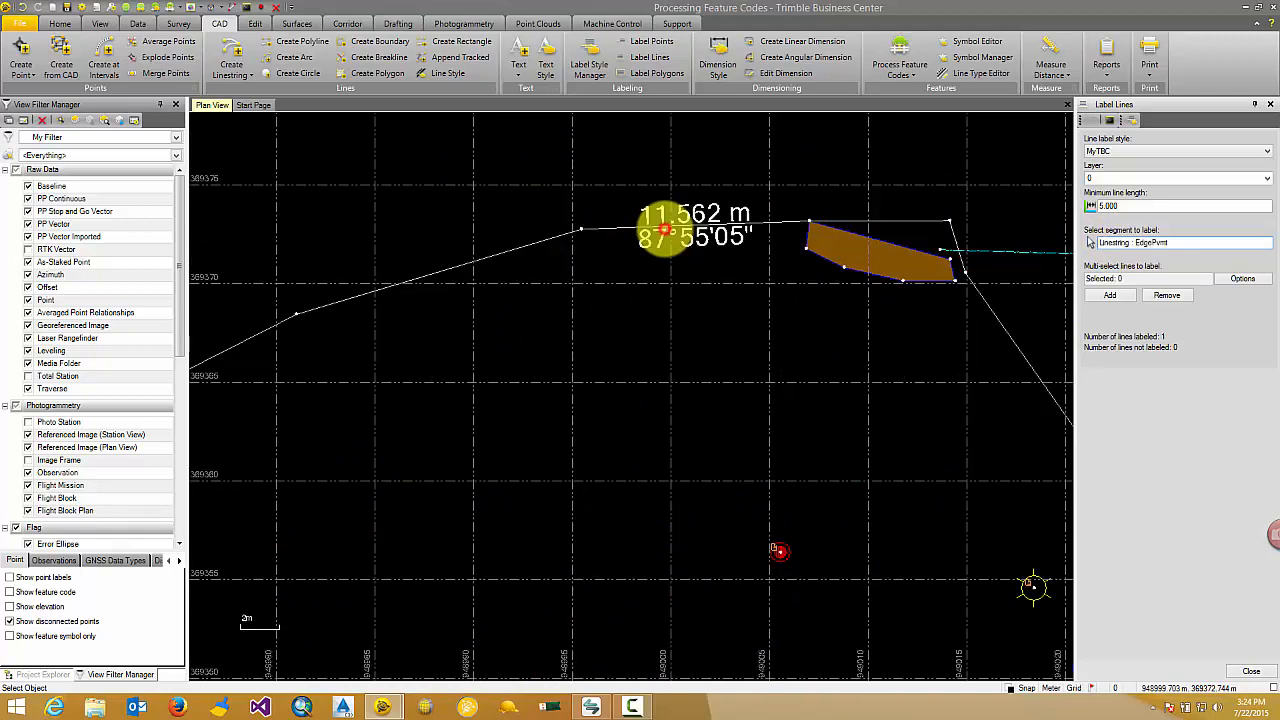
scroll(738, 237, "down", 1)
middle_click_drag(708, 294, 643, 320)
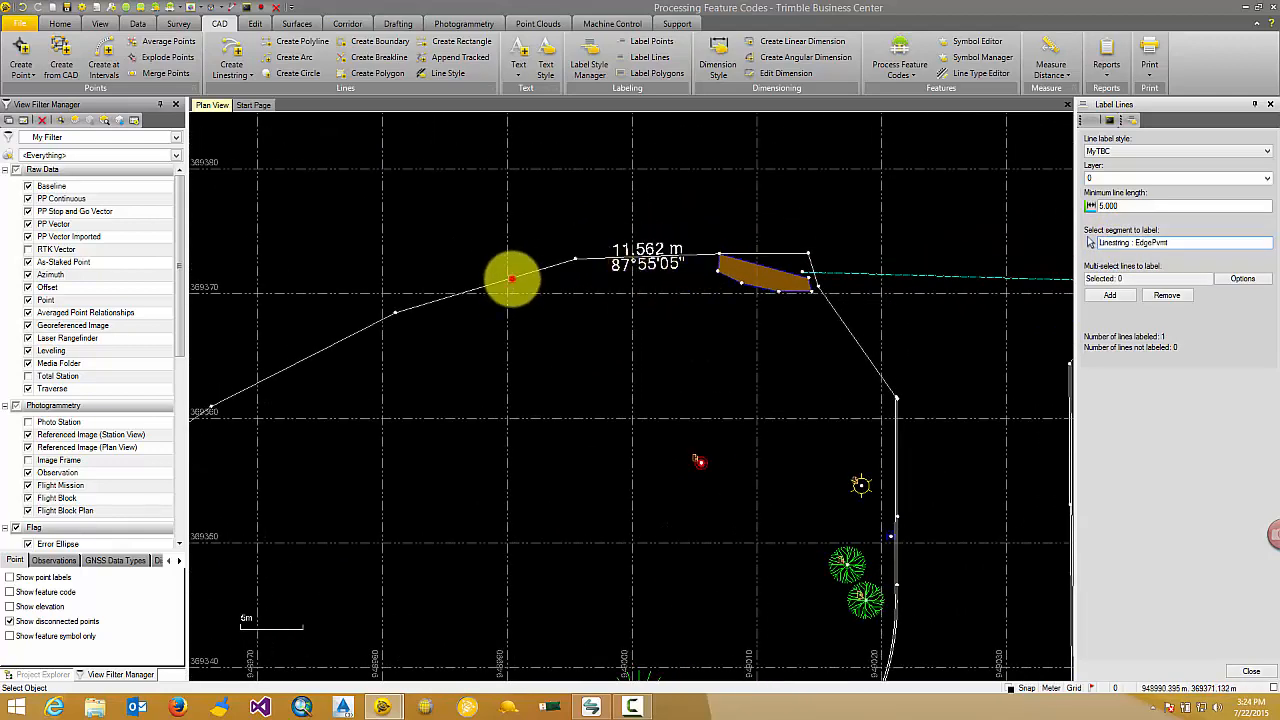
left_click(518, 268)
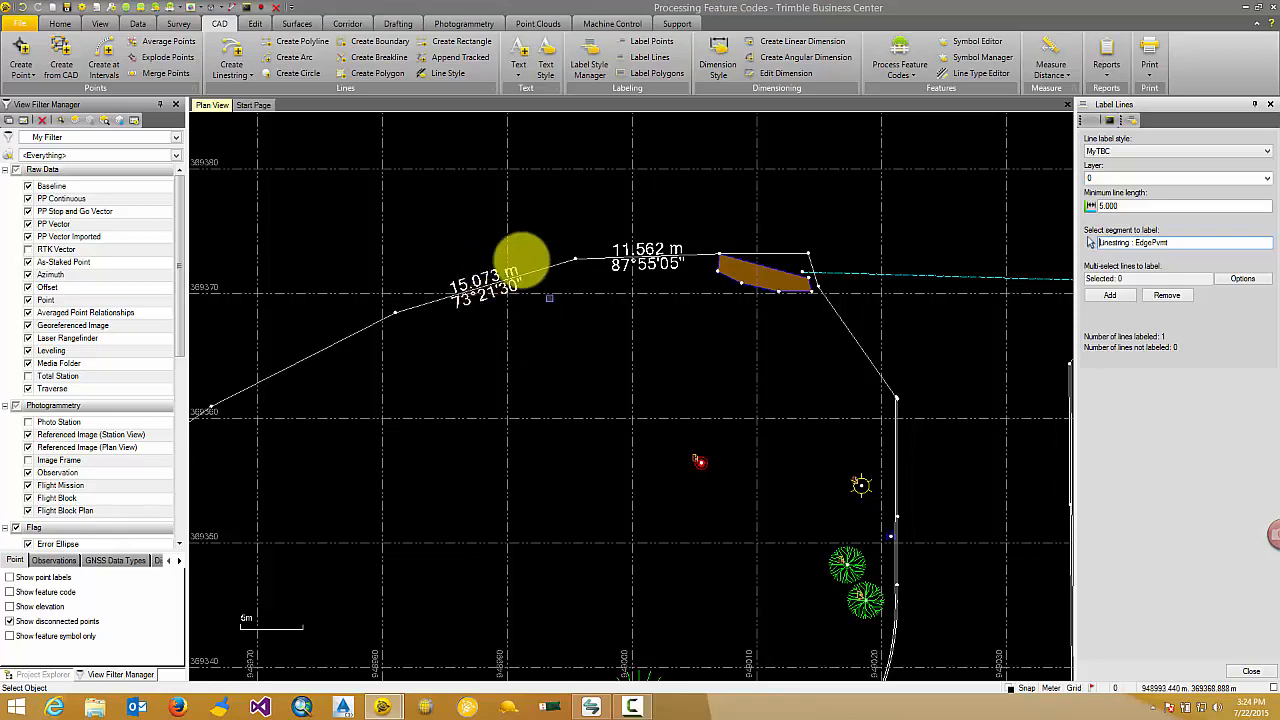
Select all objects in the plan, add MyTBC labels to their lines and inspect the labels along the northwestern edge.
scroll(665, 278, "down", 2)
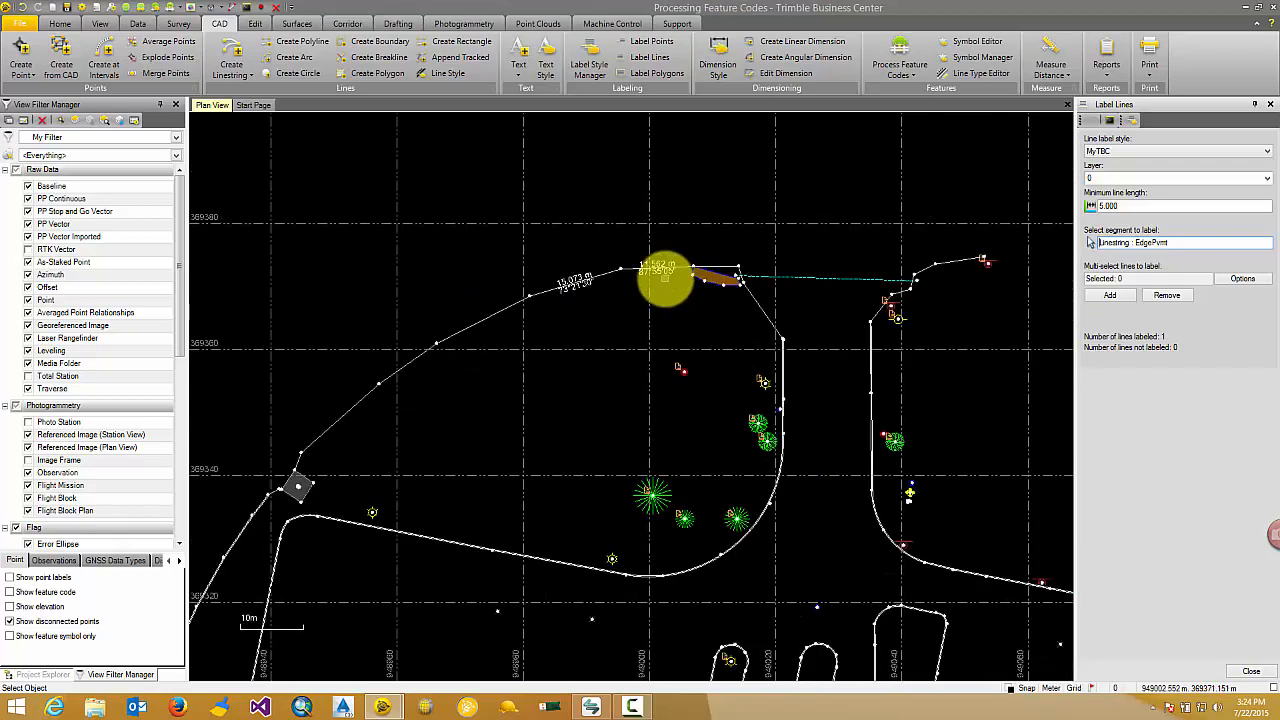
scroll(665, 278, "down", 2)
middle_click_drag(651, 286, 651, 194)
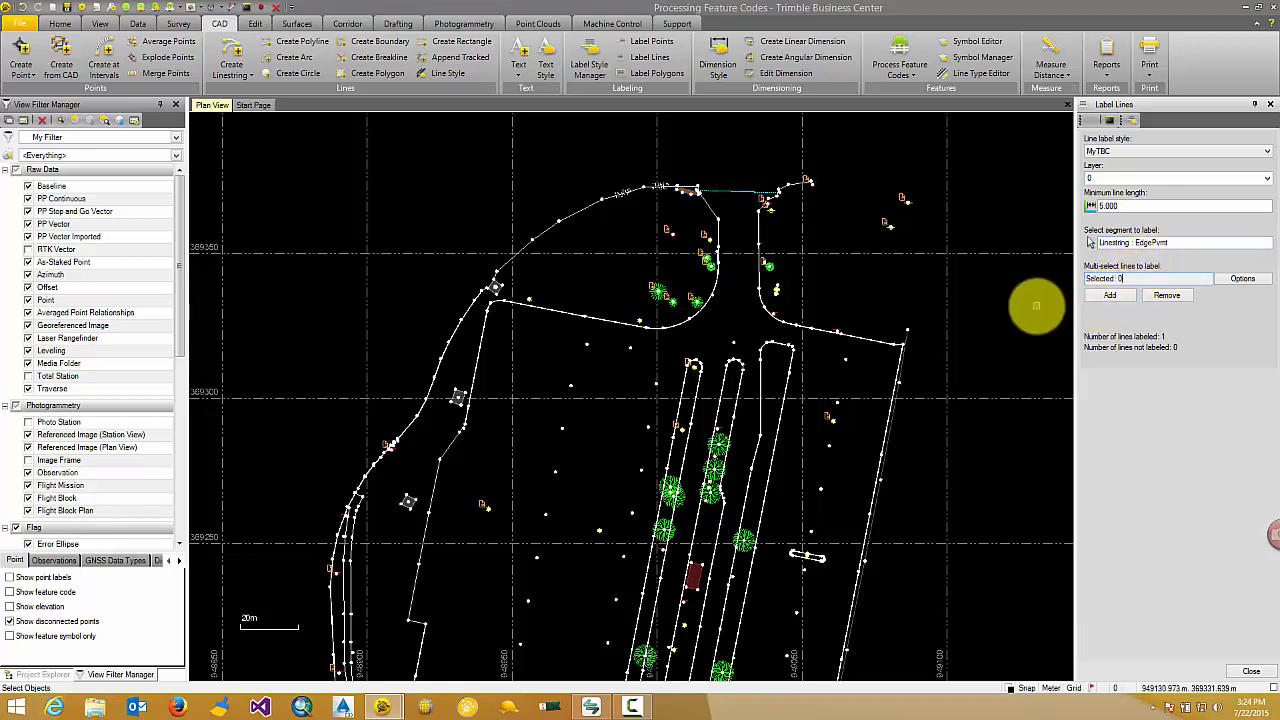
key("ctrl+a")
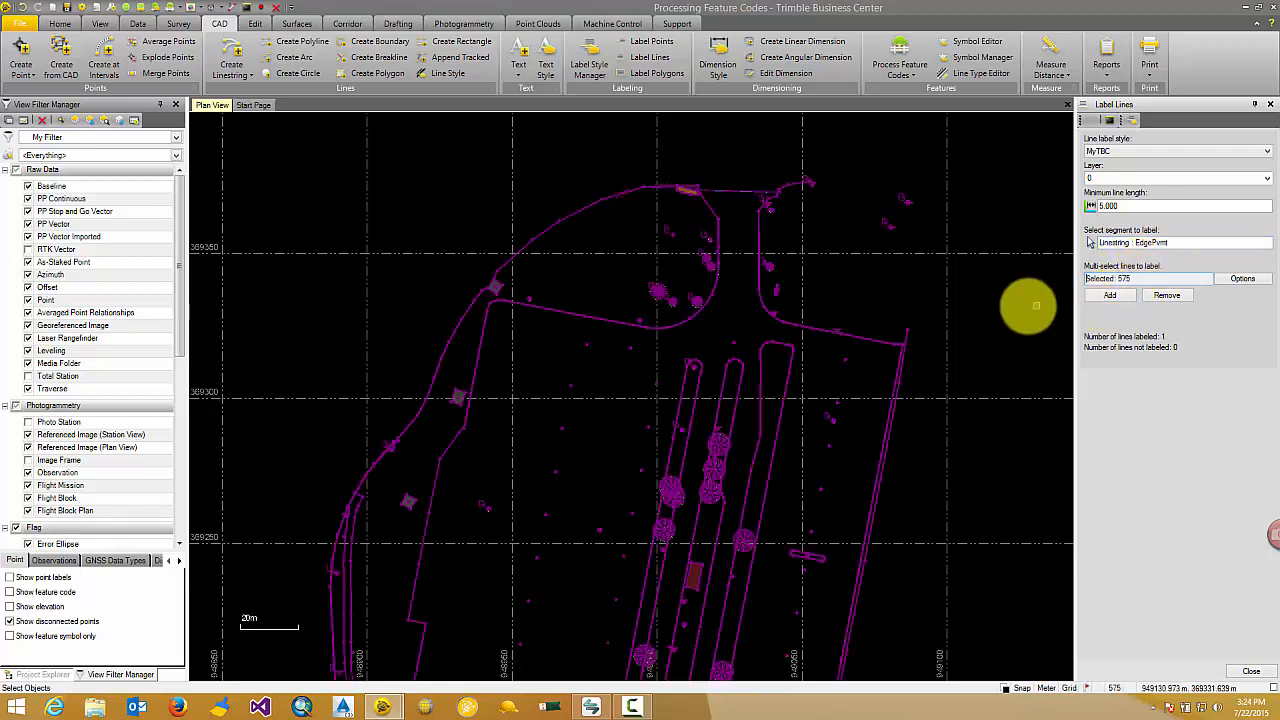
left_click(1108, 295)
scroll(560, 226, "up", 1)
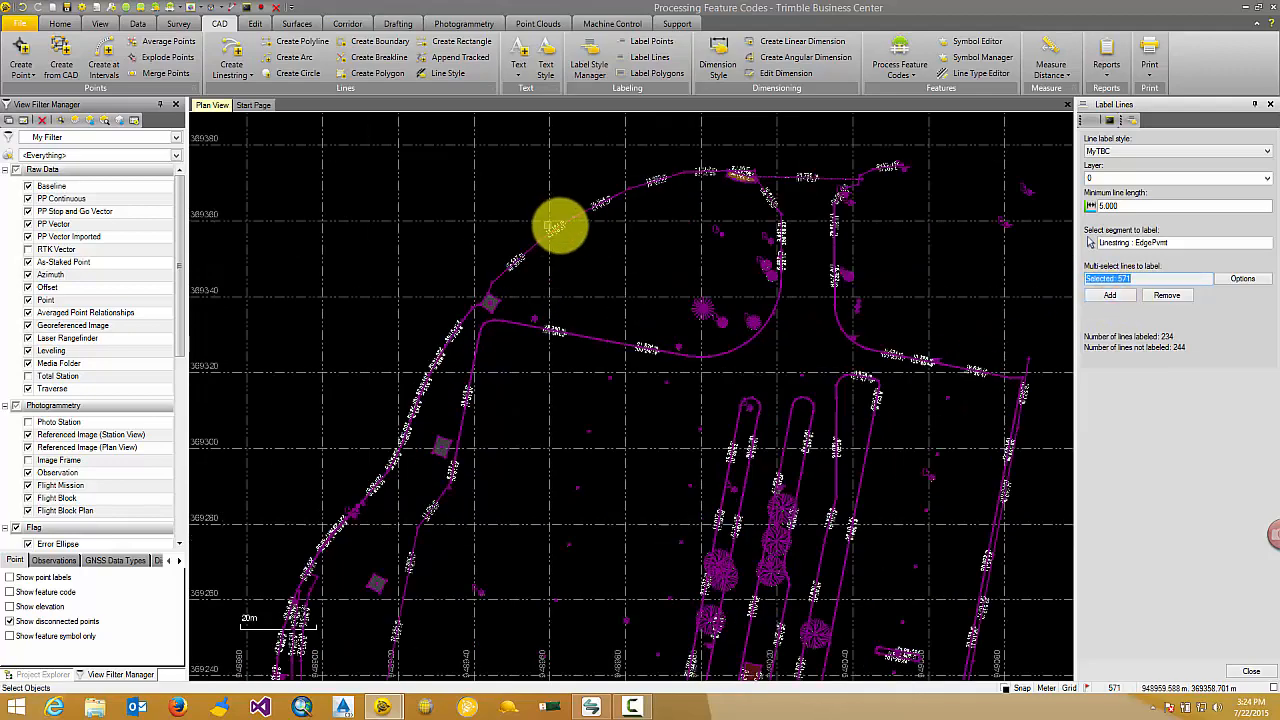
scroll(560, 226, "up", 3)
scroll(649, 265, "up", 1)
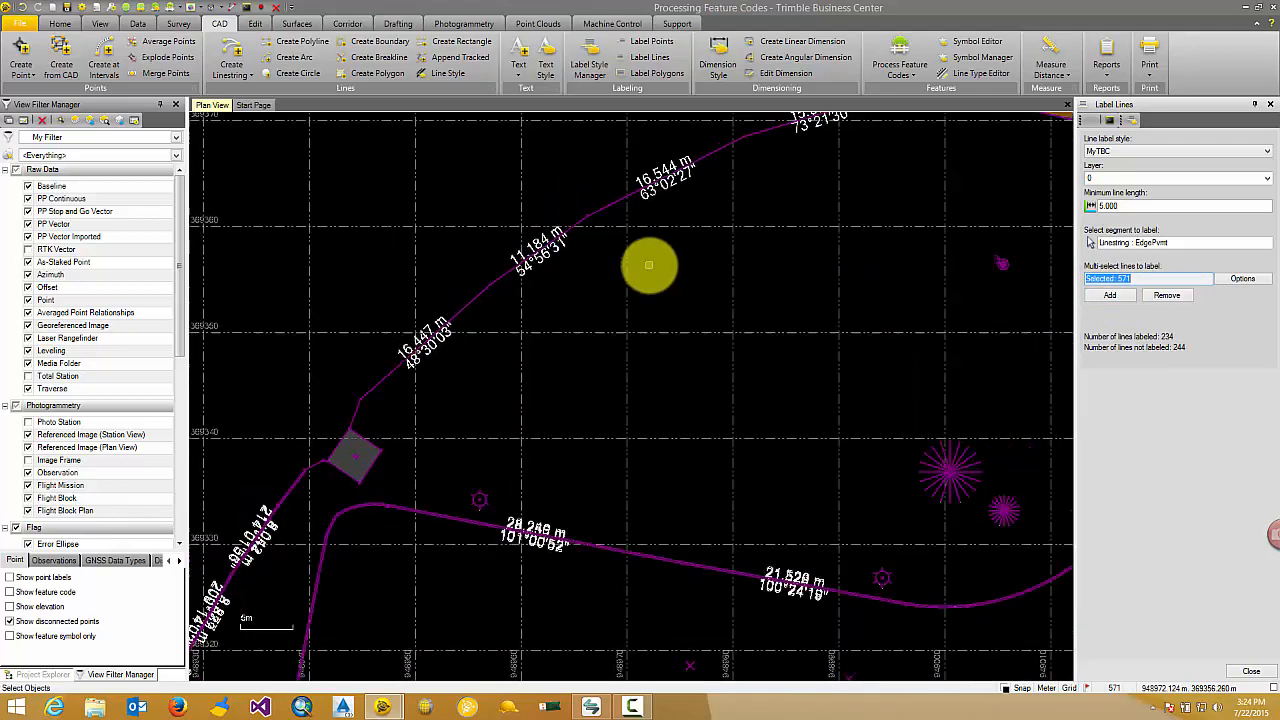
Clear the selection of all objects in the plan.
scroll(649, 265, "down", 1)
scroll(649, 265, "down", 2)
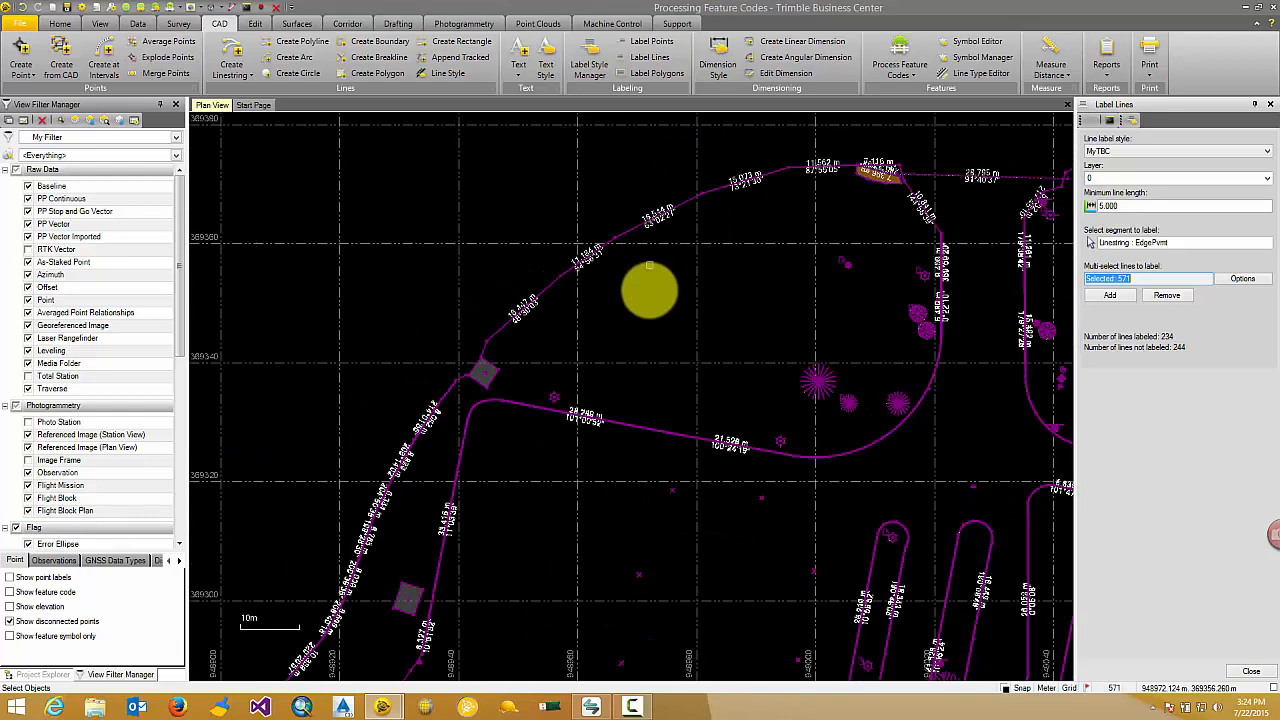
left_click(649, 294)
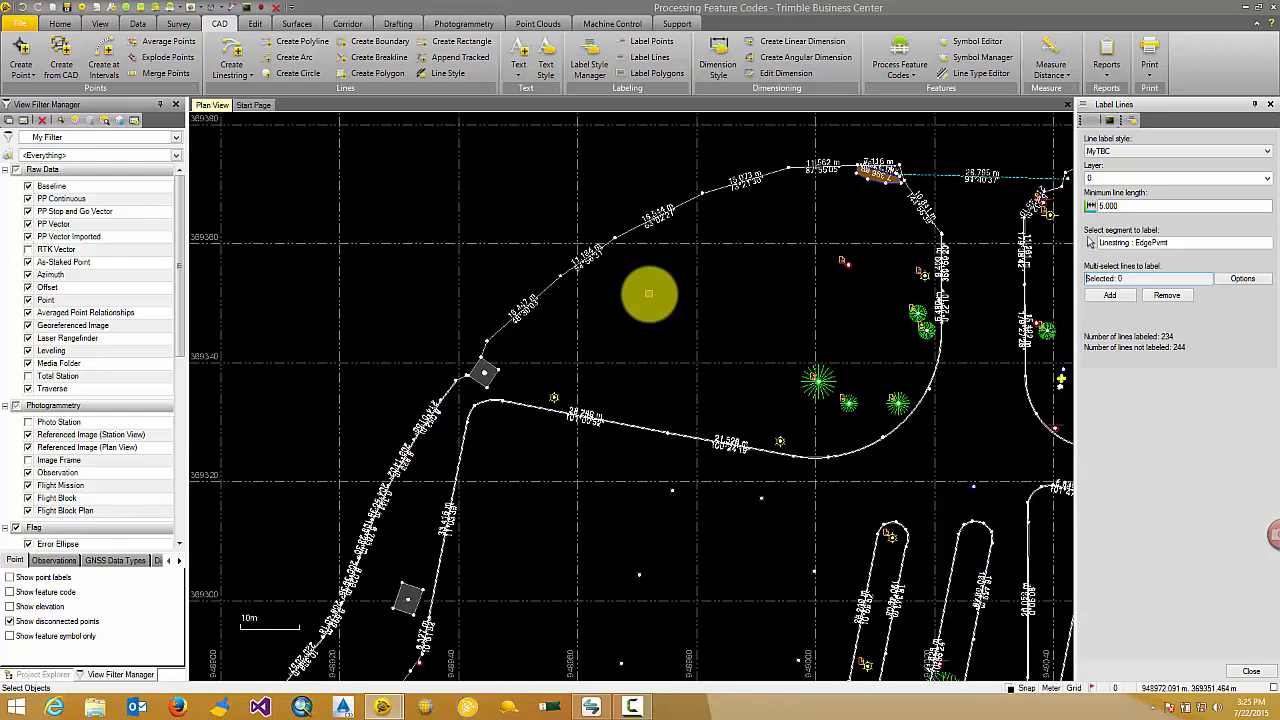
Remove one of the two overlapping MyTBC labels from the closely parallel GutterLeft segments on the northern island's east side.
scroll(805, 250, "up", 1)
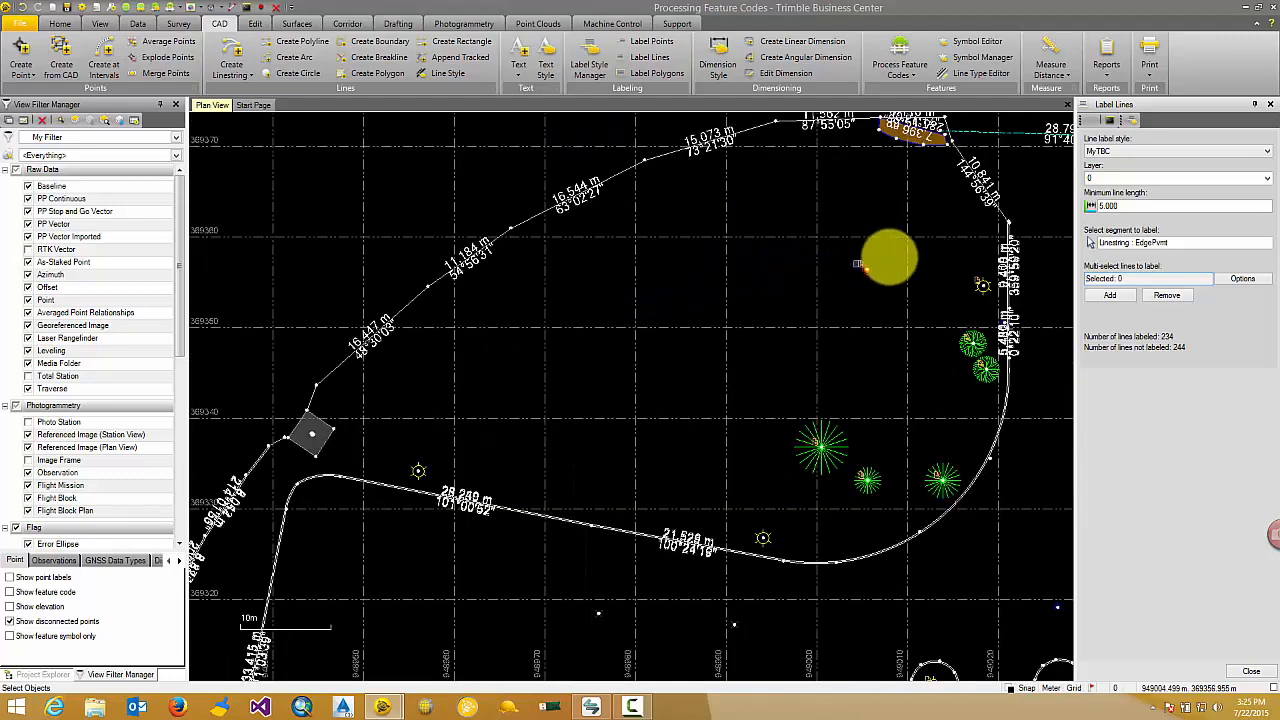
scroll(834, 294, "up", 1)
scroll(777, 294, "up", 1)
scroll(720, 325, "up", 1)
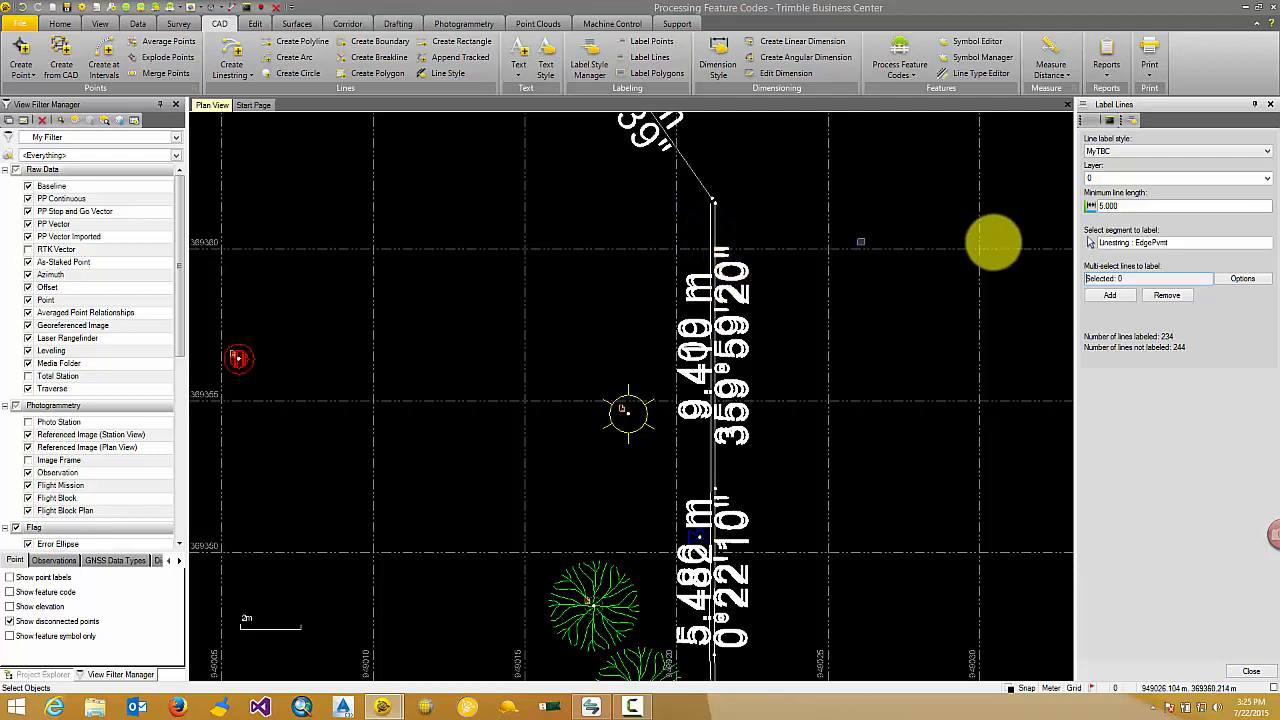
left_click(1138, 243)
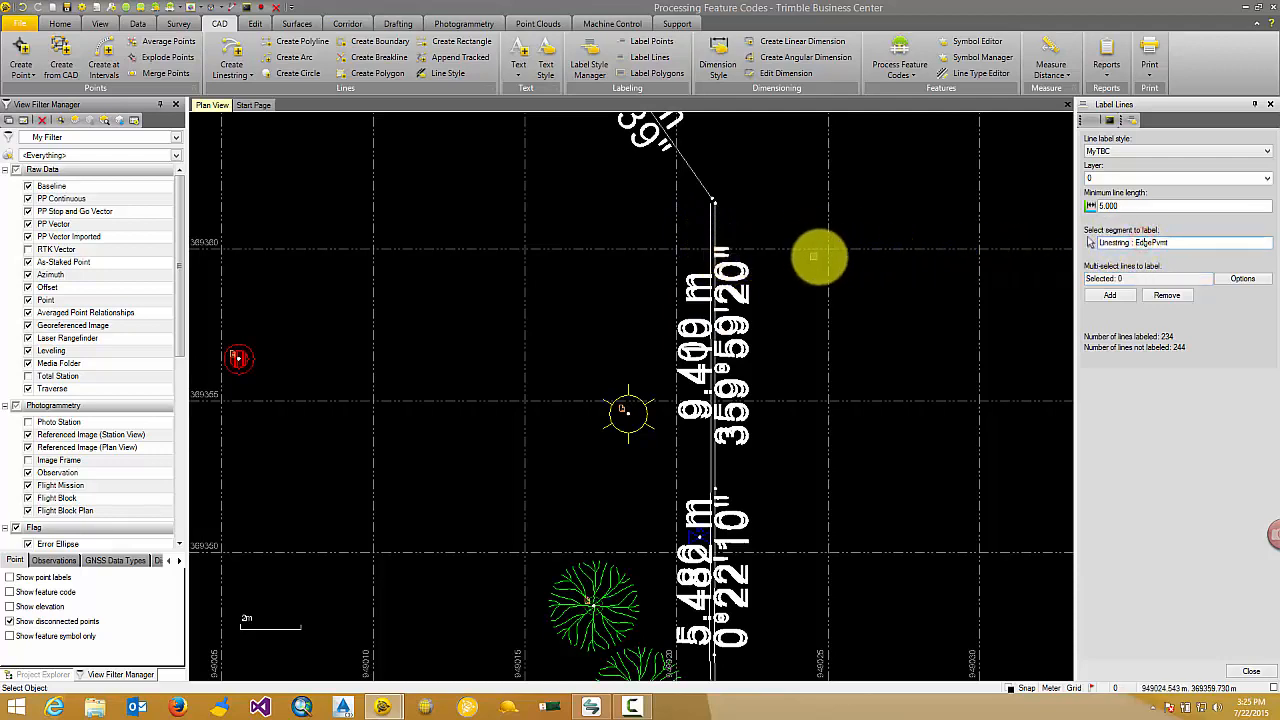
scroll(706, 255, "up", 1)
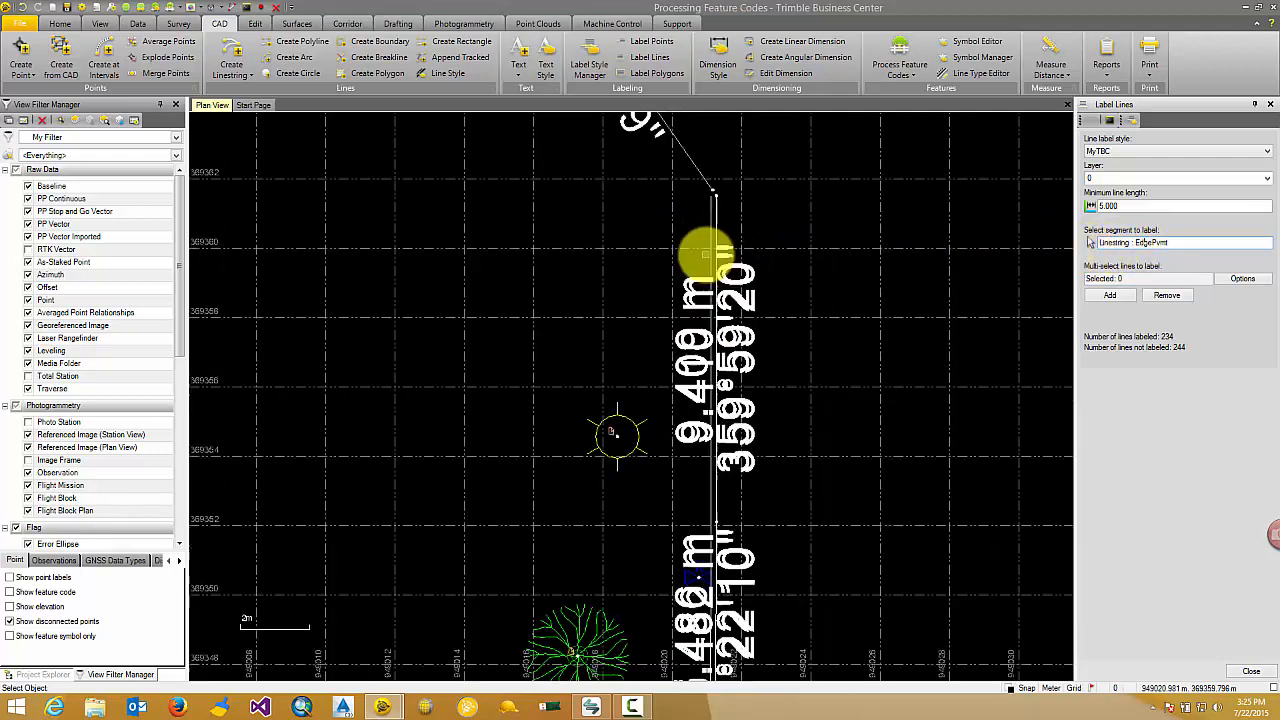
scroll(706, 255, "up", 1)
left_click(712, 255)
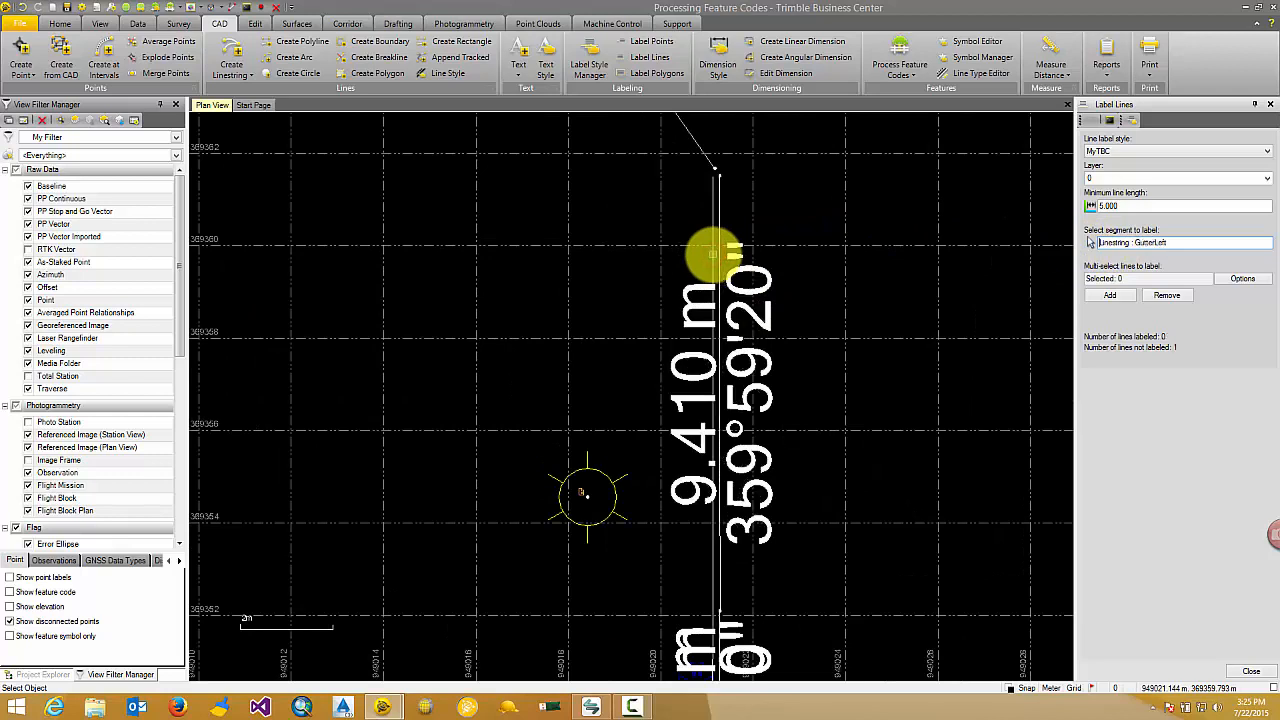
Remove the remaining label from the upper GutterLeft segment and add it back with the MyTBC style.
scroll(712, 255, "down", 2)
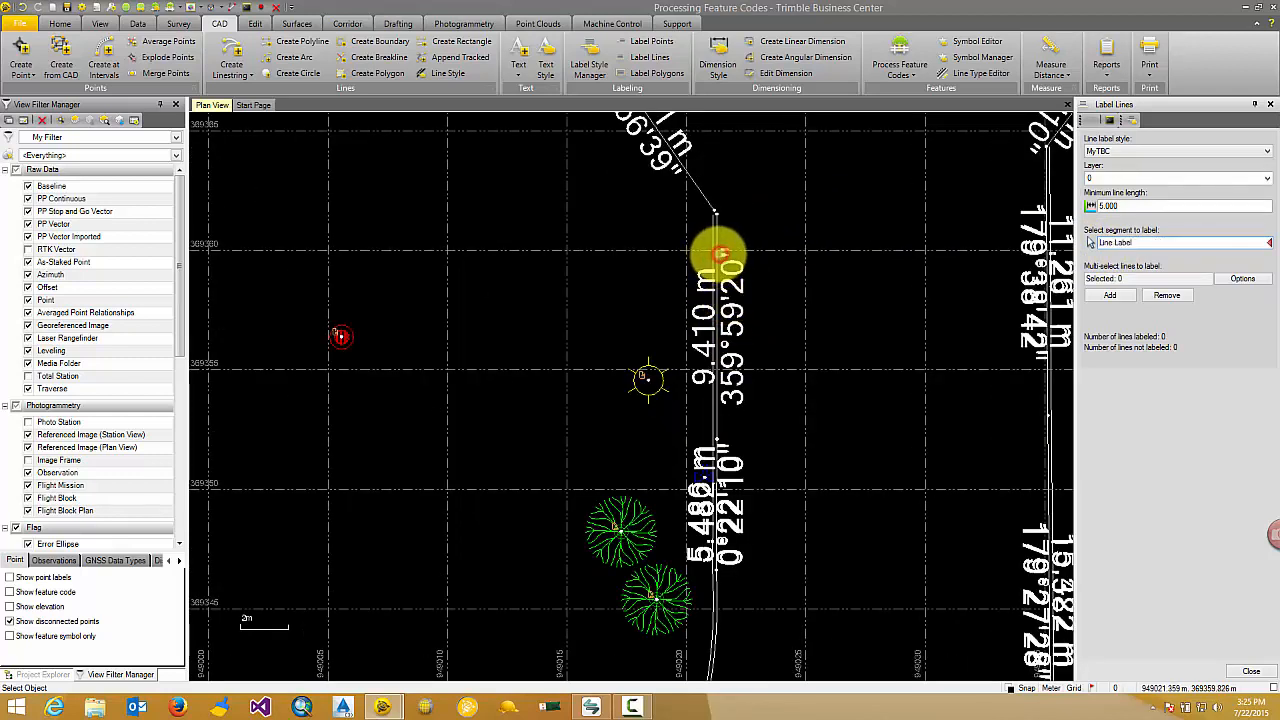
left_click(716, 255)
scroll(718, 262, "up", 1)
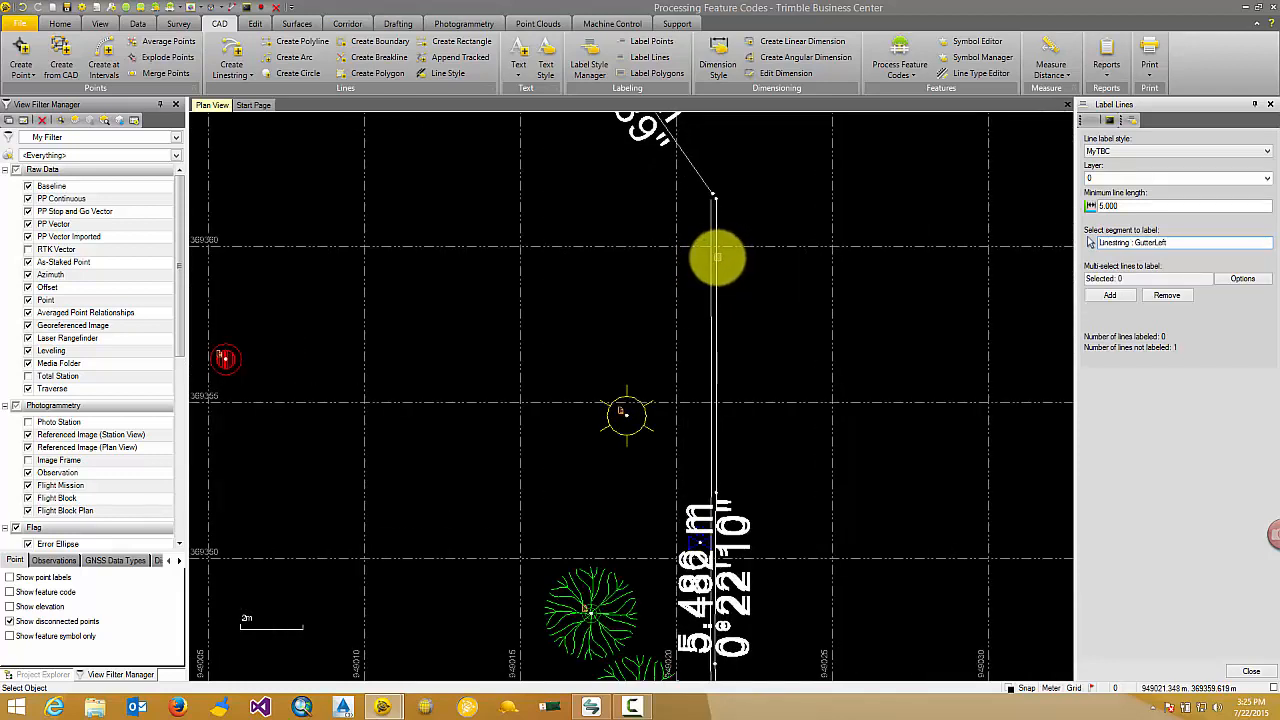
left_click(717, 258)
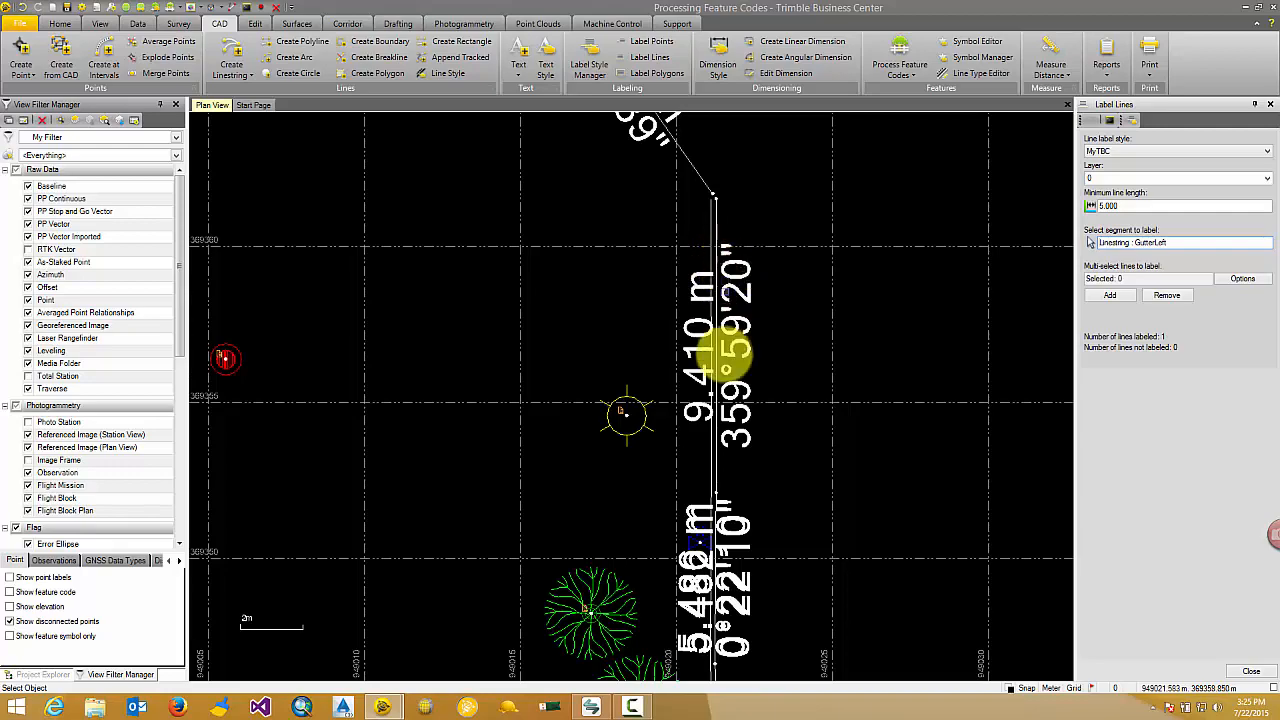
scroll(720, 285, "up", 1)
scroll(697, 372, "down", 3)
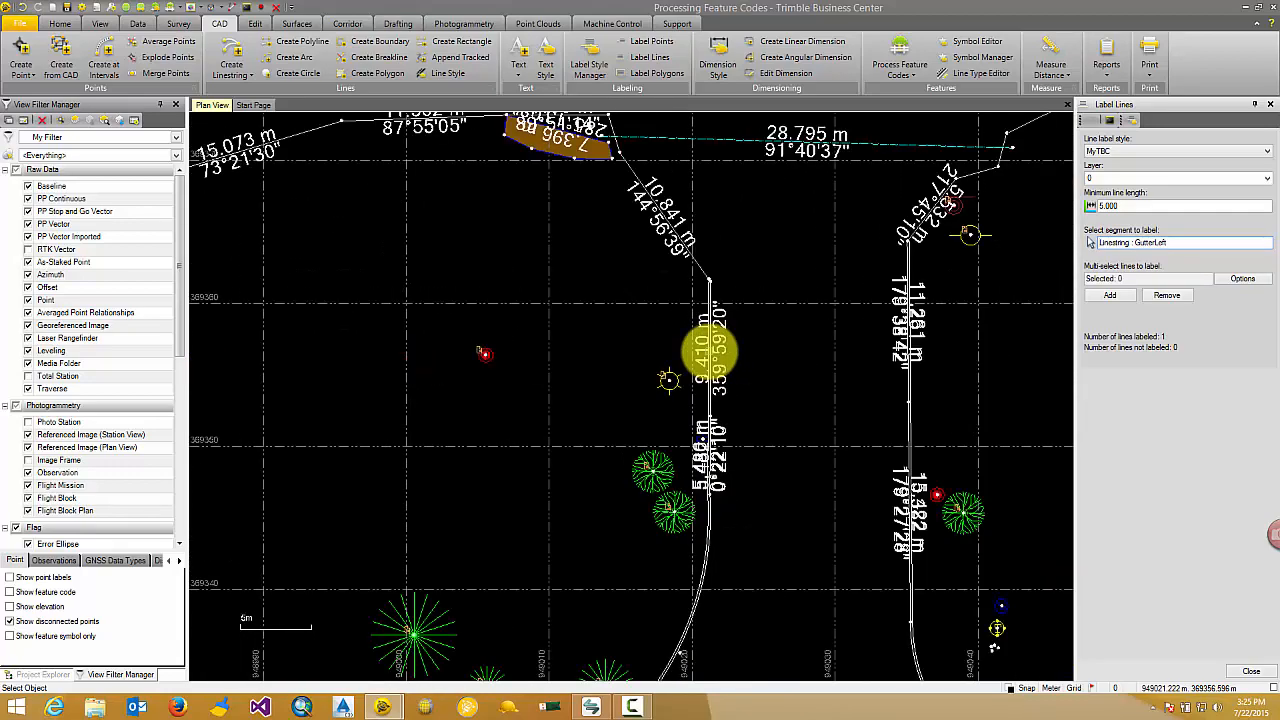
scroll(863, 223, "down", 2)
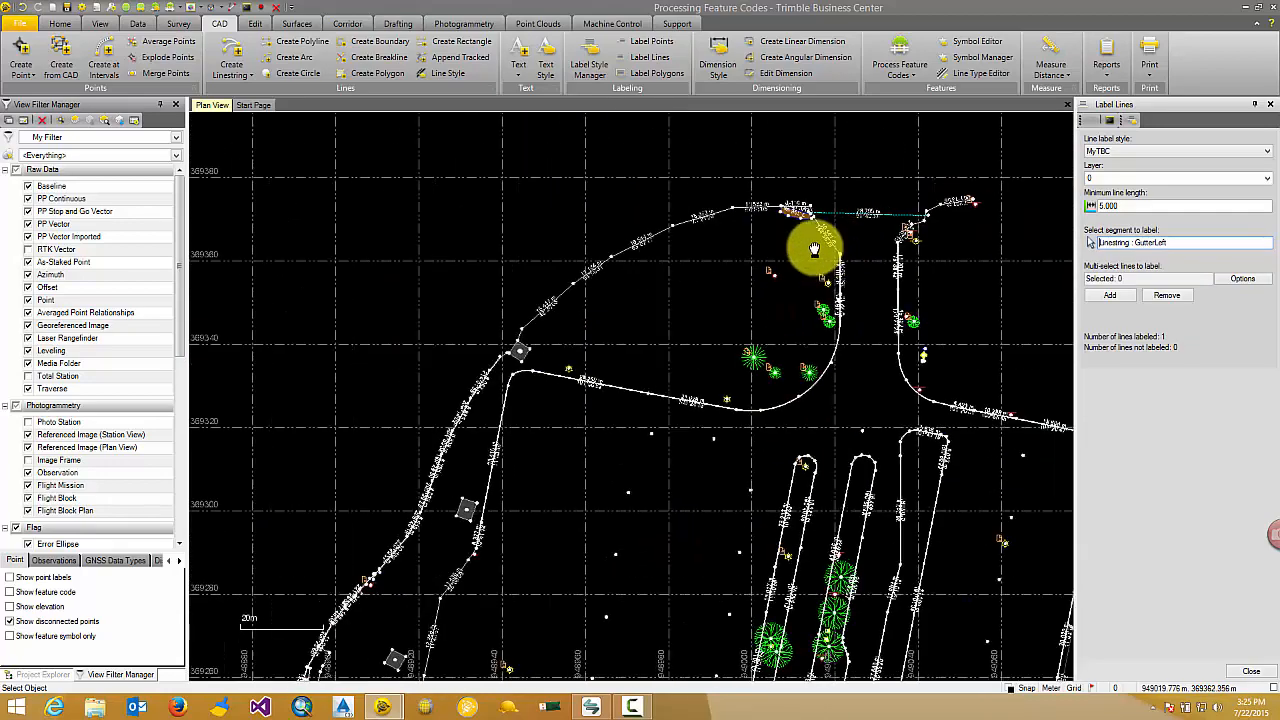
Select all objects in the plan and add Standard point labels to their points.
left_click(655, 41)
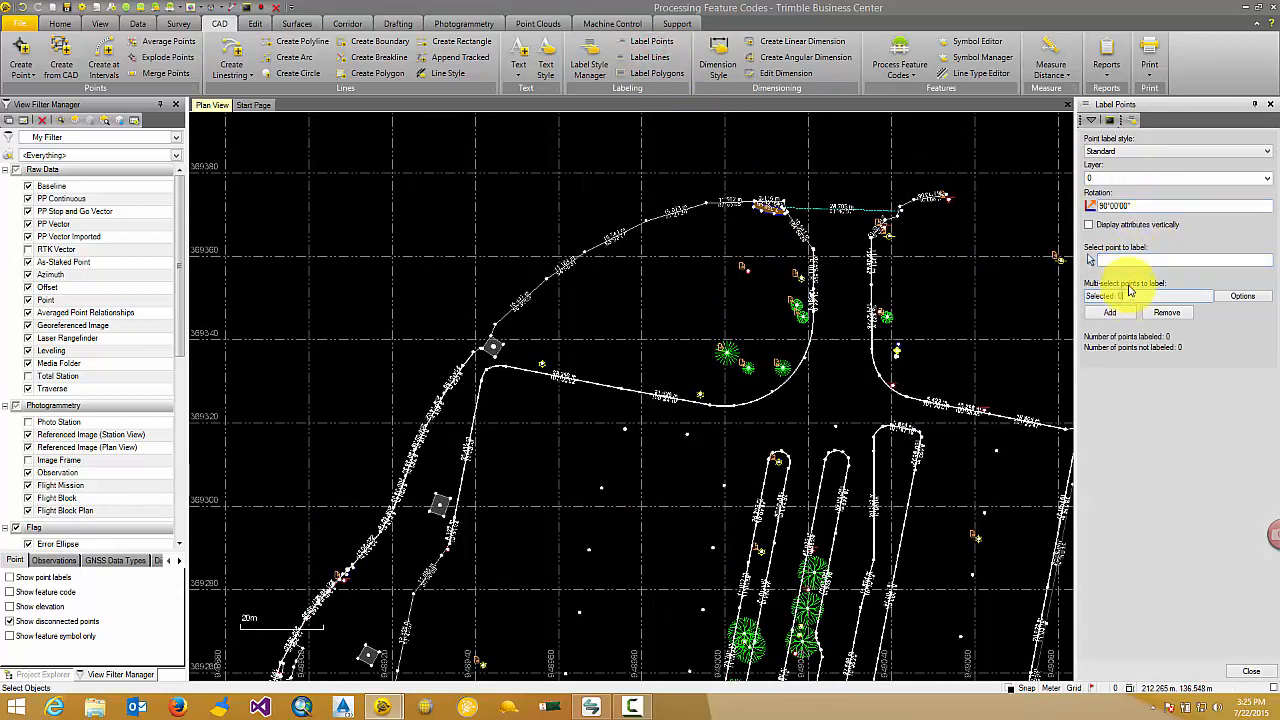
key("ctrl+a")
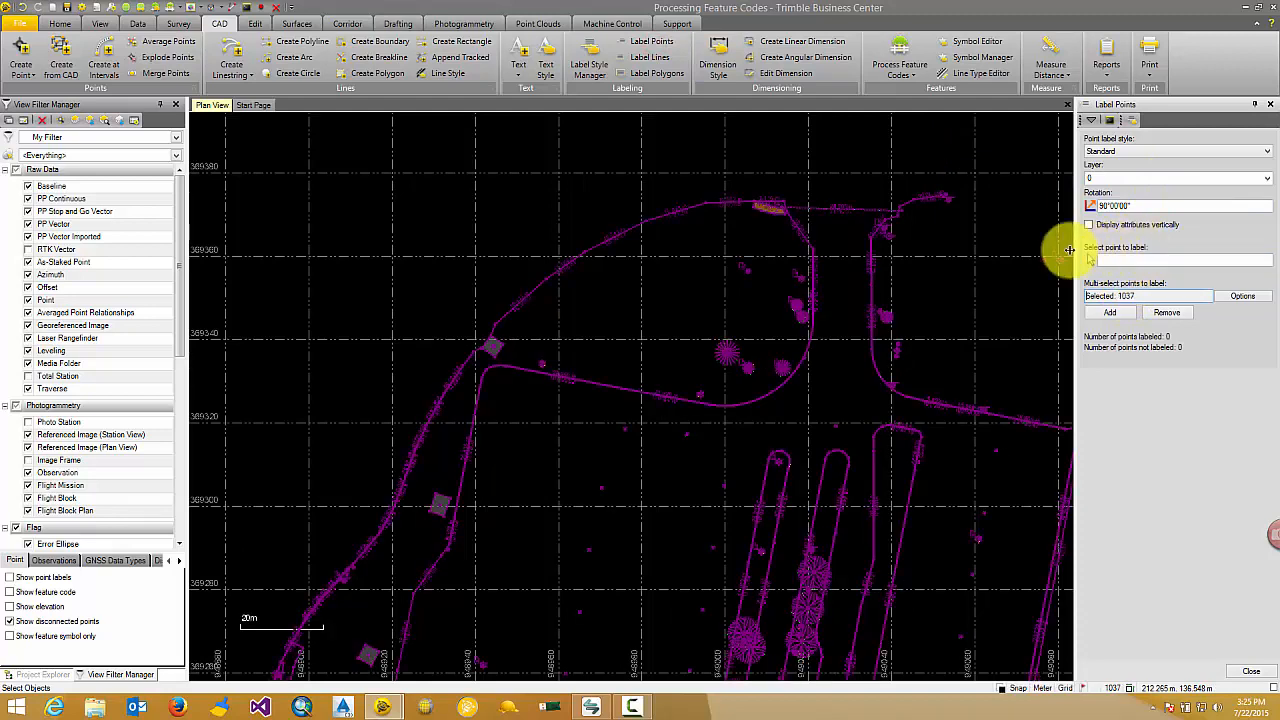
scroll(951, 277, "down", 1)
middle_click_drag(980, 302, 885, 264)
left_click(1109, 311)
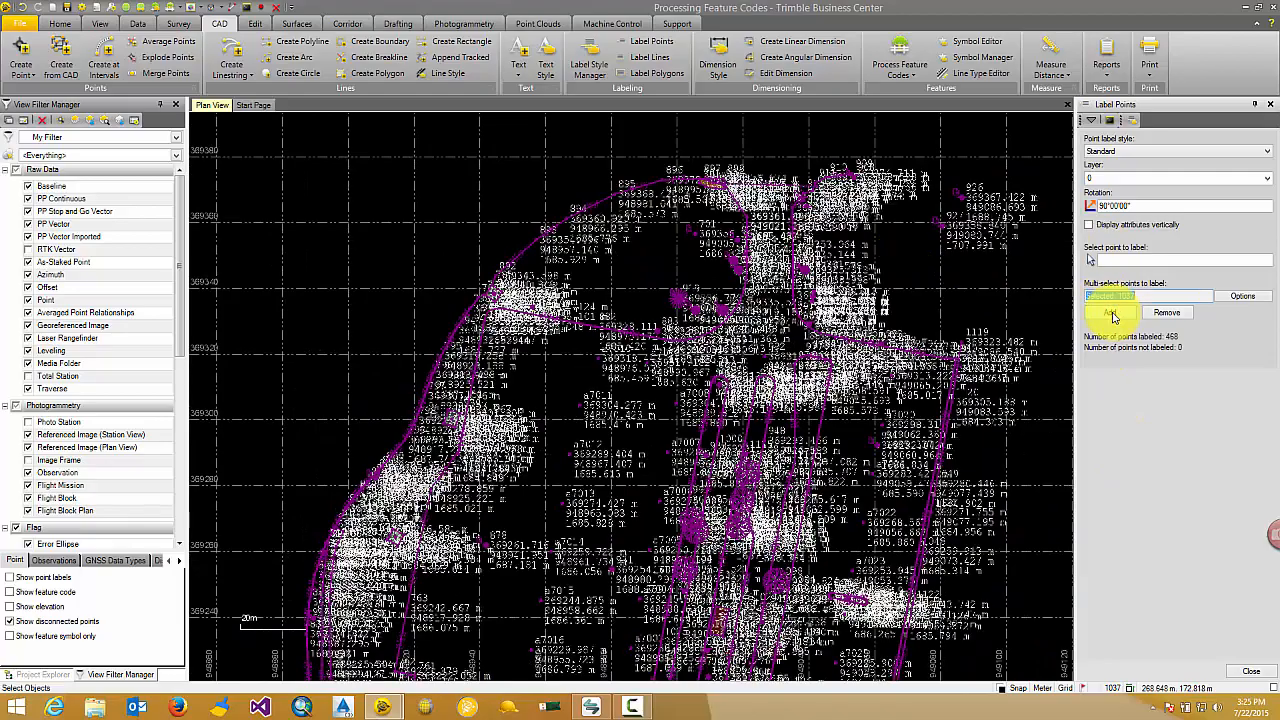
scroll(734, 188, "up", 3)
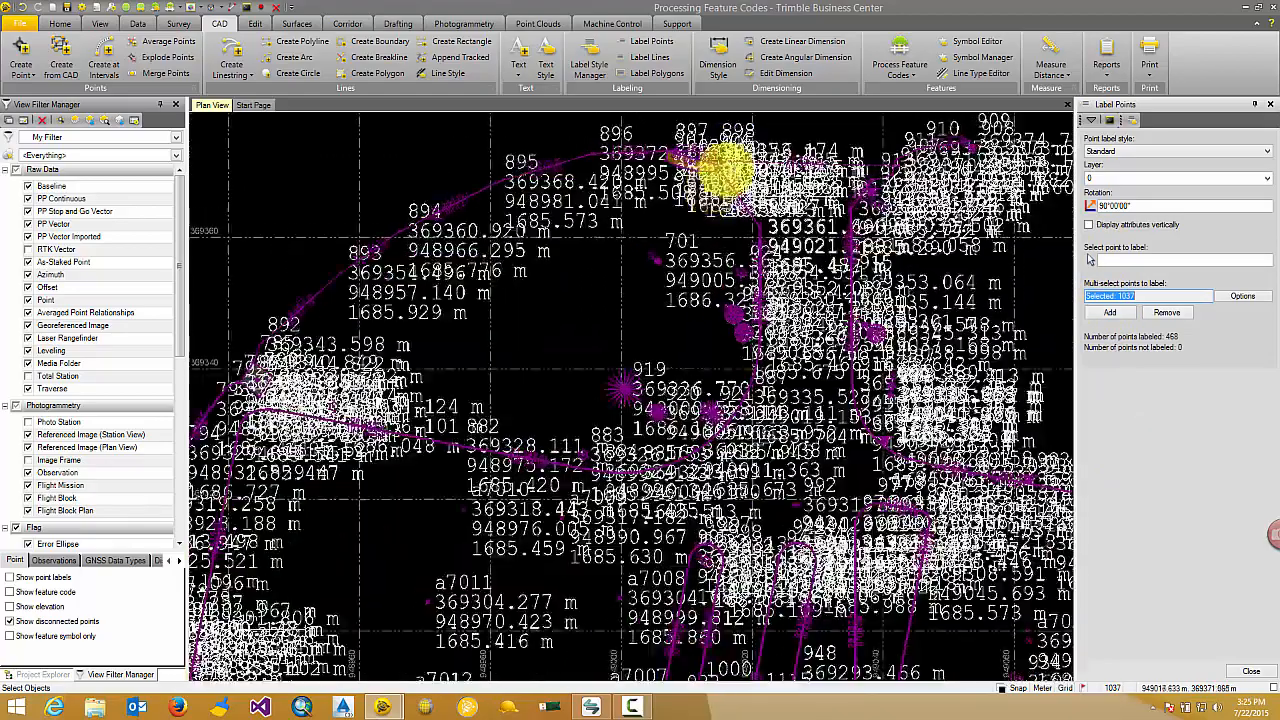
middle_click_drag(727, 178, 697, 235)
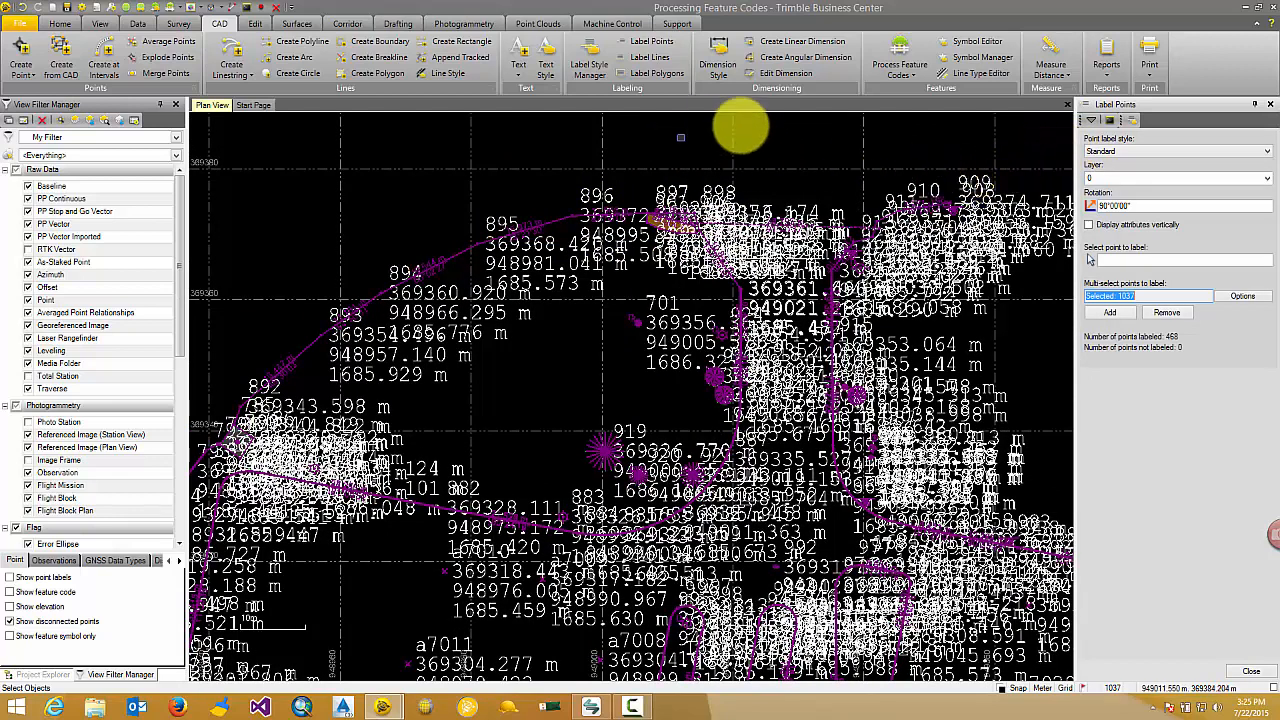
Set the Standard text style's height to 2.0 in sheet units (millimetres).
left_click(545, 66)
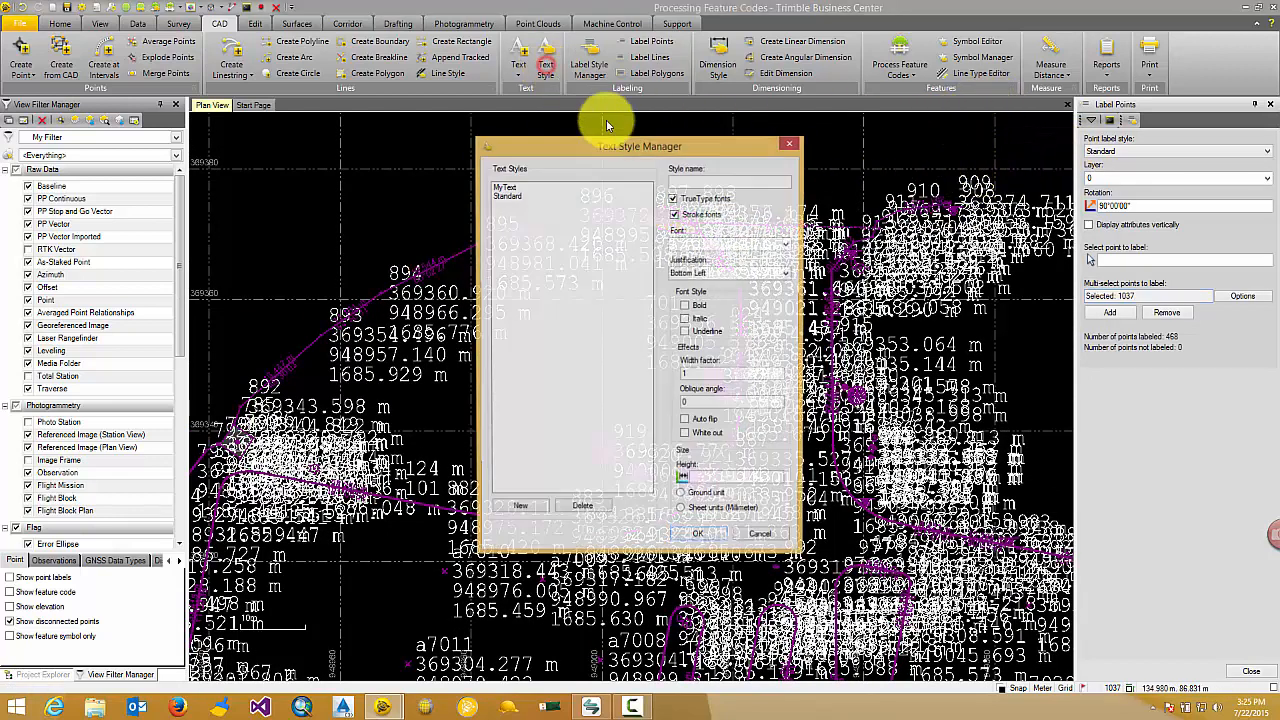
left_click(508, 197)
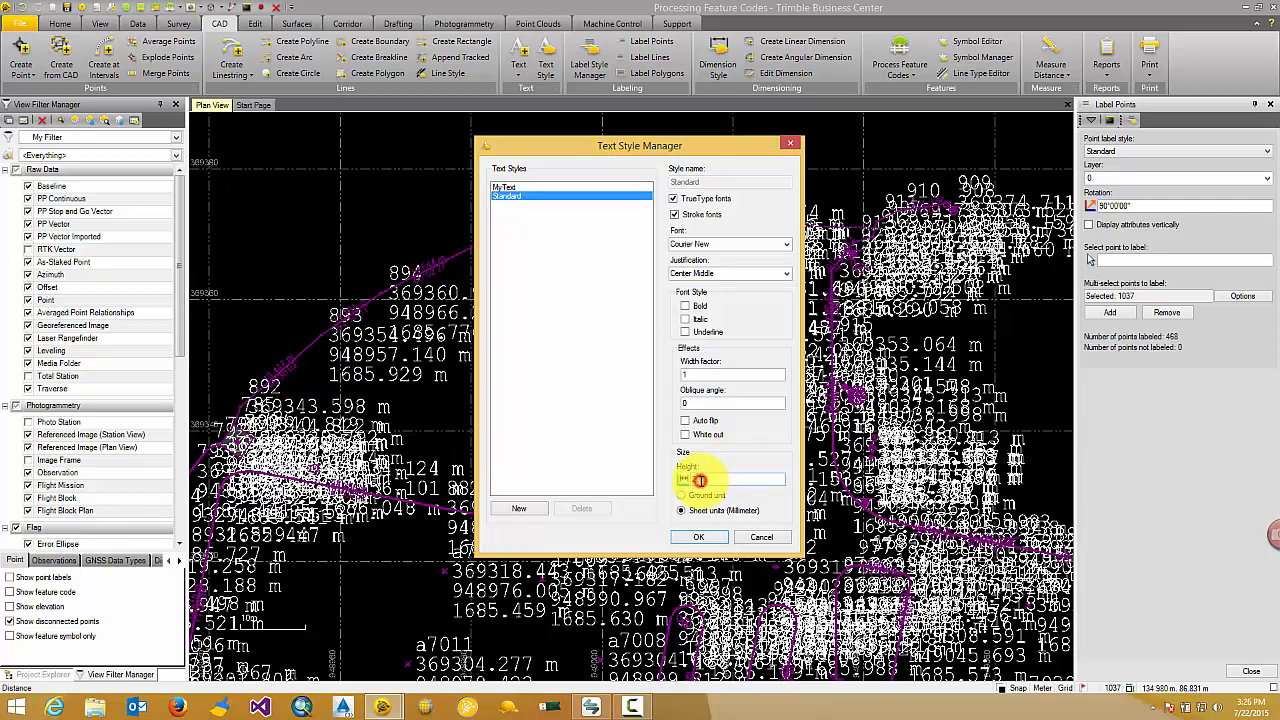
left_click(690, 538)
Examine the size, contents and placement of the point labels along the site's northern edge.
scroll(714, 200, "up", 6)
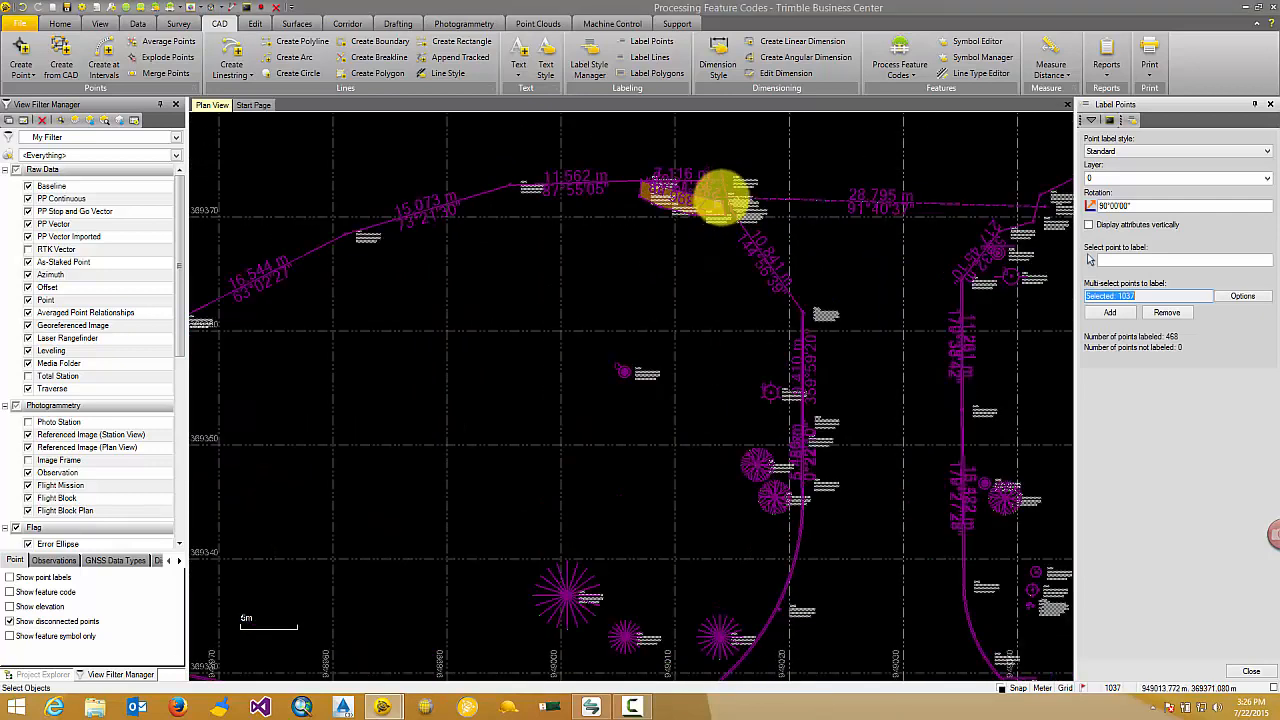
scroll(745, 180, "up", 2)
scroll(766, 163, "down", 5)
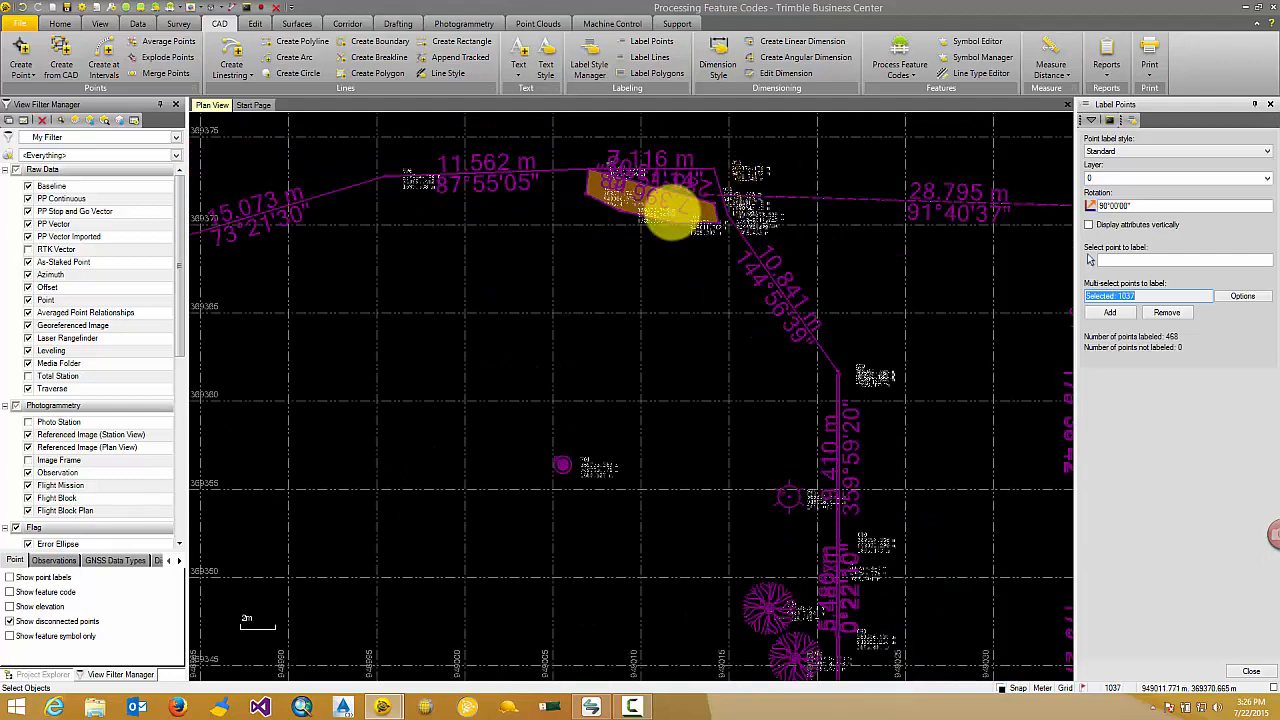
scroll(520, 203, "up", 4)
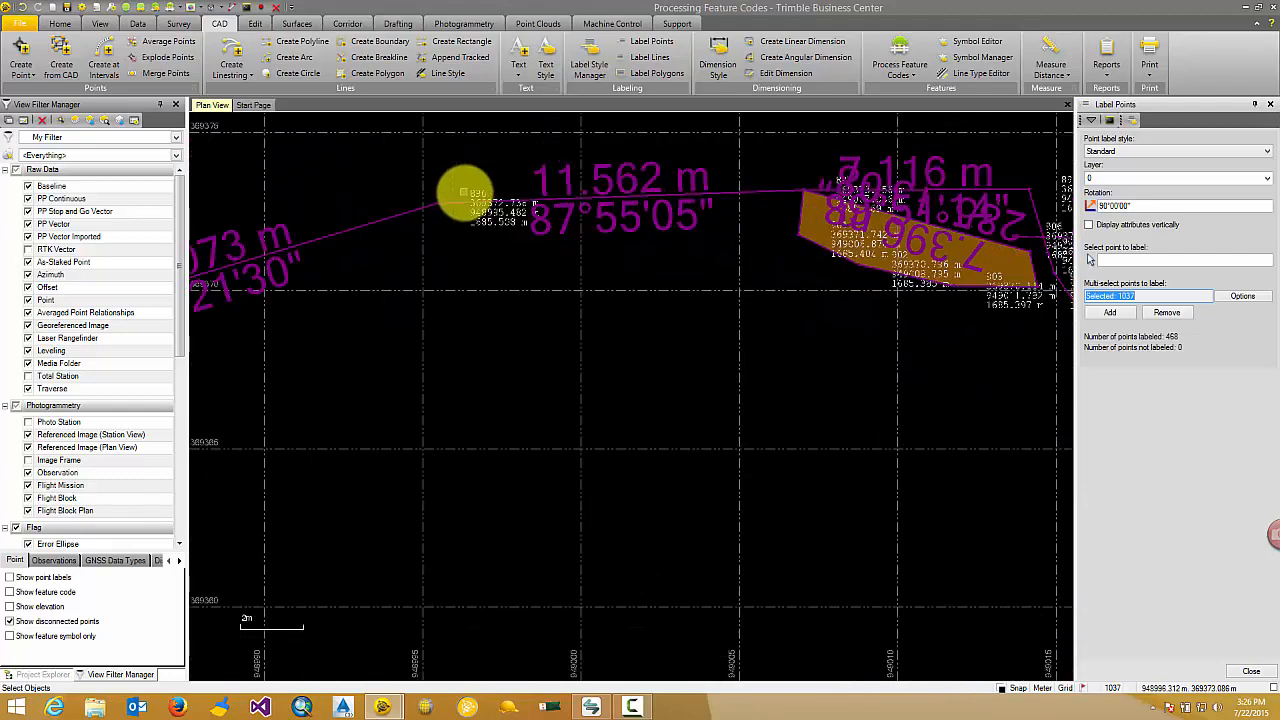
scroll(480, 214, "up", 3)
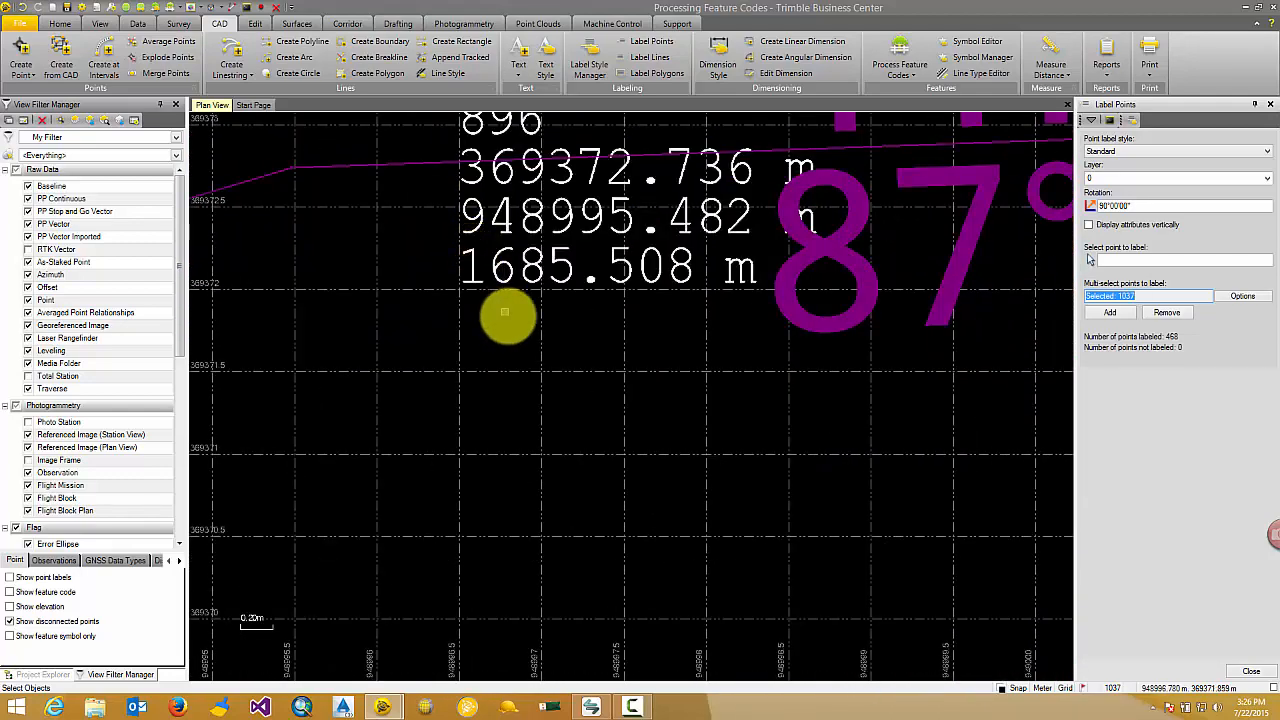
scroll(512, 320, "down", 1)
scroll(560, 340, "down", 3)
scroll(563, 286, "up", 1)
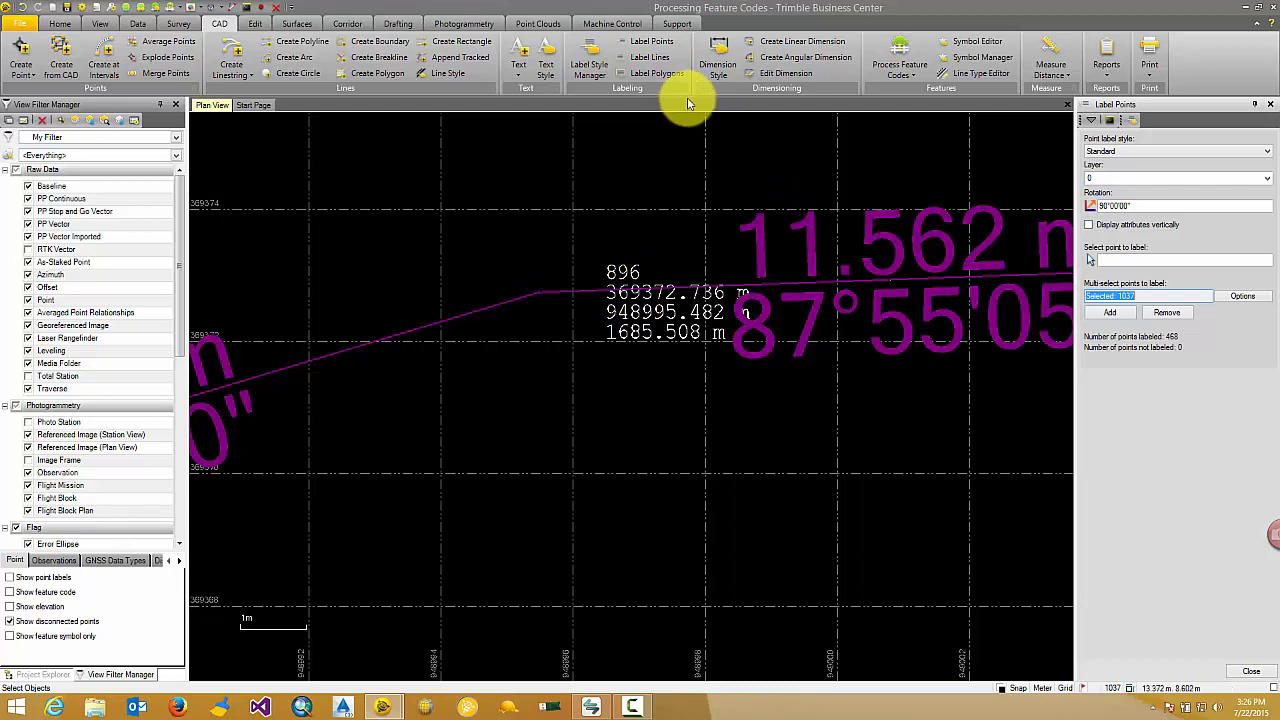
Set the gap of the Standard point label style to 1.00 mm, check its preview and save the style.
left_click(601, 55)
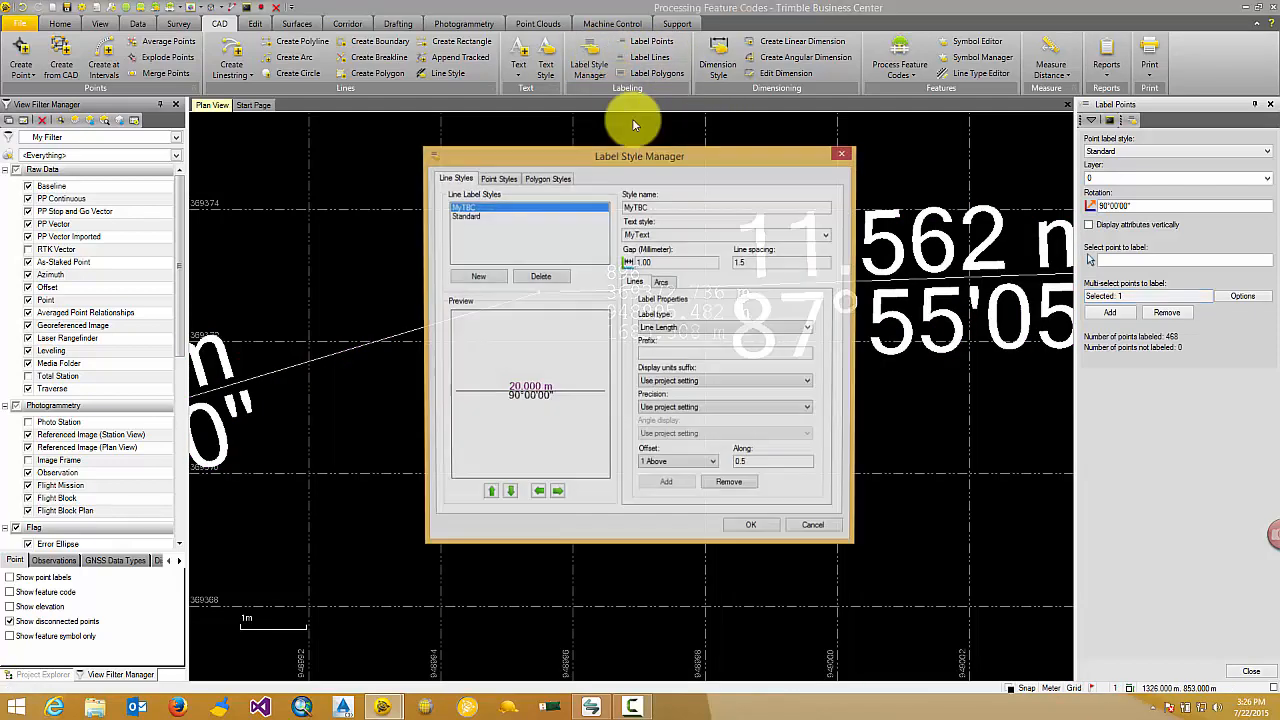
left_click(503, 180)
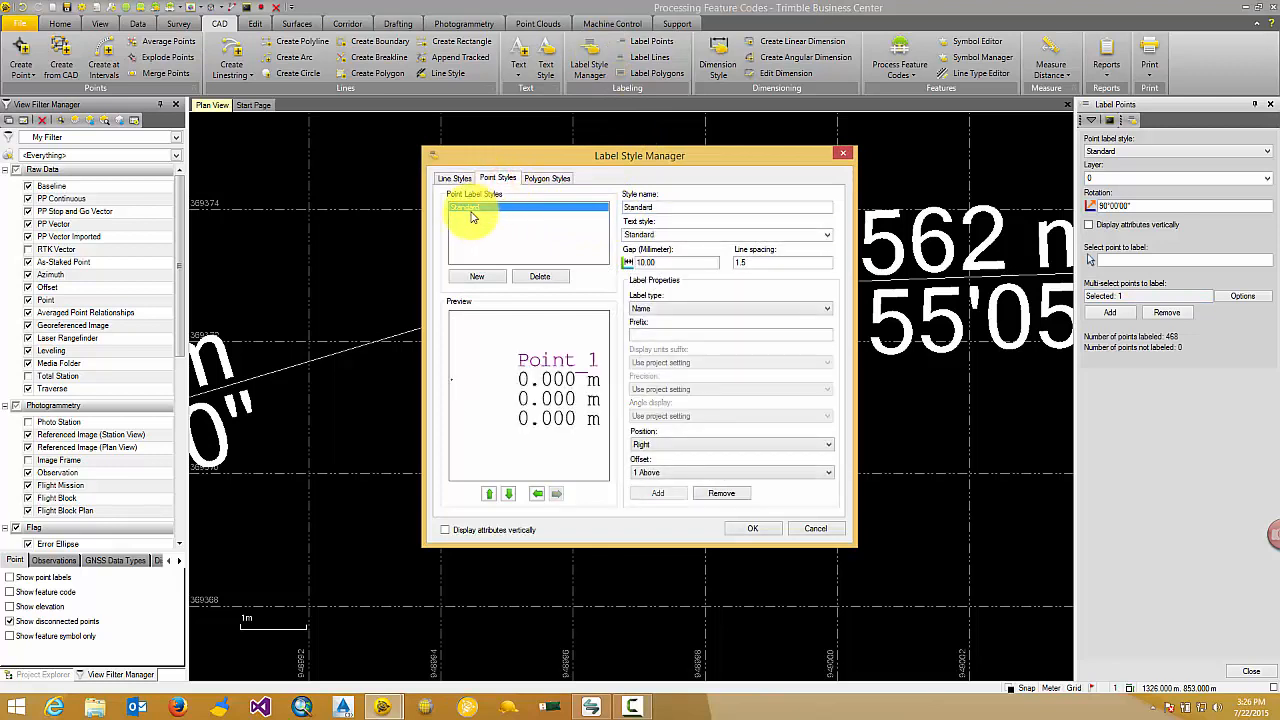
left_click(645, 262)
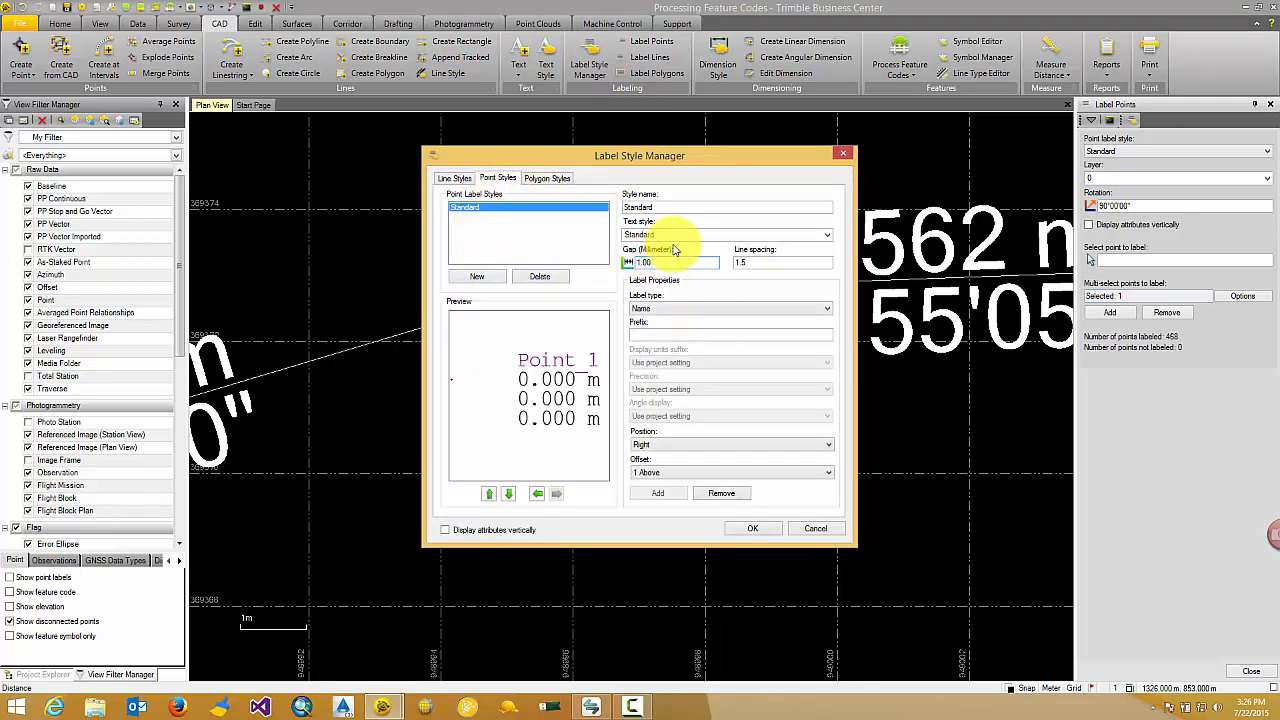
key("Tab")
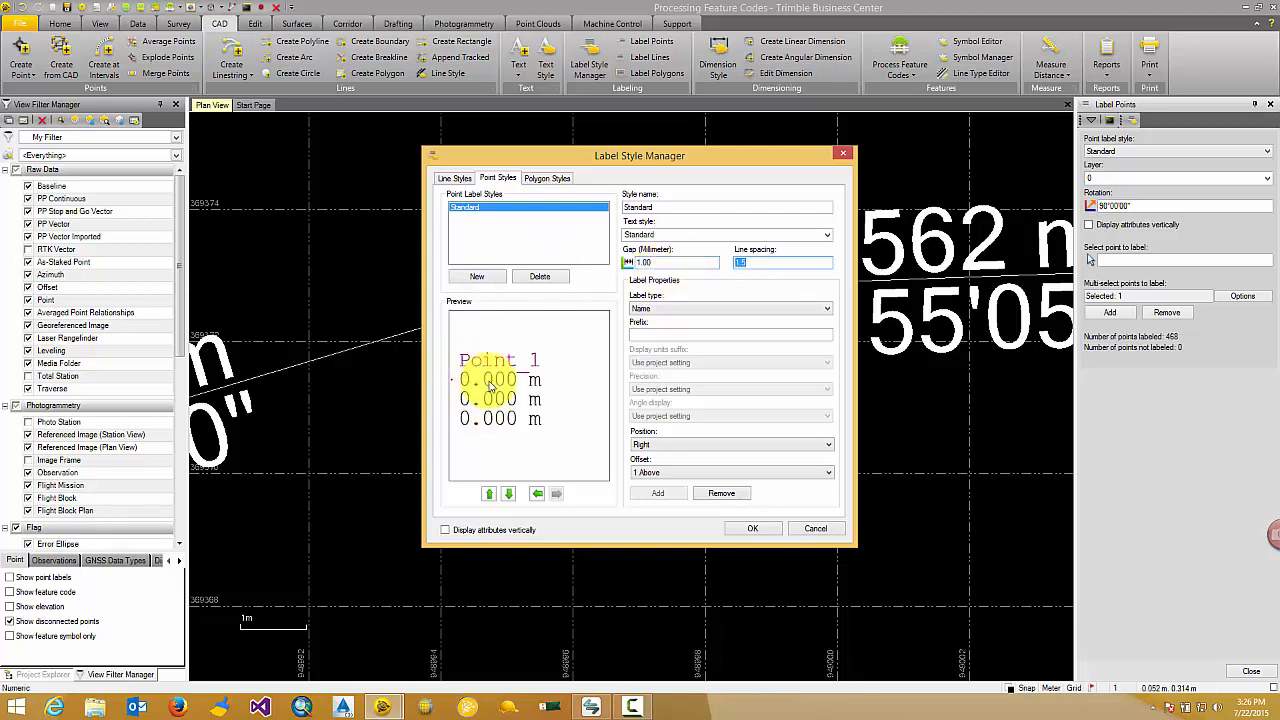
middle_click_drag(510, 389, 549, 381)
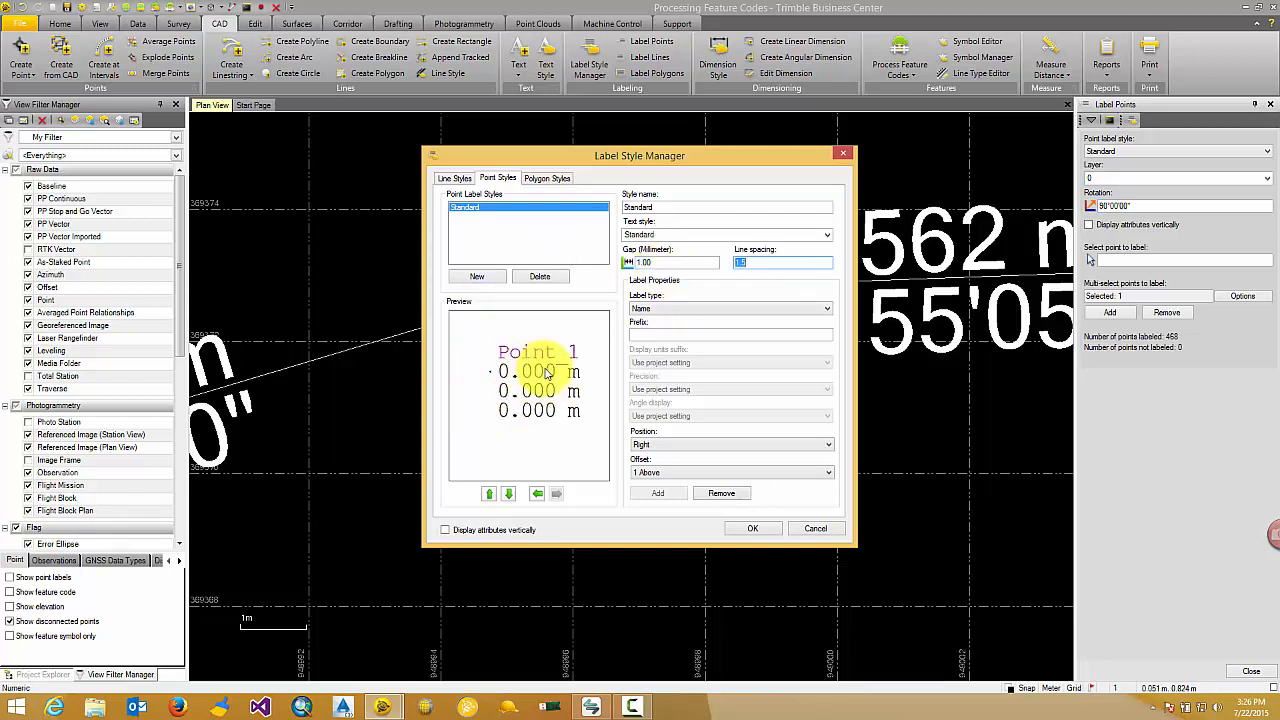
left_click(757, 532)
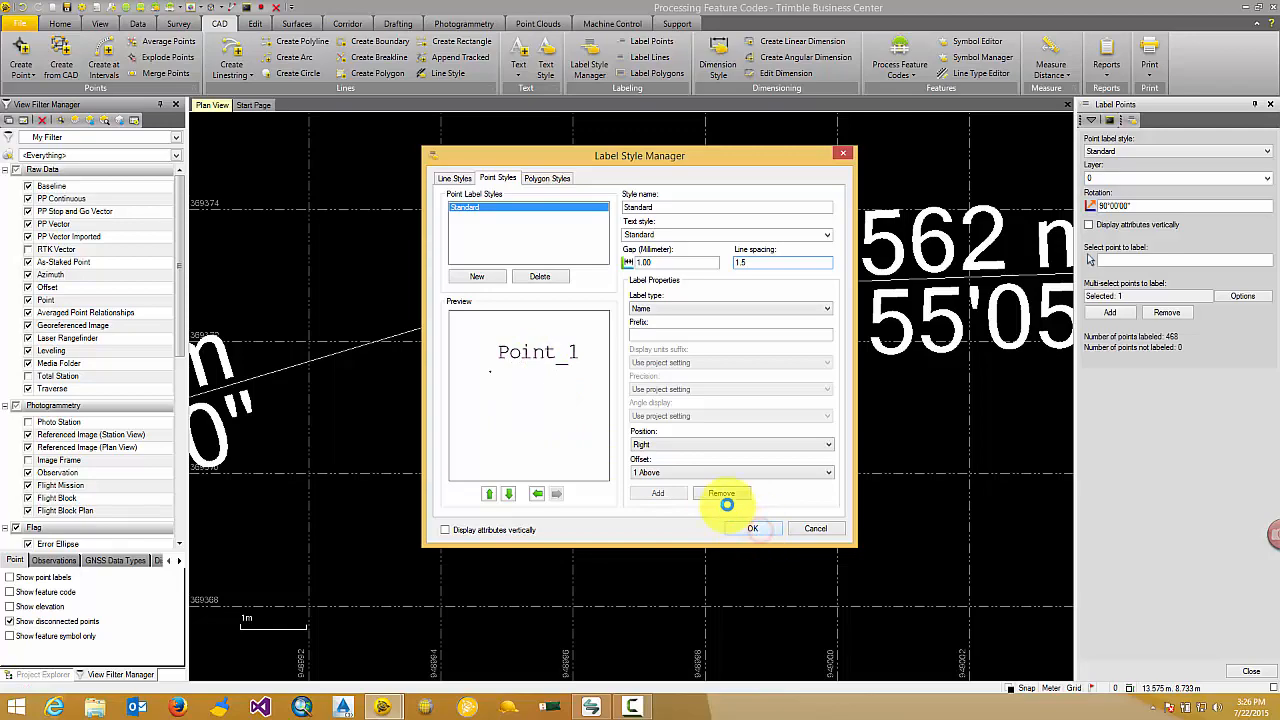
Examine how closely the point labels sit to their points along the northwestern and northern edges.
scroll(587, 315, "up", 1)
scroll(583, 296, "down", 3)
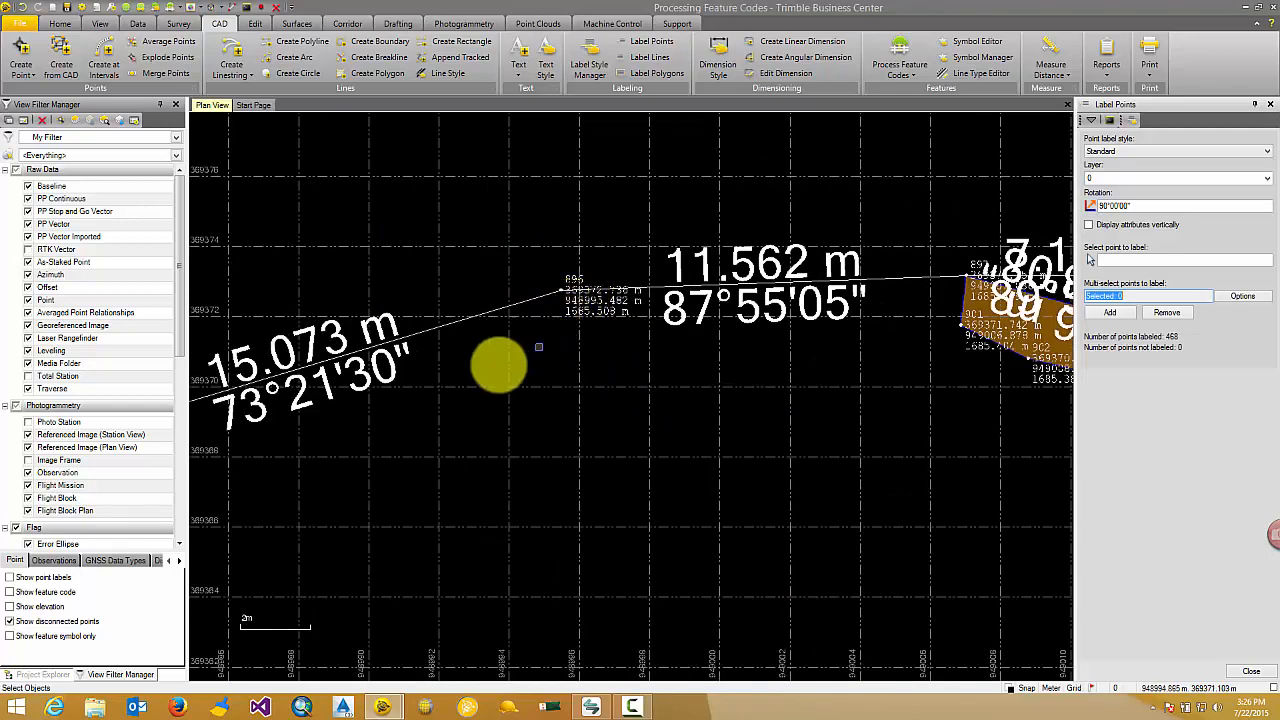
middle_click_drag(499, 365, 714, 281)
scroll(714, 281, "down", 2)
scroll(384, 376, "up", 3)
scroll(436, 325, "down", 4)
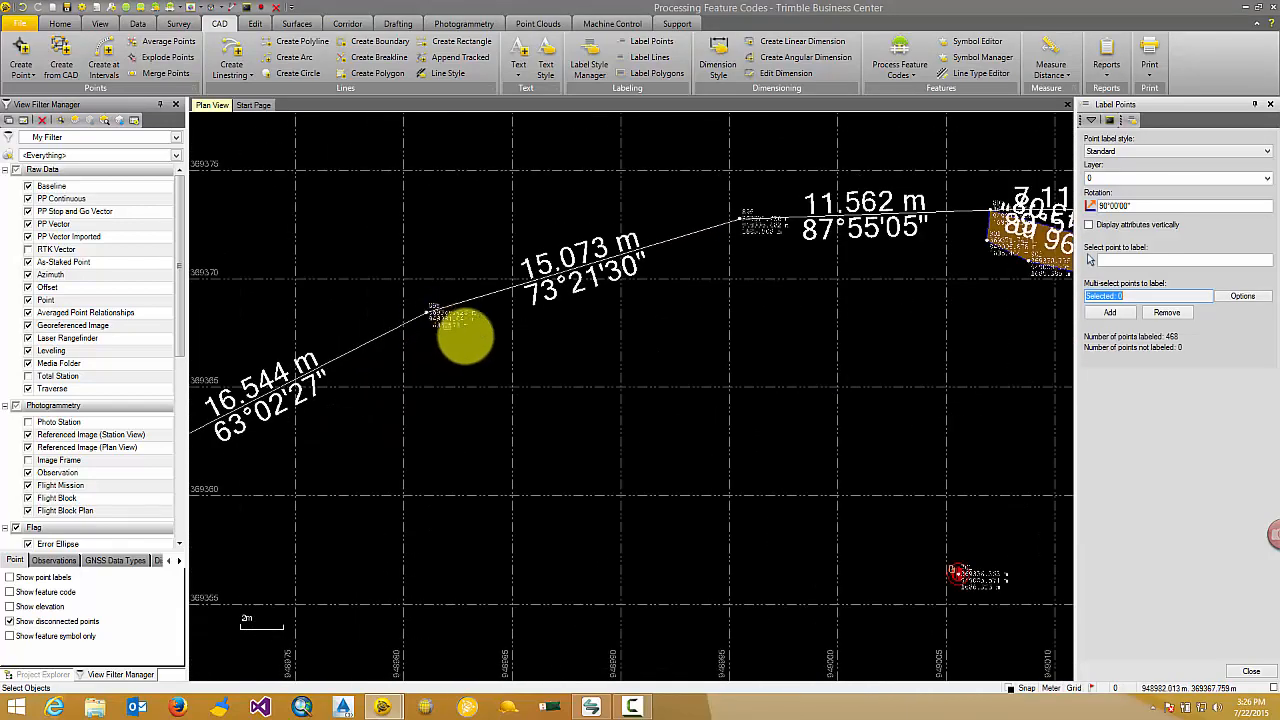
scroll(495, 366, "down", 1)
middle_click_drag(521, 389, 397, 349)
scroll(575, 356, "down", 1)
mouse_move(575, 356)
middle_mouse_down()
mouse_move(540, 357)
mouse_move(497, 325)
middle_mouse_up()
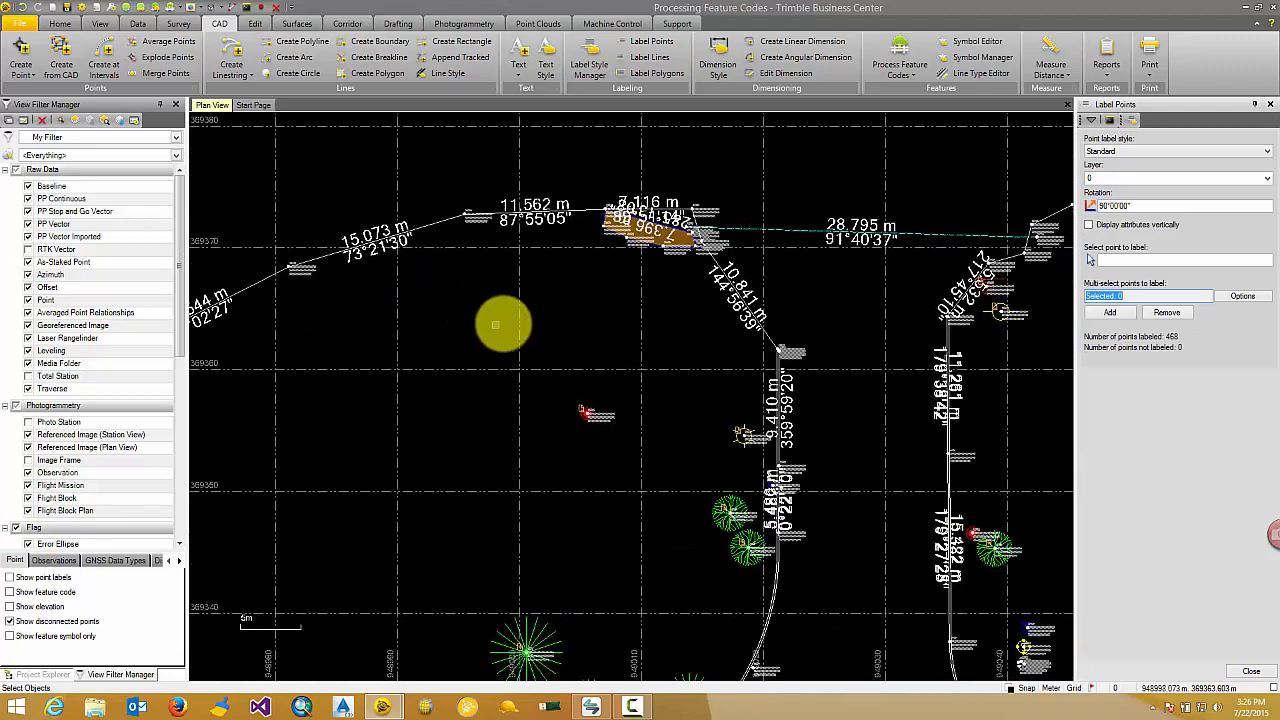
Label the red Building polygon between the parking rows using the Standard polygon label style on layer 0.
left_click(655, 75)
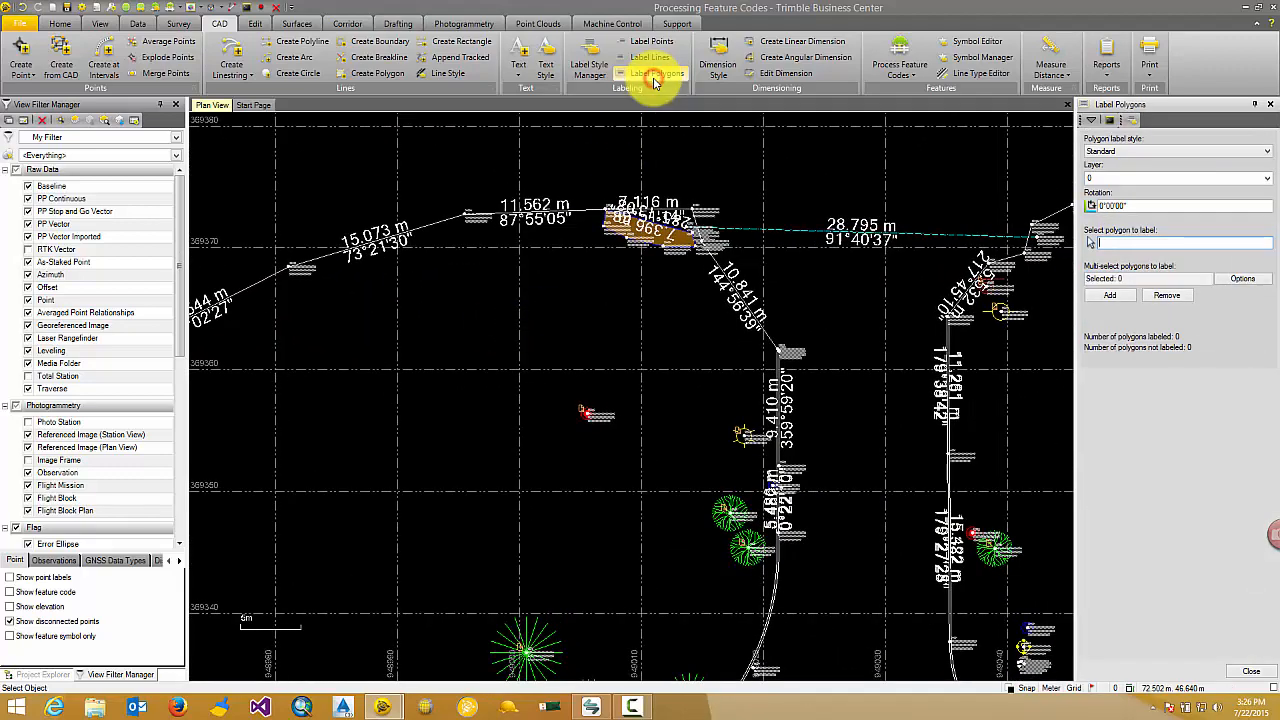
scroll(985, 217, "down", 2)
scroll(978, 217, "down", 4)
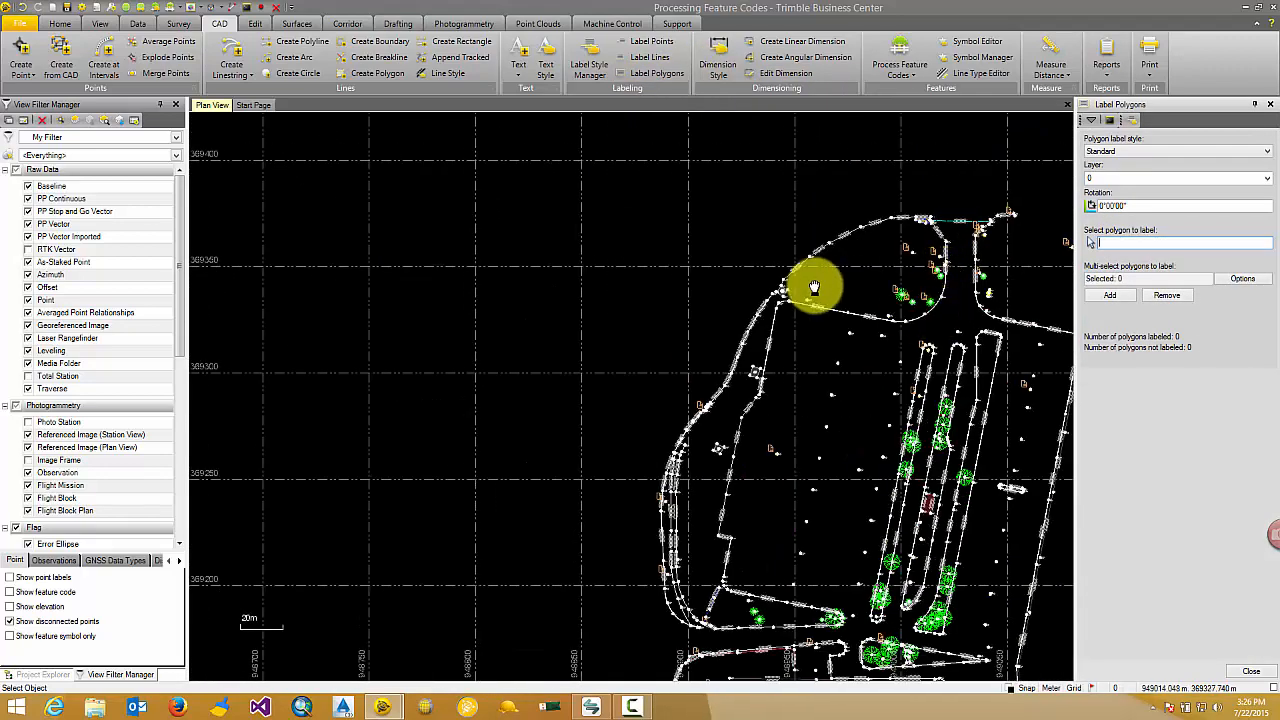
middle_click_drag(814, 286, 510, 155)
scroll(706, 366, "up", 3)
scroll(574, 363, "up", 6)
middle_click_drag(464, 298, 606, 356)
scroll(578, 346, "up", 2)
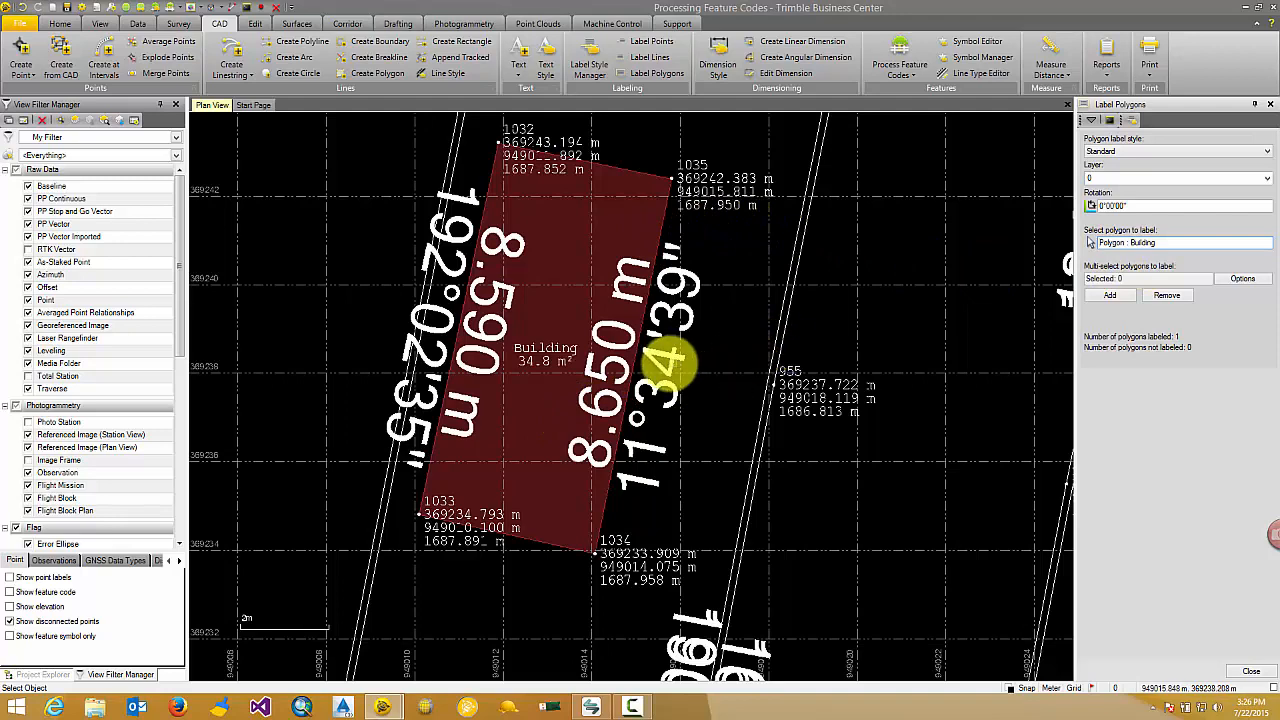
scroll(543, 386, "up", 2)
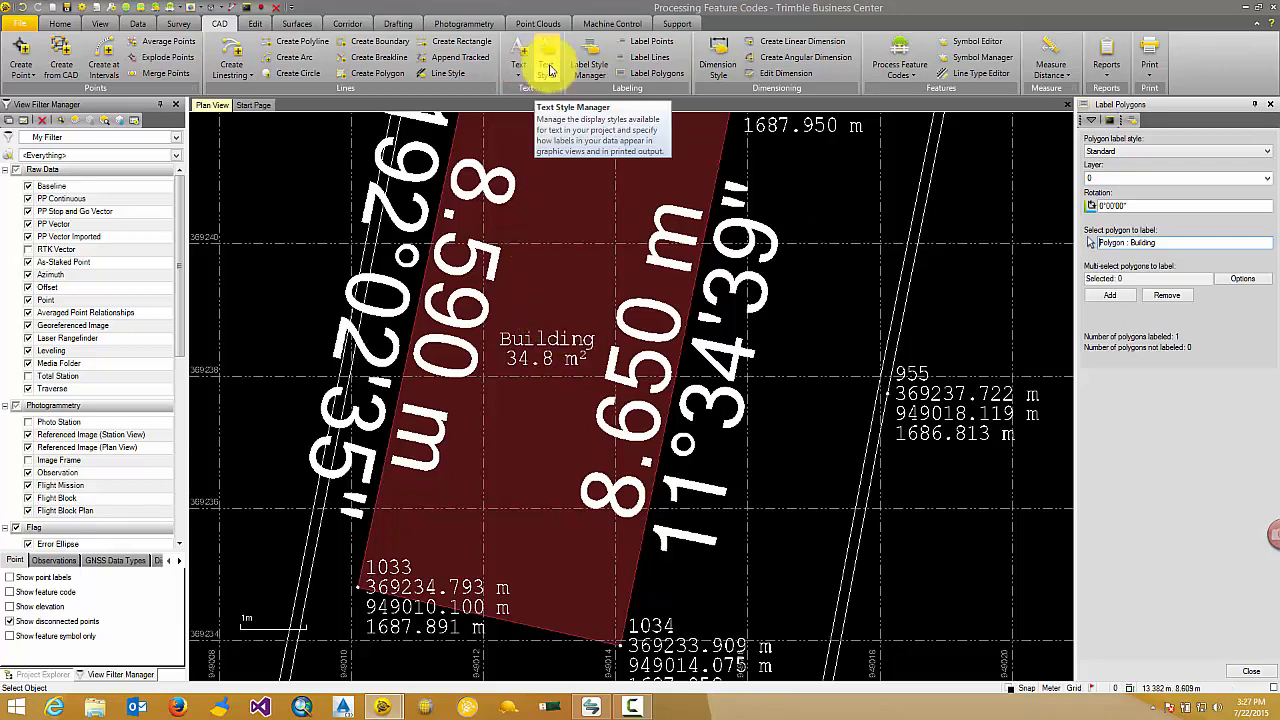
Add a Perimeter label to the Standard polygon label style, offset 2 Below under the area, save the style and check the building's label.
left_click(588, 62)
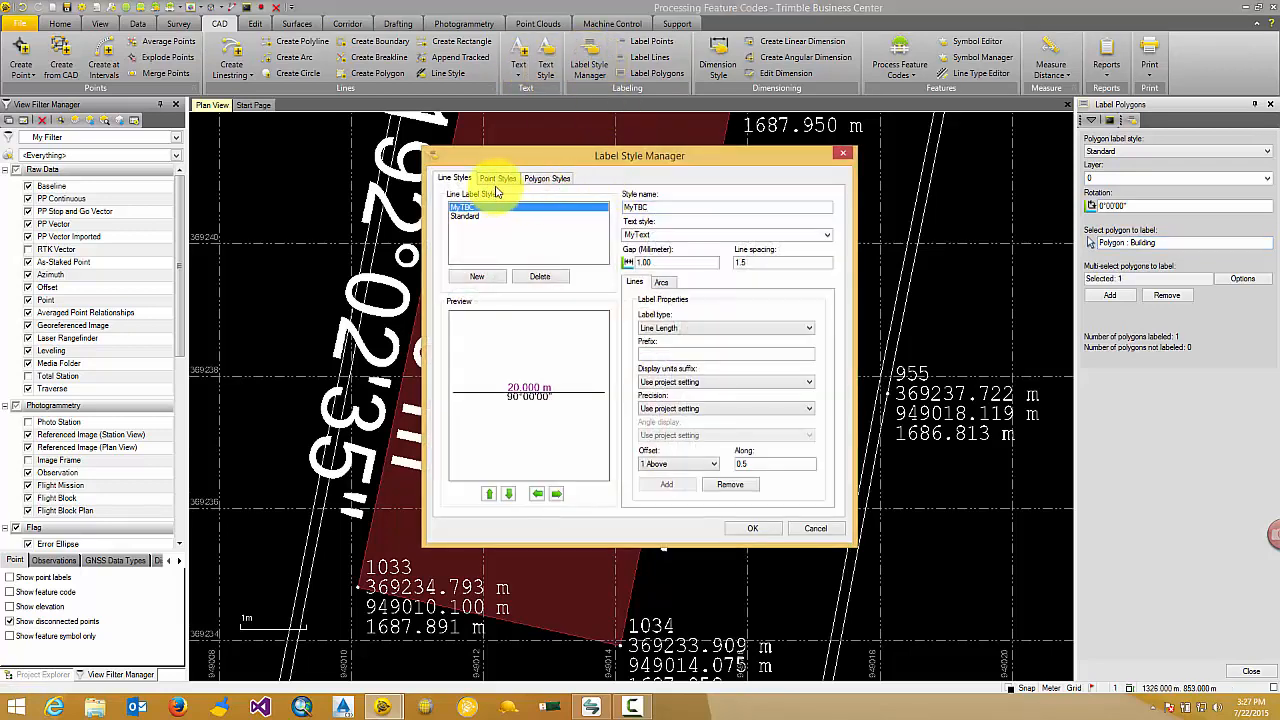
left_click(546, 179)
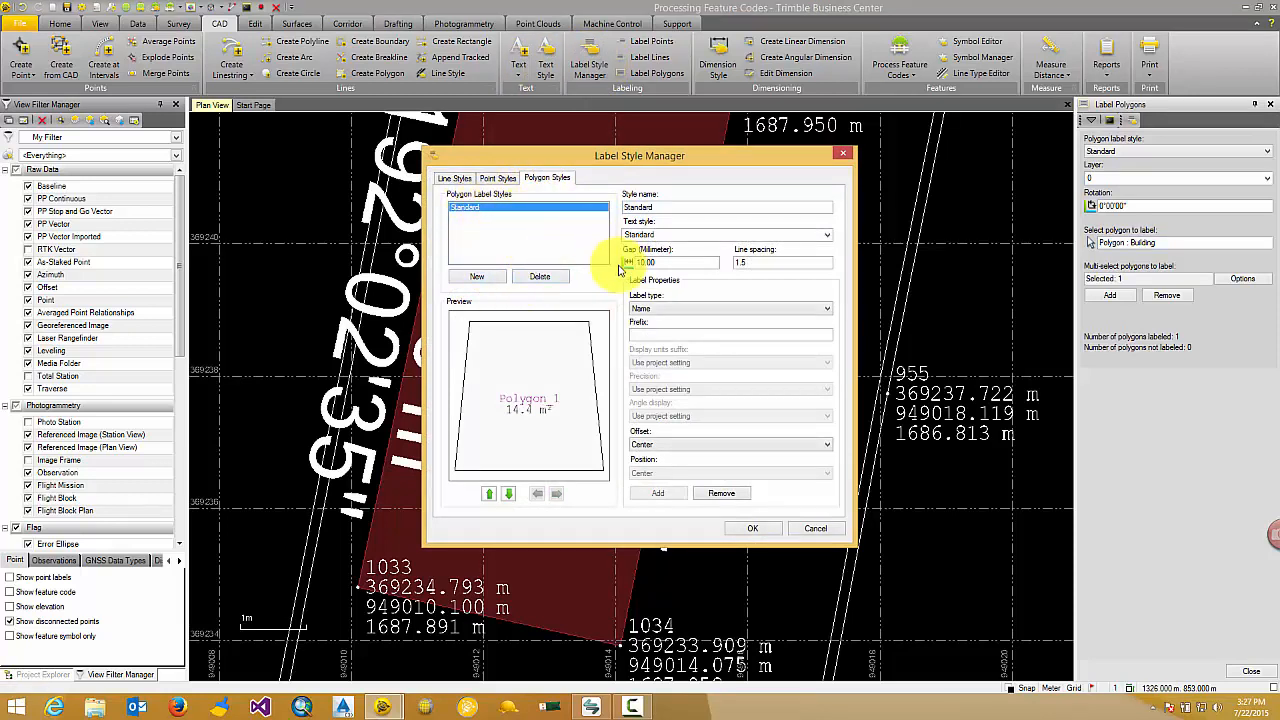
left_click(663, 310)
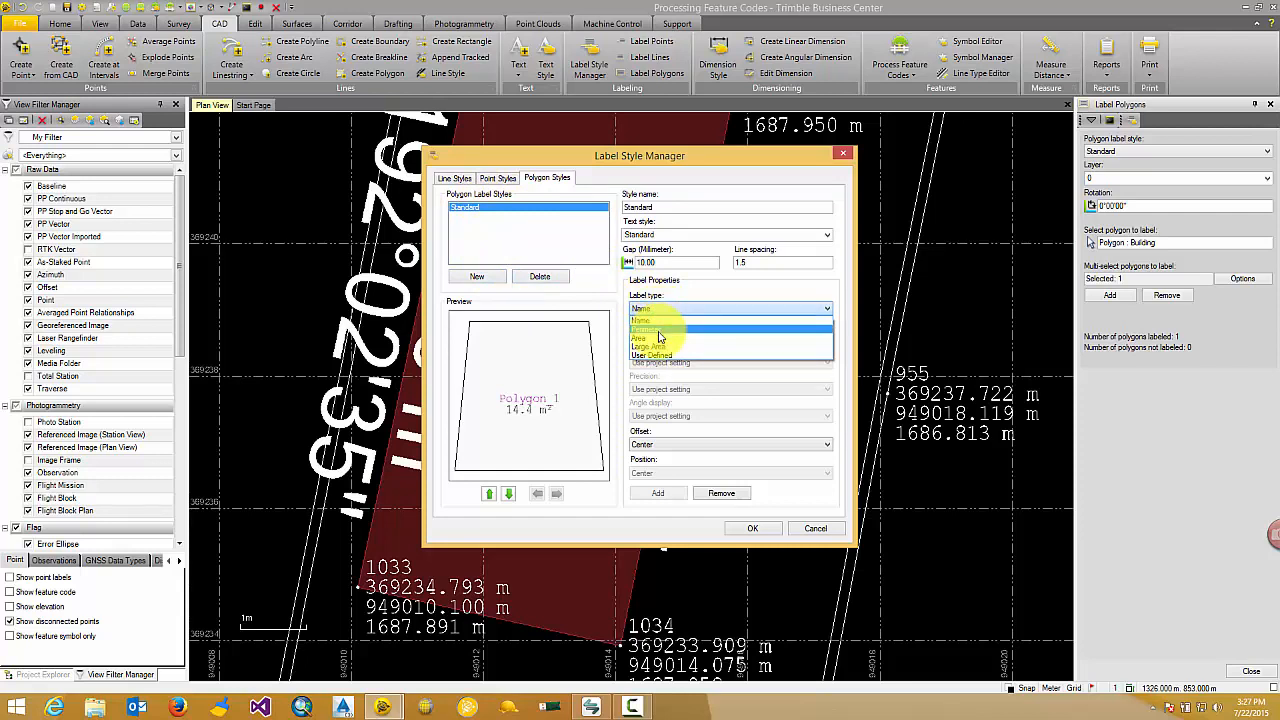
left_click(659, 330)
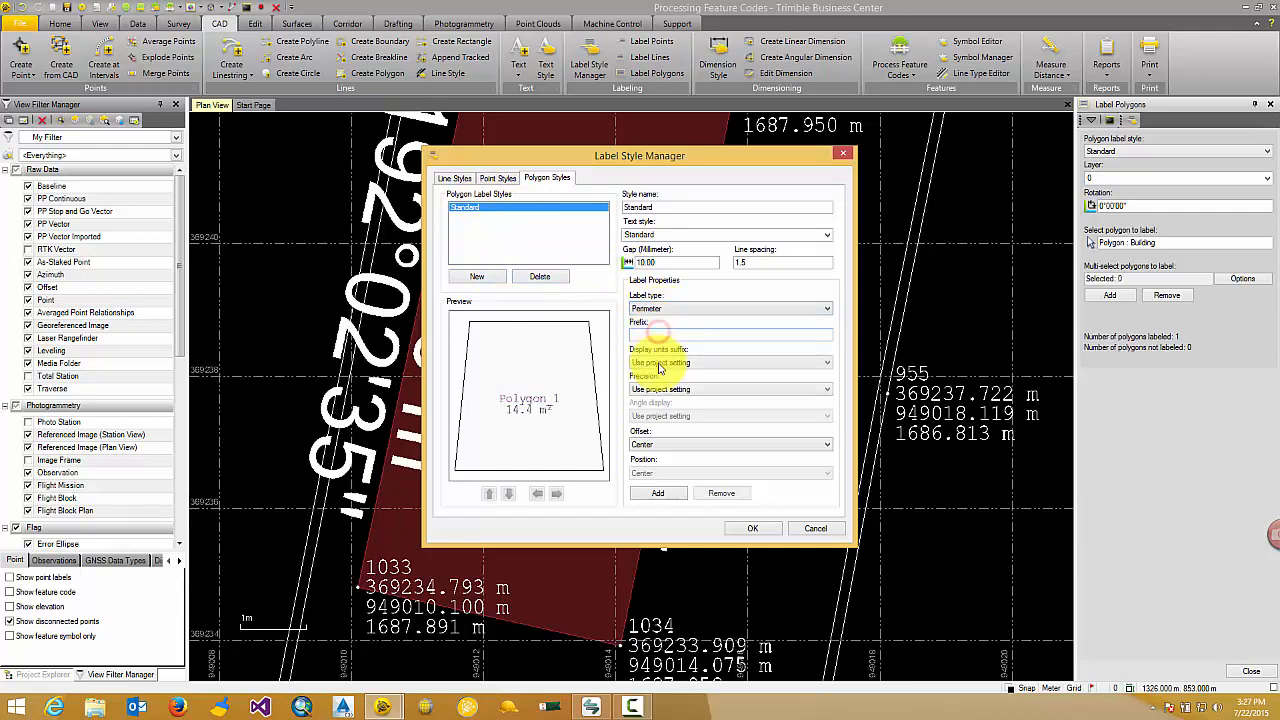
left_click(656, 495)
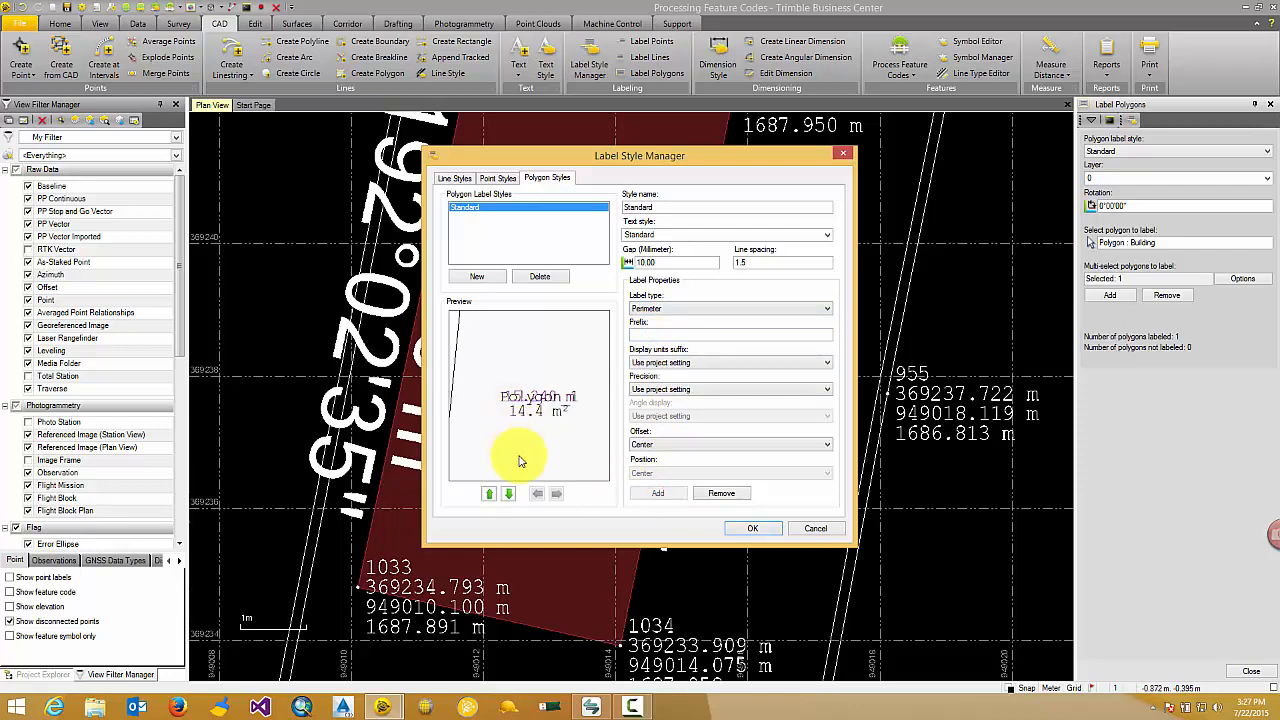
left_click(509, 494)
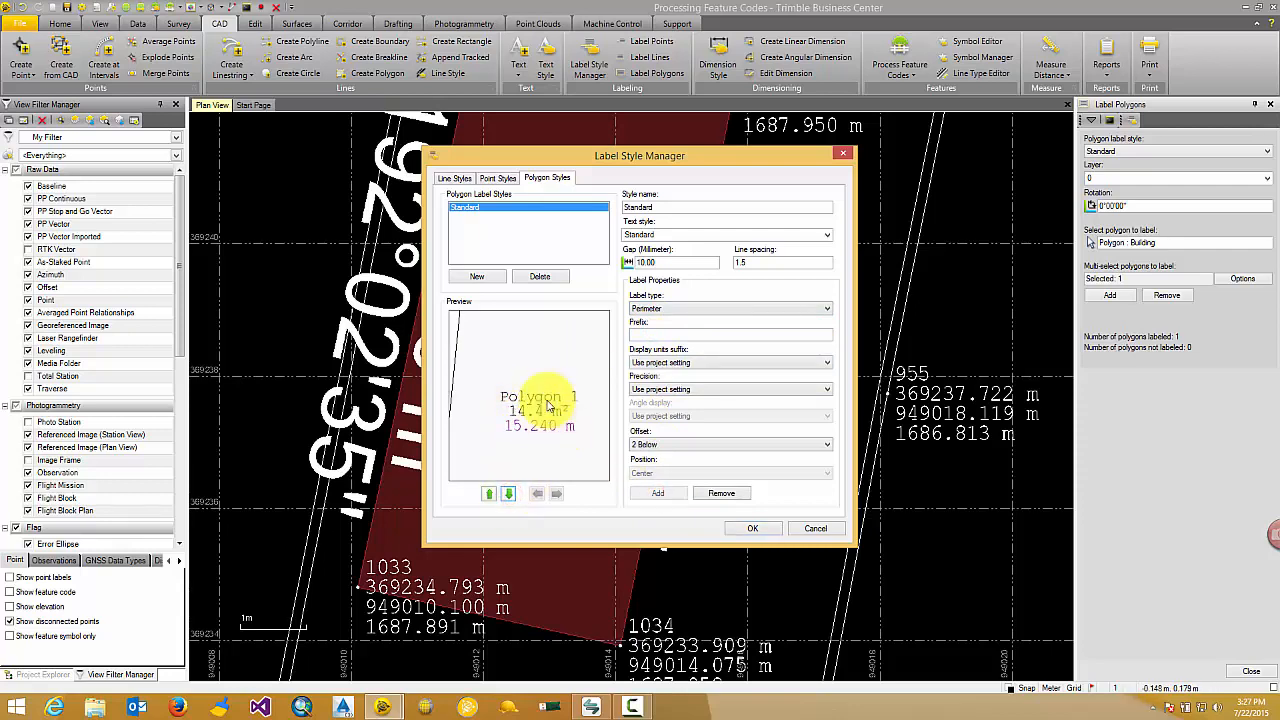
left_click(758, 528)
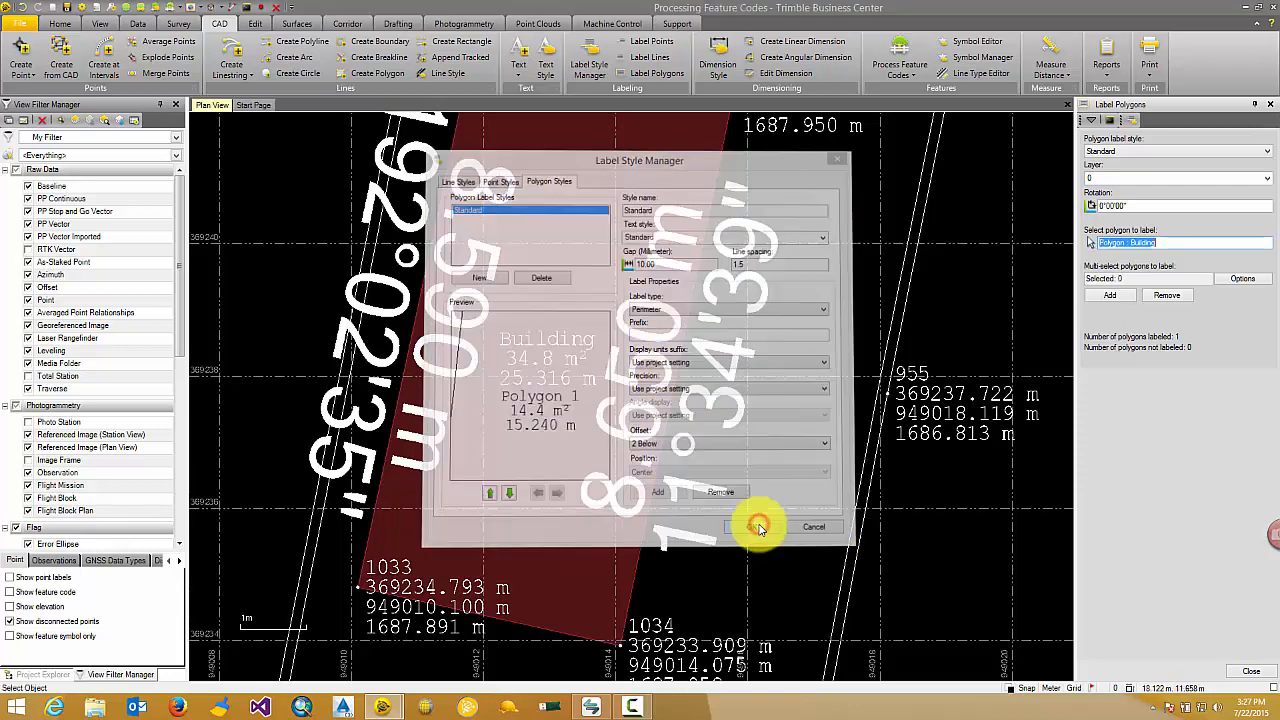
scroll(543, 386, "down", 3)
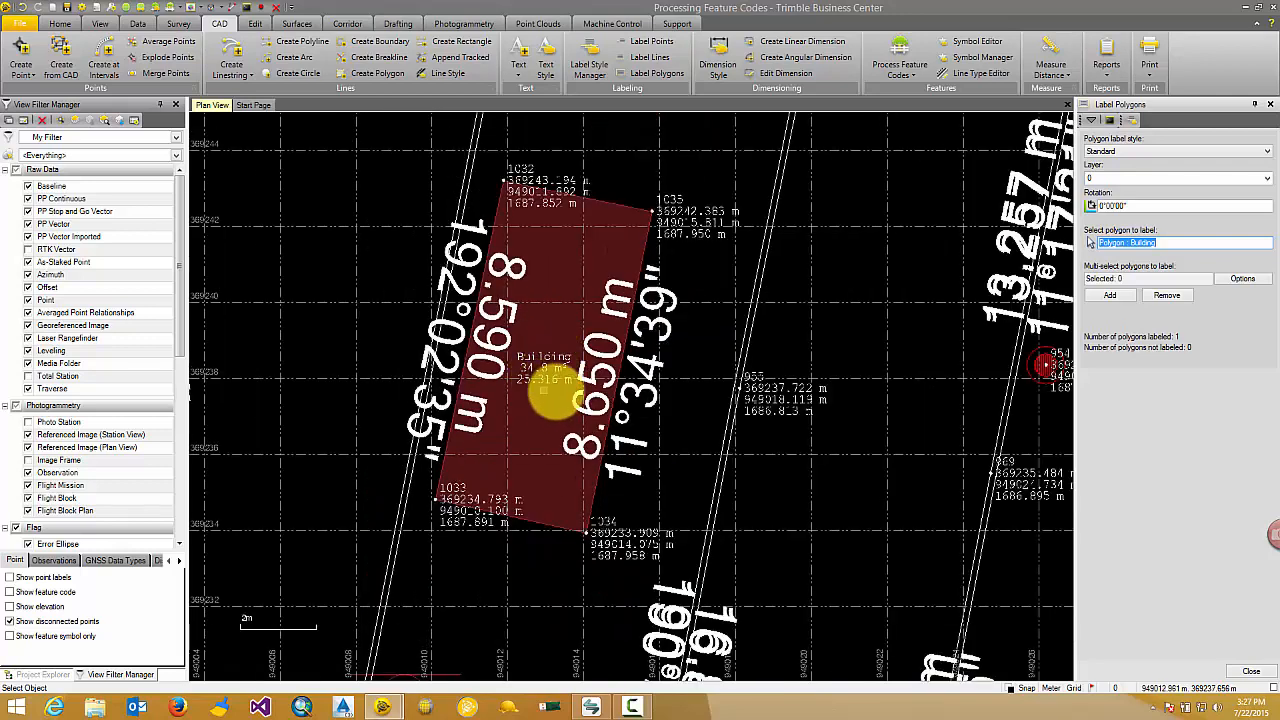
scroll(531, 391, "up", 2)
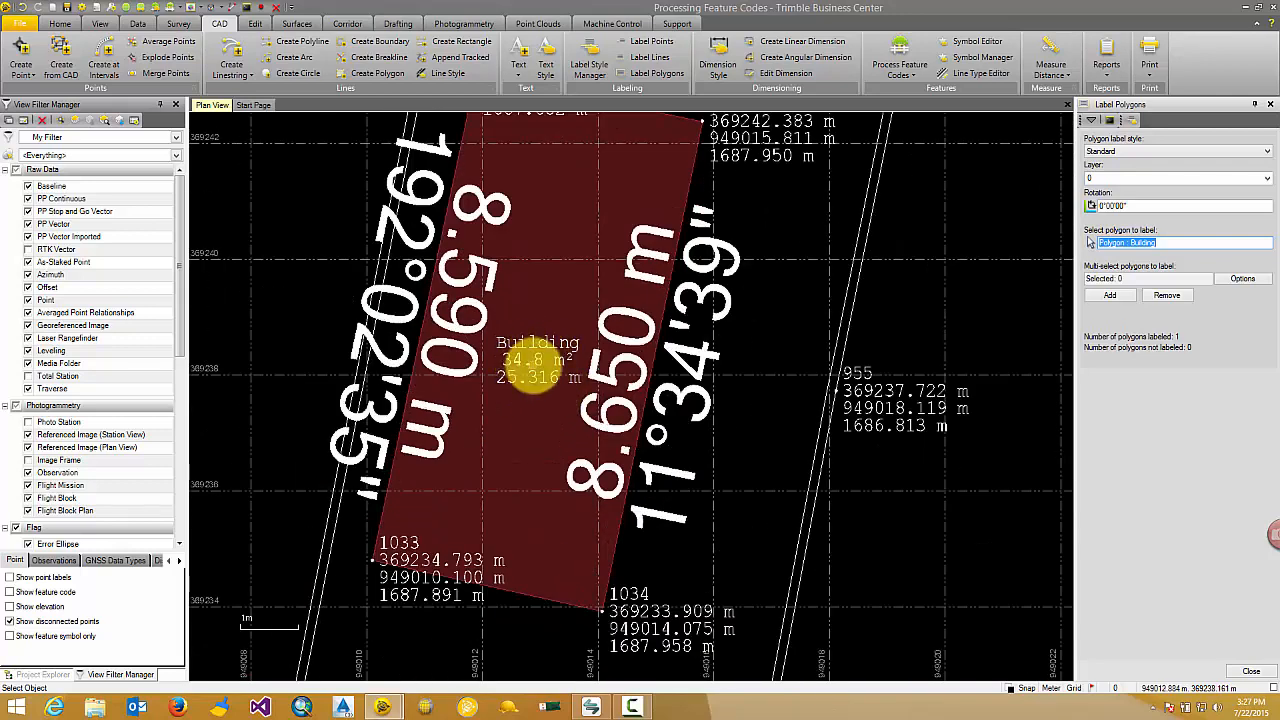
scroll(537, 383, "down", 1)
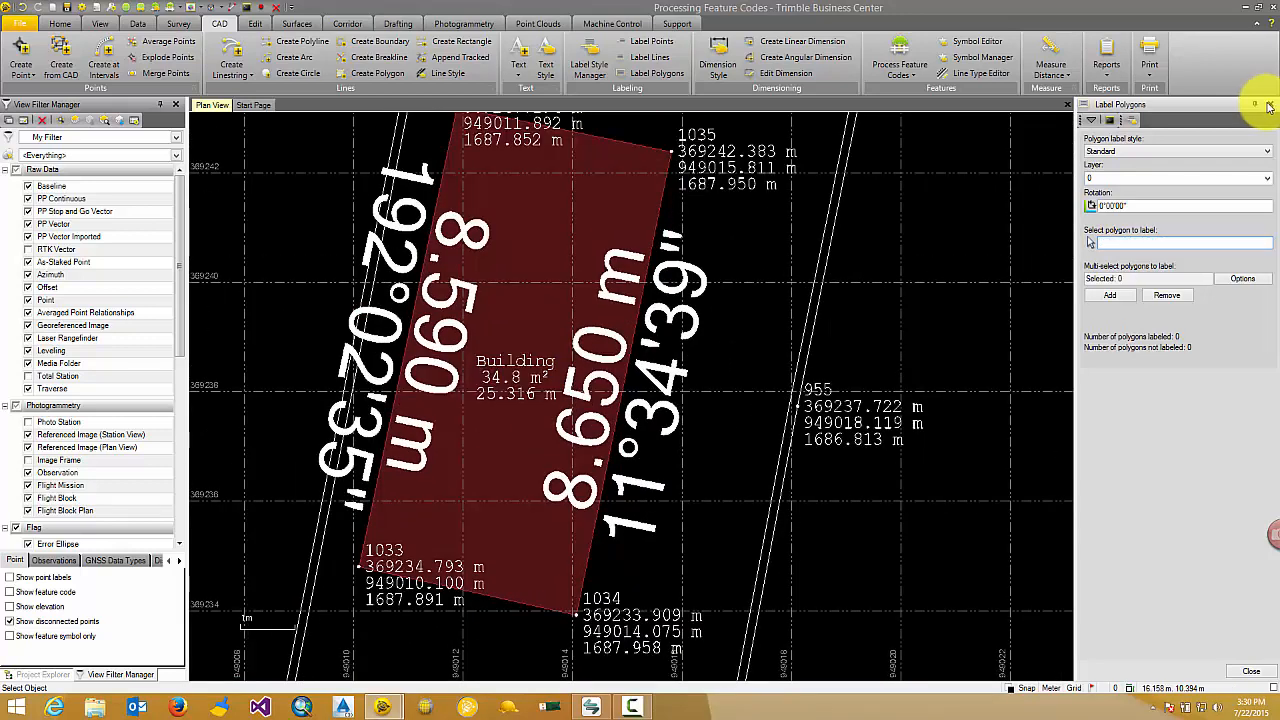
Create a linestring on layer 0 in the empty area east of the curved road edge, starting with two straight segments about 11 m long each.
left_click(1270, 104)
scroll(766, 243, "down", 5)
middle_click_drag(778, 218, 564, 533)
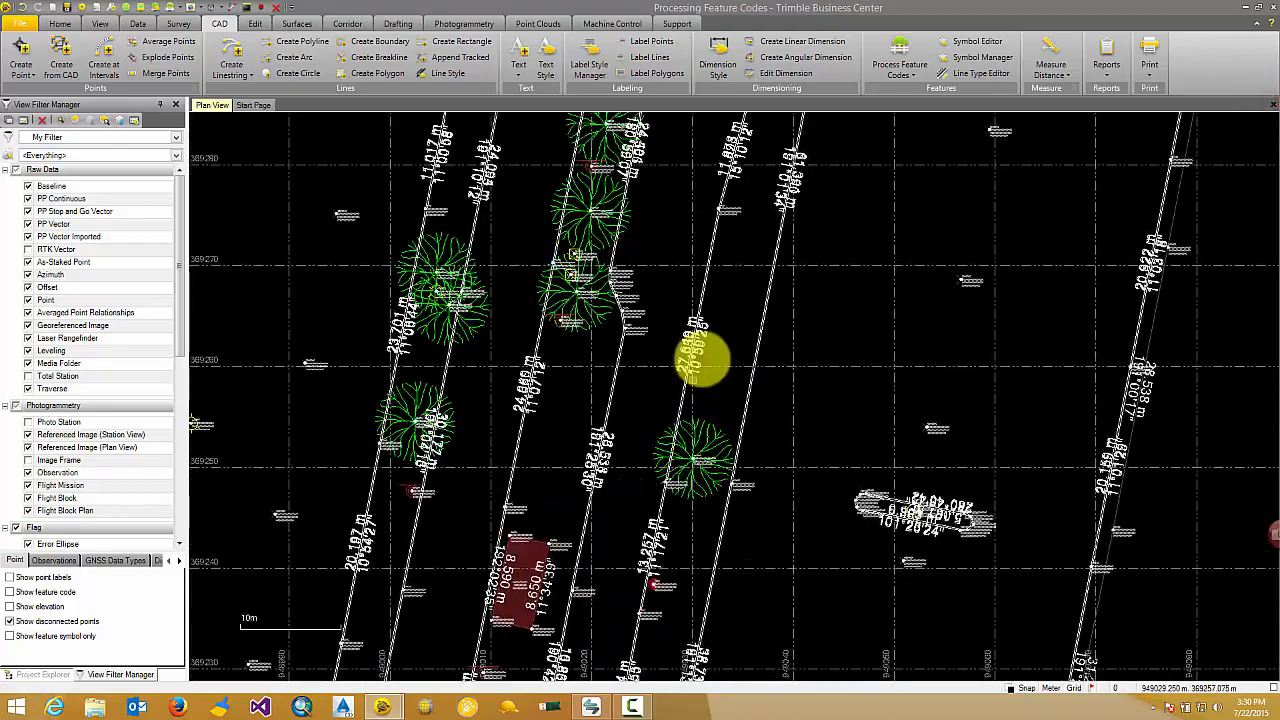
scroll(703, 357, "down", 4)
middle_click_drag(694, 328, 512, 598)
scroll(606, 368, "up", 4)
middle_click_drag(607, 296, 571, 357)
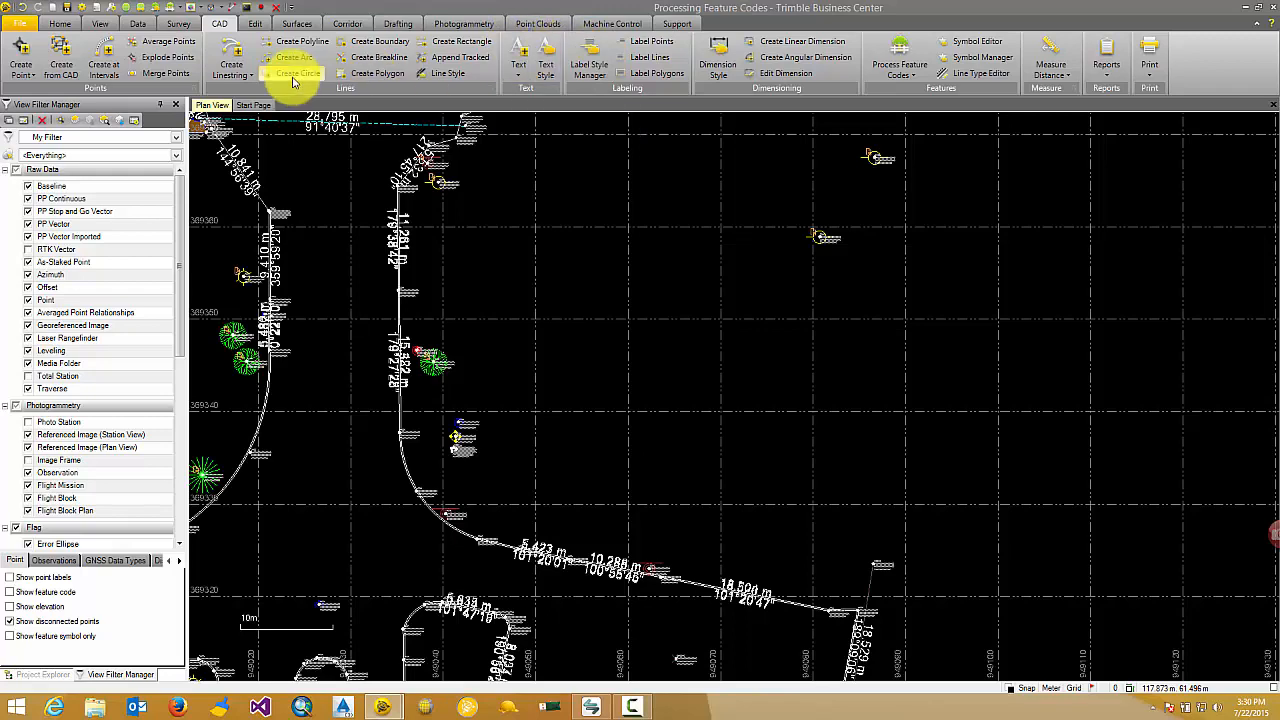
left_click(235, 58)
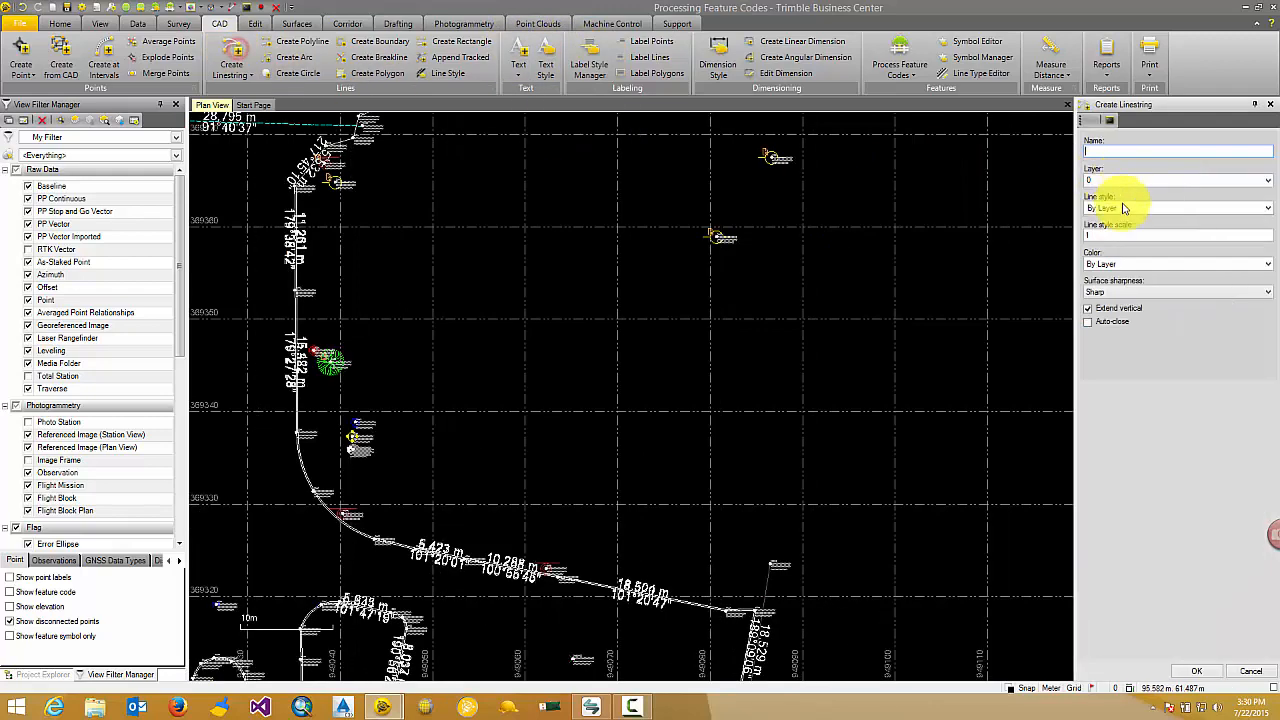
left_click(1215, 676)
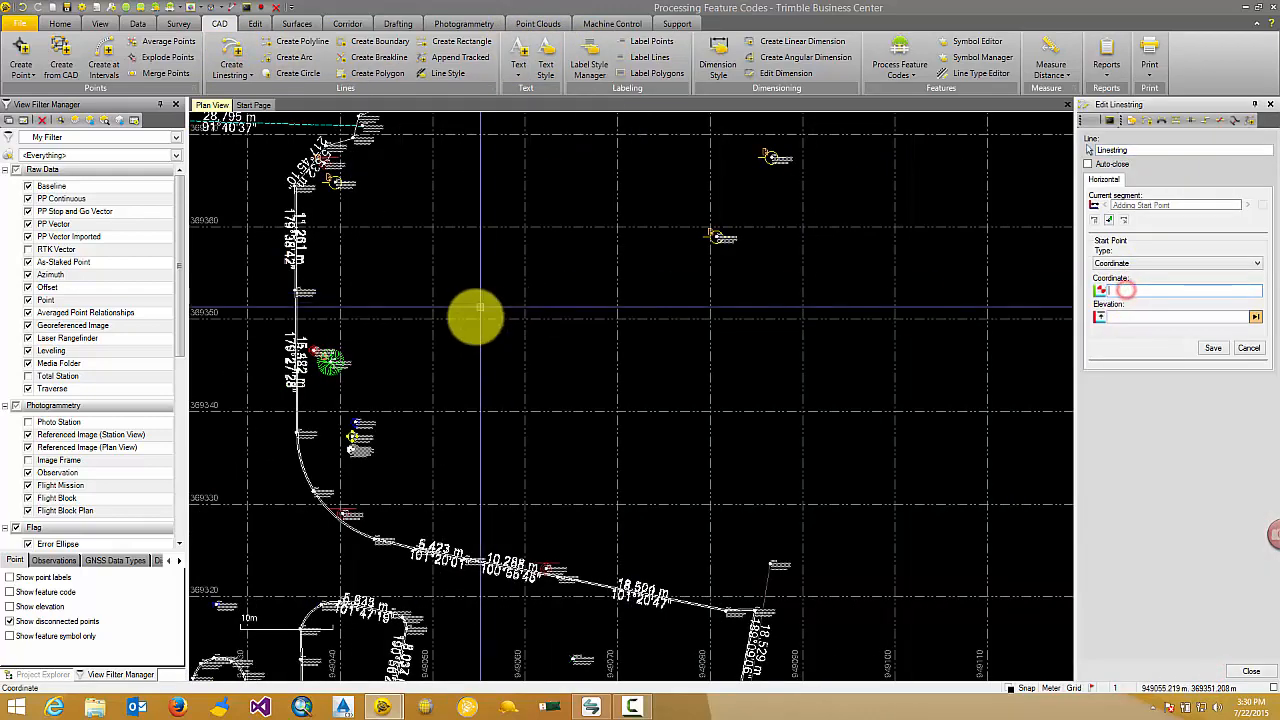
left_click(405, 280)
left_click(606, 265)
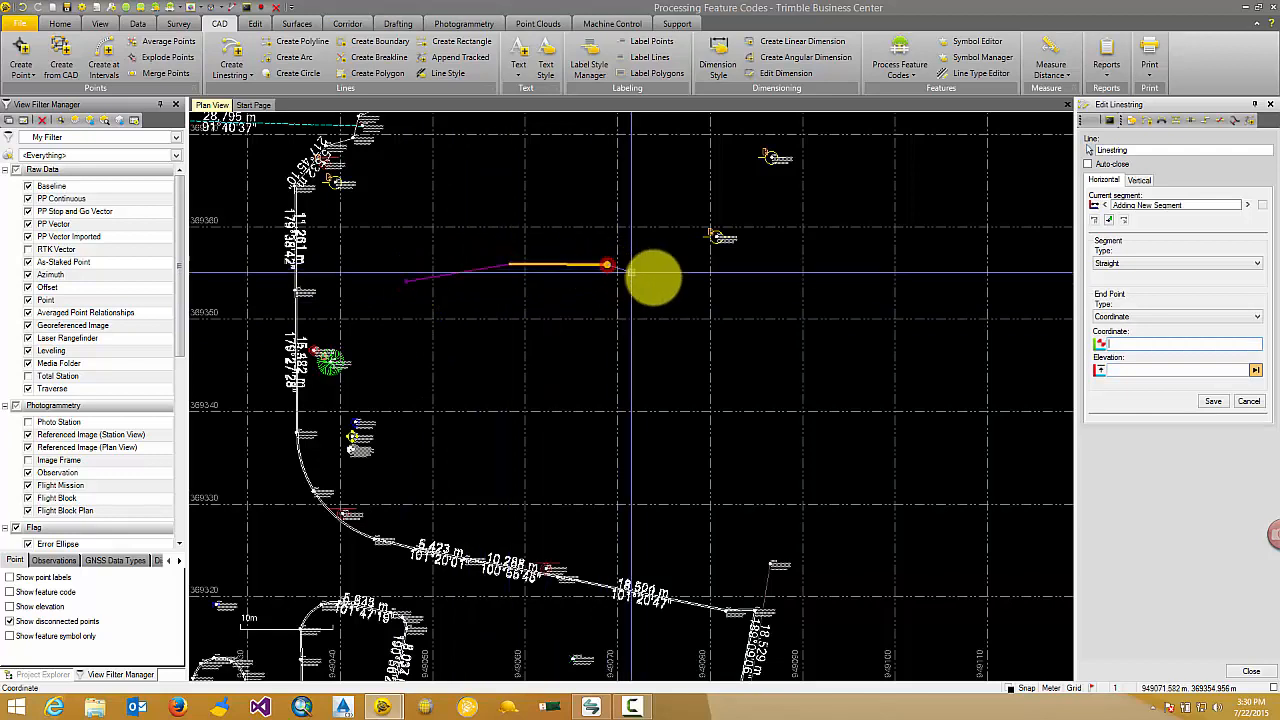
Extend the linestring southeast with four Best fit arc segments about 11, 6, 3 and 6 m long and finish it.
left_click(1140, 263)
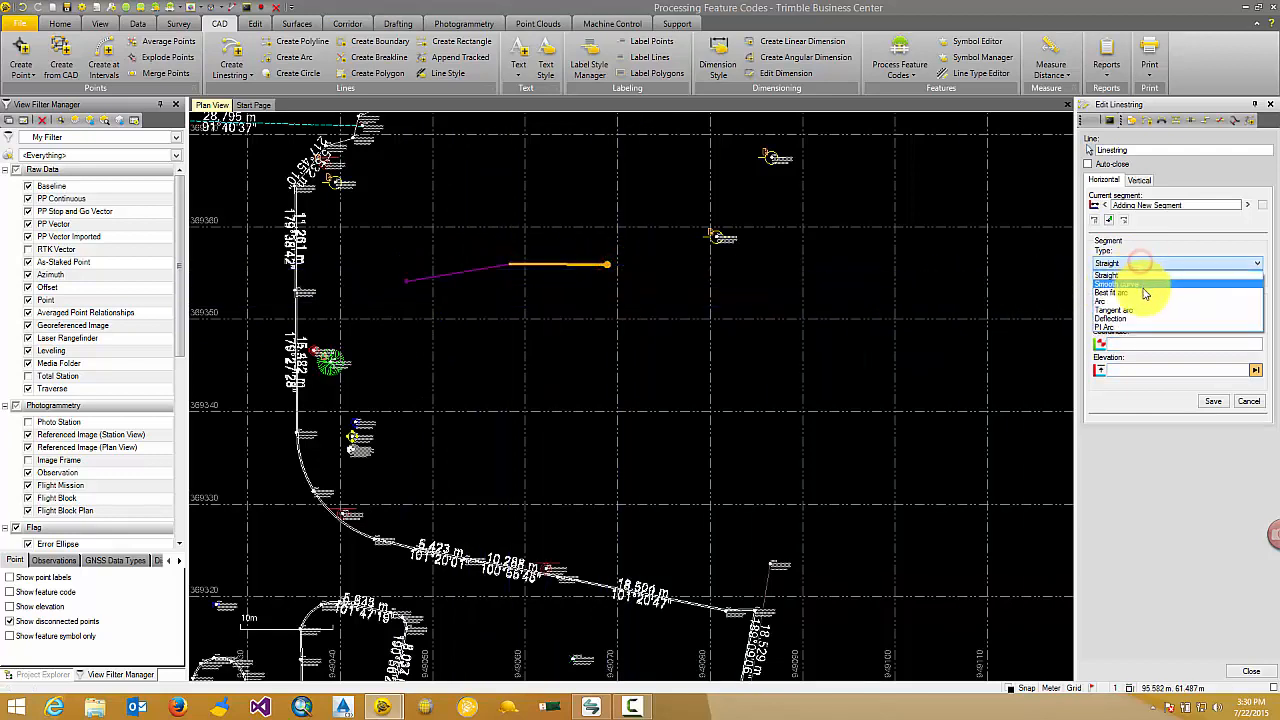
left_click(1143, 289)
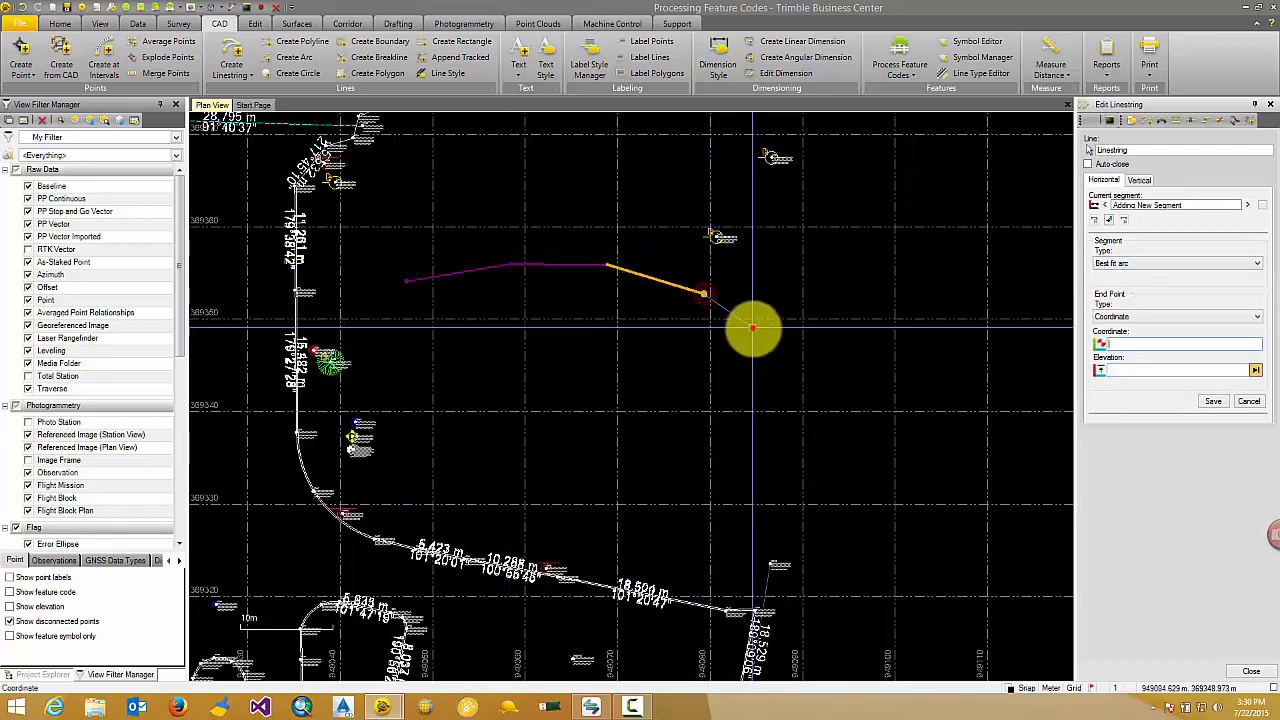
left_click(801, 400)
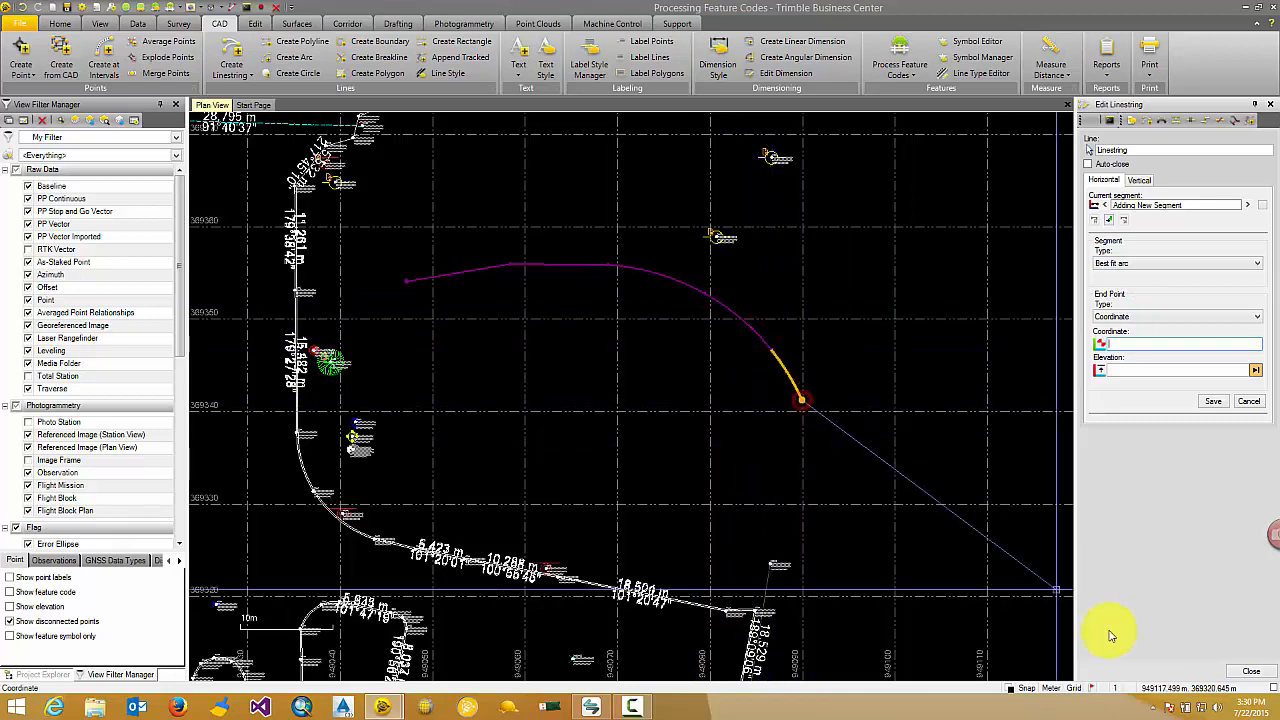
left_click(1251, 671)
scroll(595, 280, "up", 1)
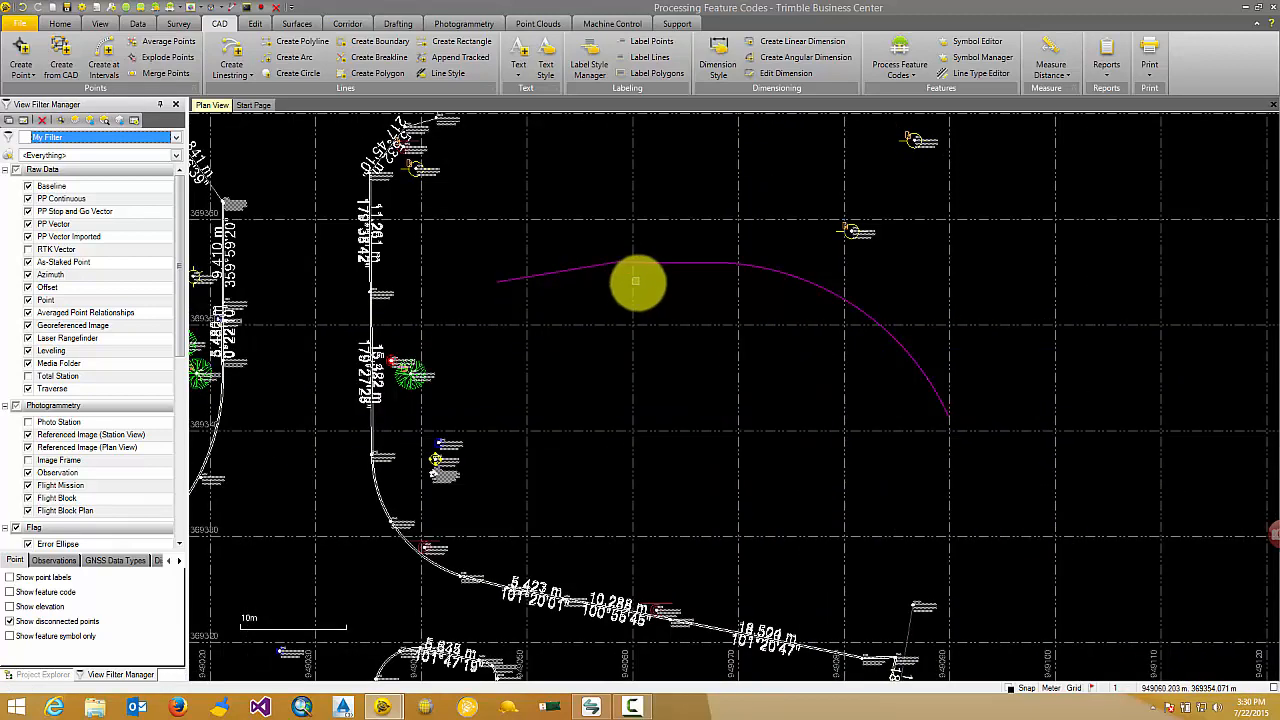
Label the new linestring with the Standard line label style and a minimum line length of 5.000.
left_click(656, 58)
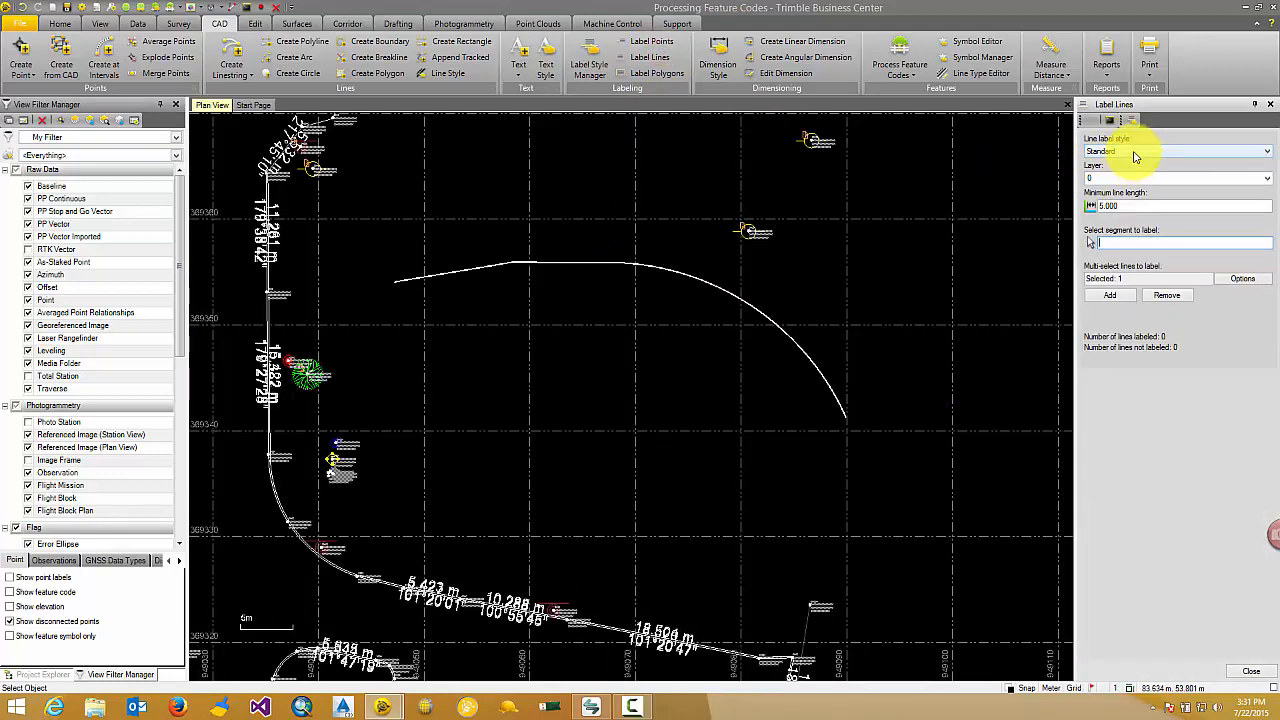
left_click(1112, 296)
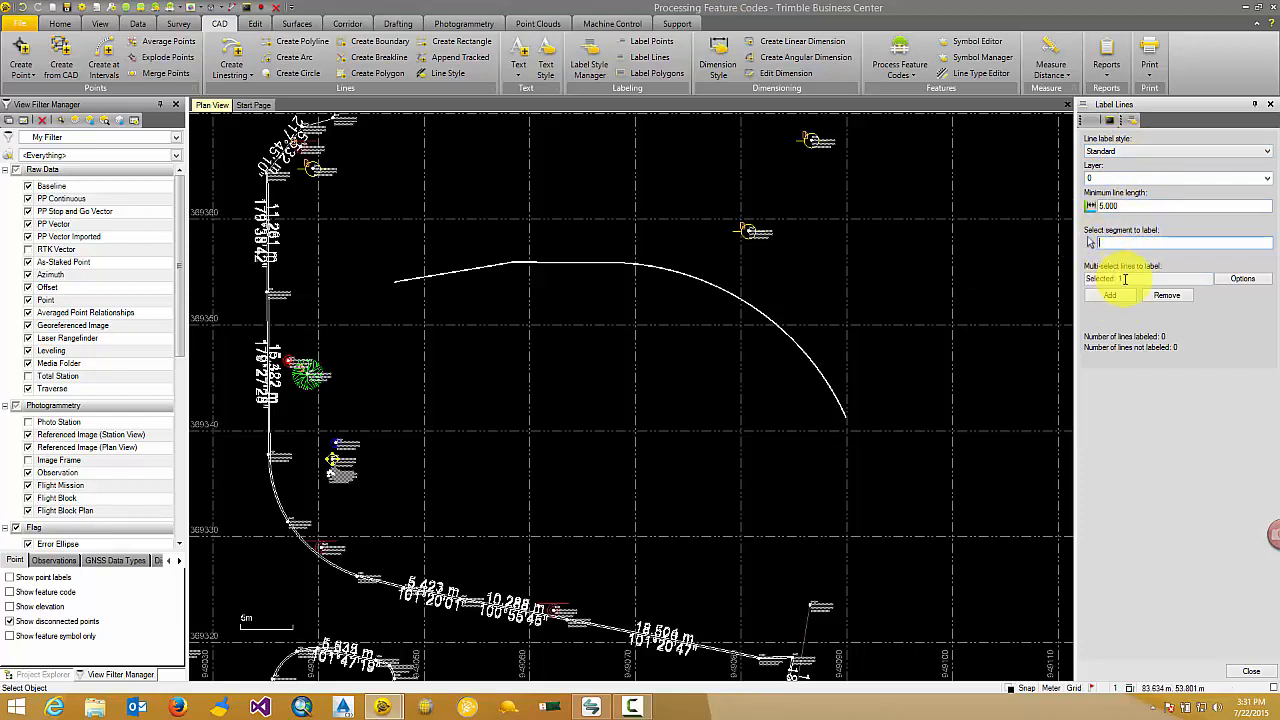
left_click(734, 298)
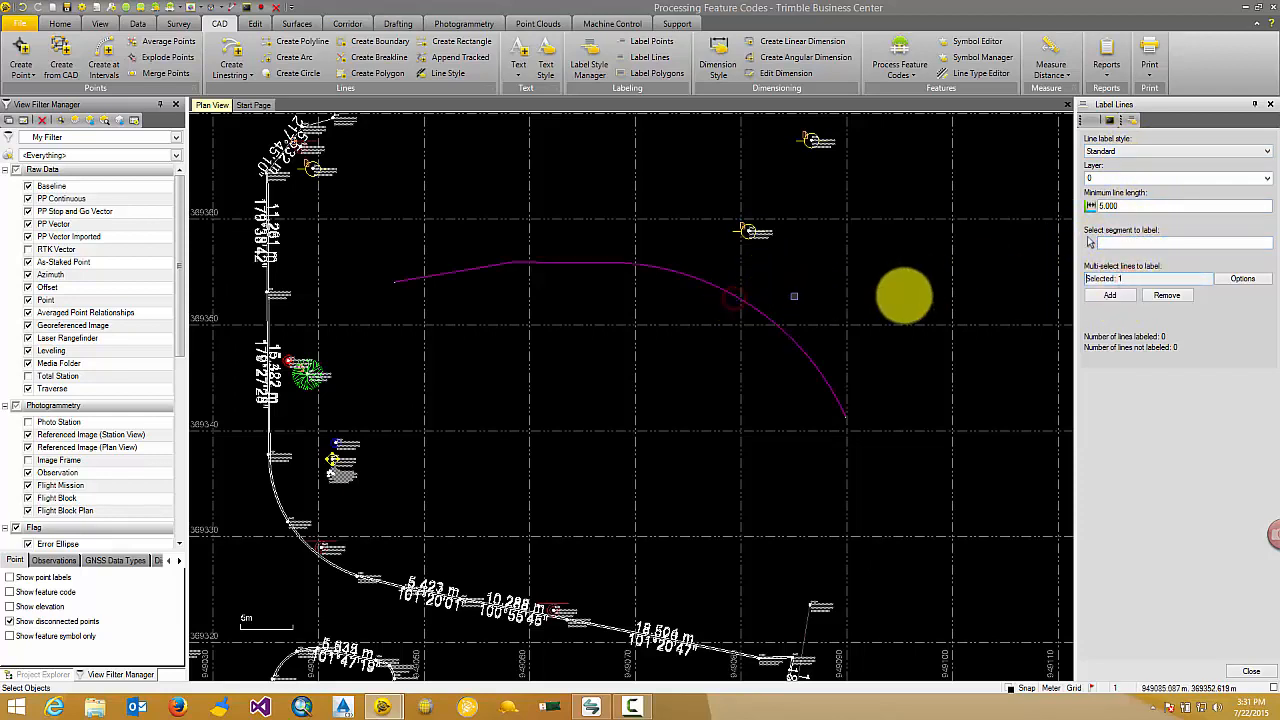
left_click(1112, 295)
Set the minimum line length to 2.000 and add the labels to the linestring again.
scroll(719, 325, "up", 7)
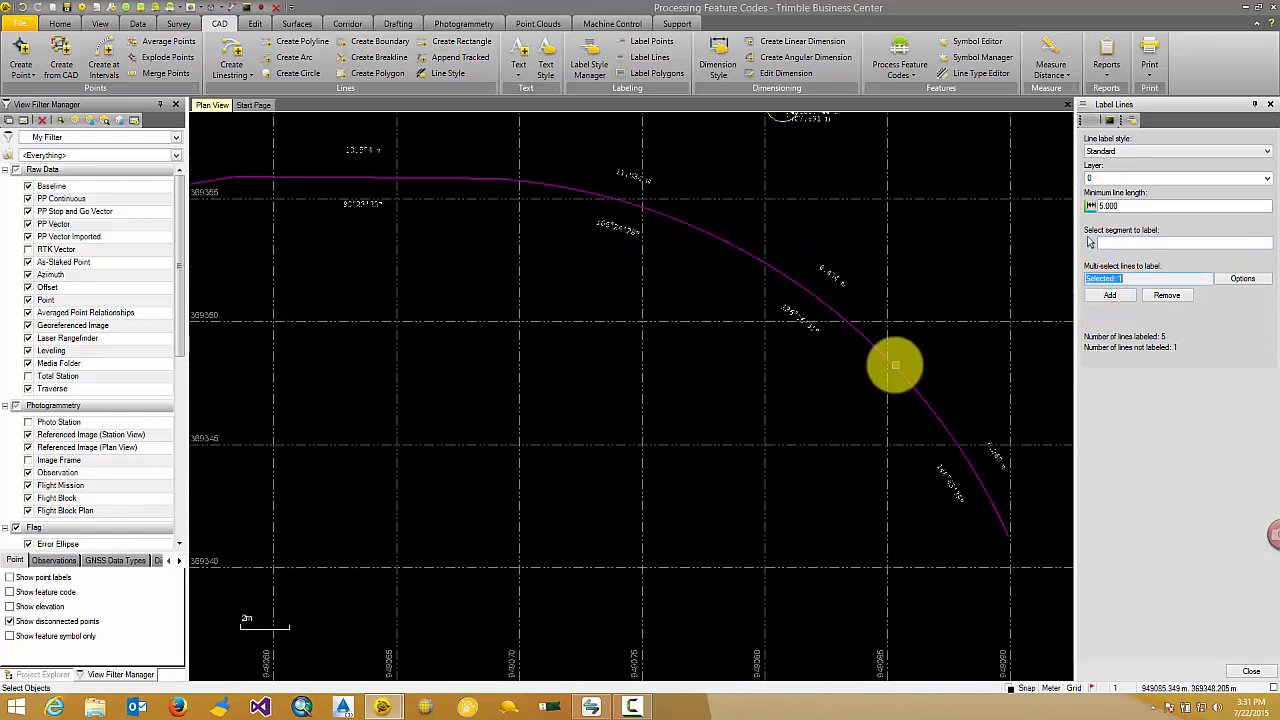
scroll(936, 408, "down", 2)
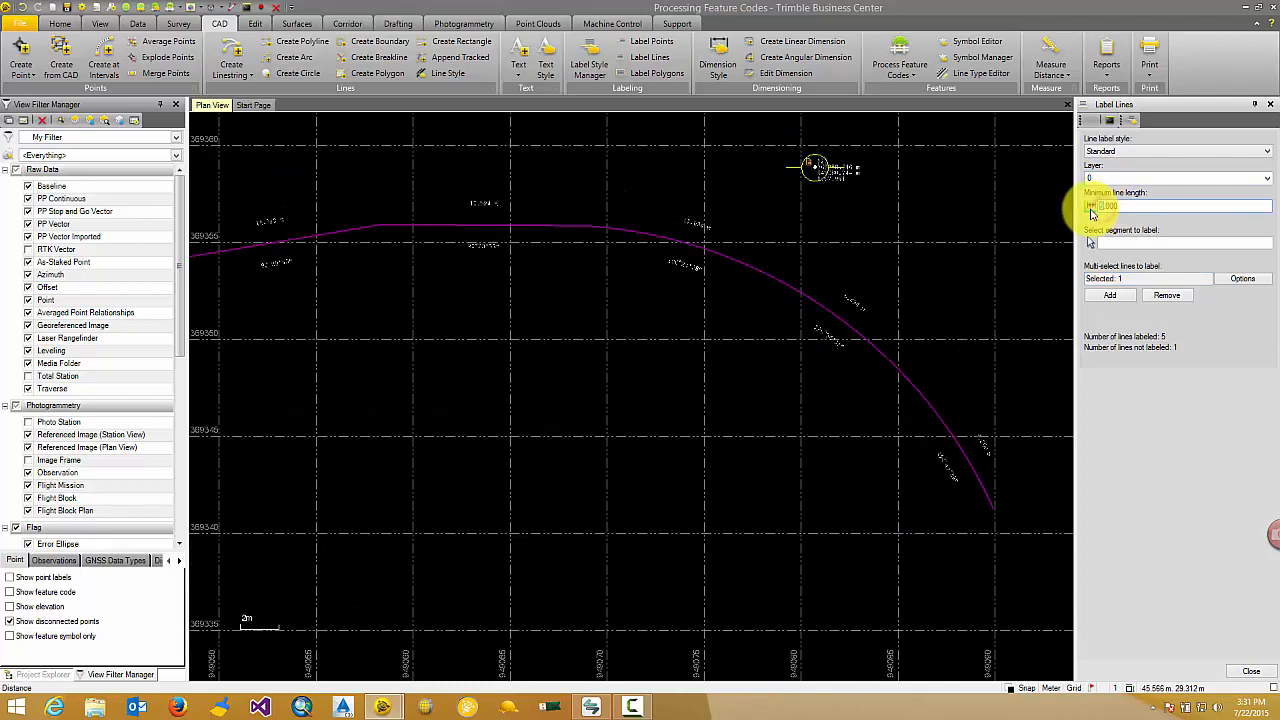
type("2")
left_click(1112, 295)
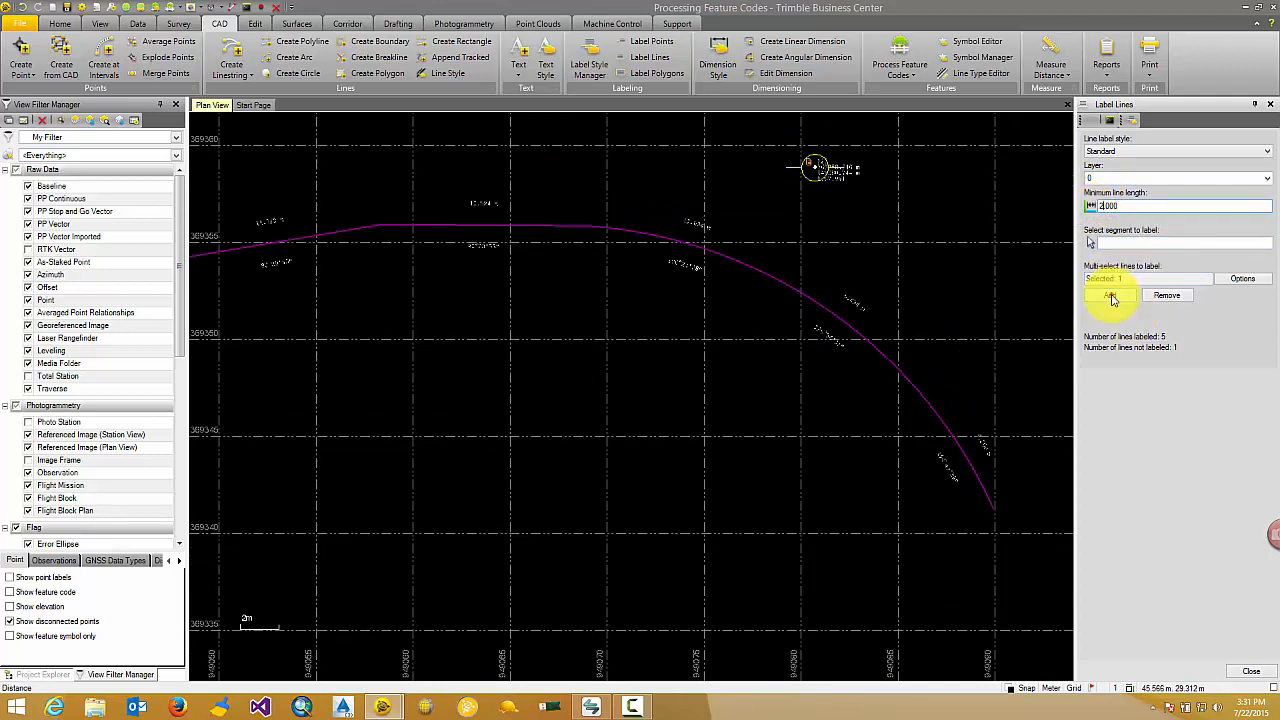
Examine the length and azimuth labels along the linestring's straight and arc segments.
scroll(930, 405, "up", 3)
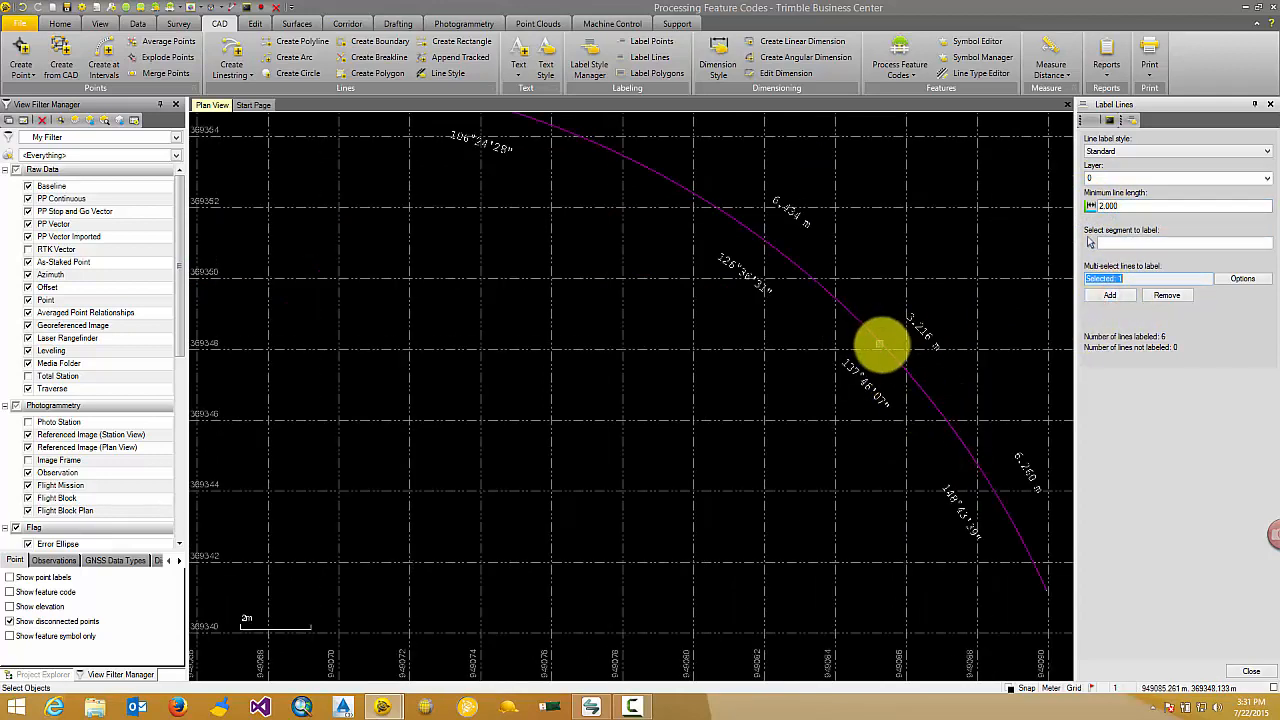
scroll(893, 322, "down", 2)
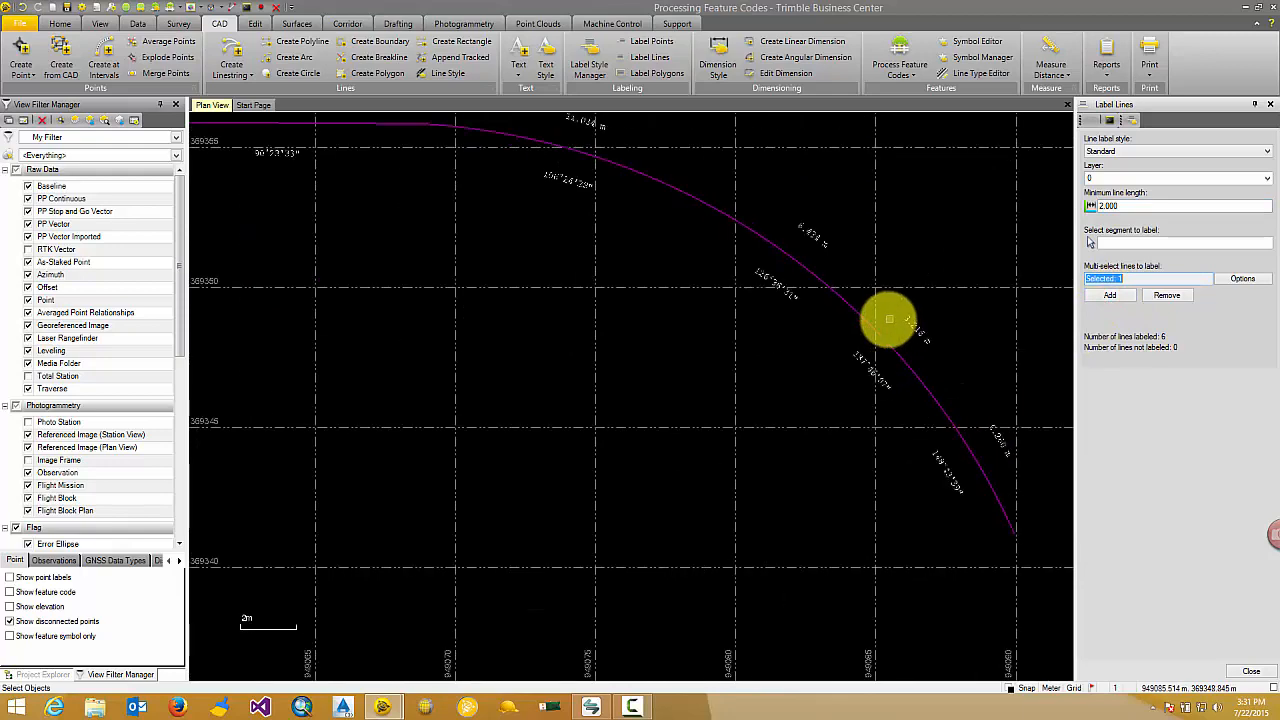
scroll(803, 280, "down", 3)
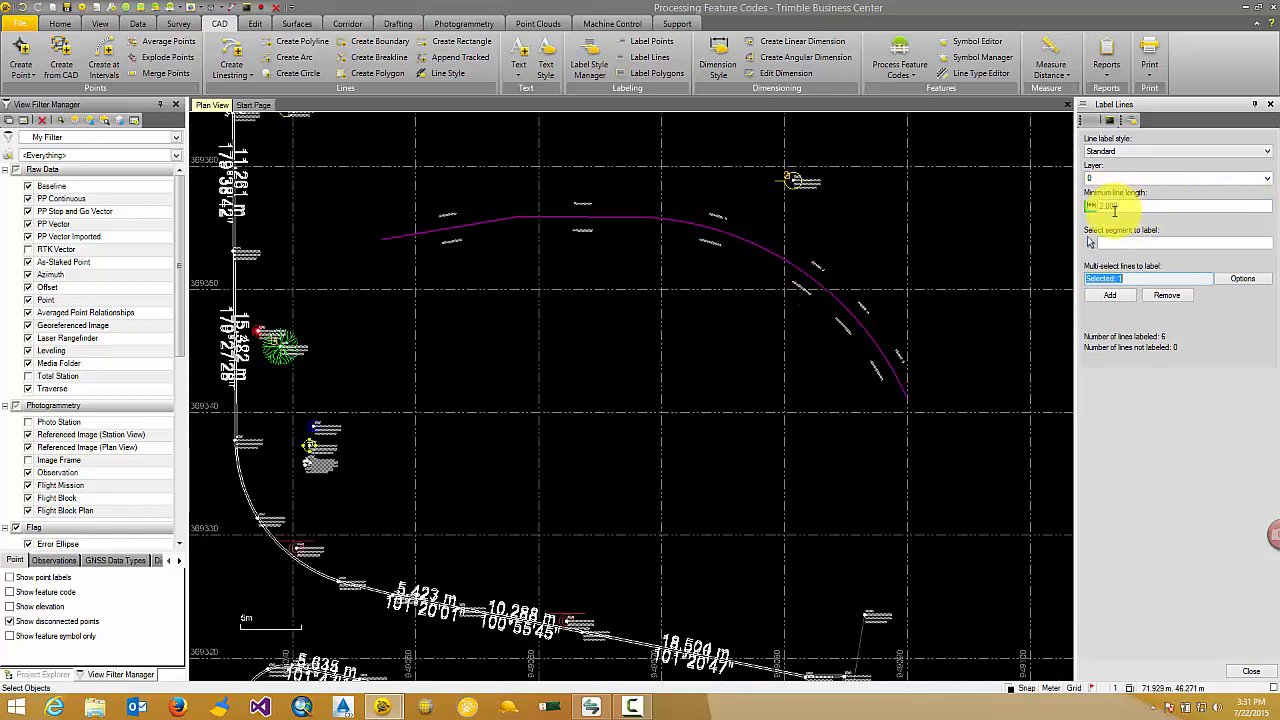
scroll(830, 270, "up", 3)
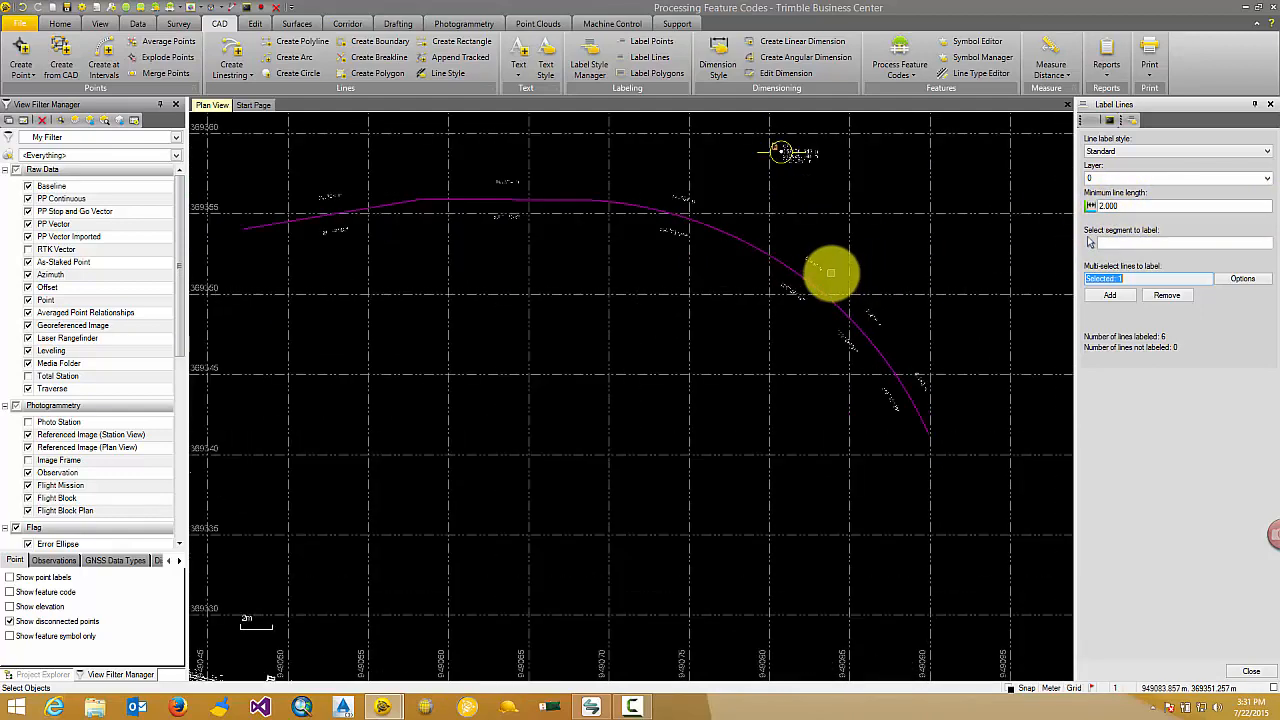
scroll(766, 271, "up", 2)
scroll(805, 350, "down", 5)
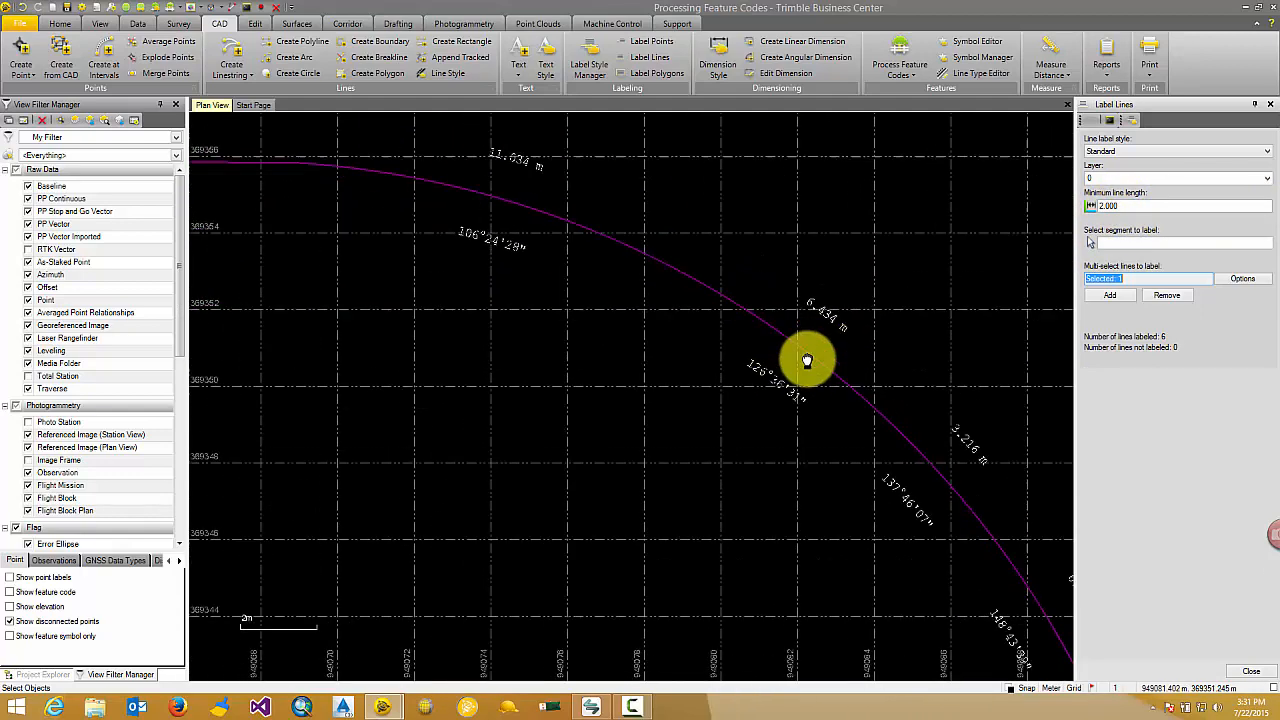
scroll(800, 345, "up", 3)
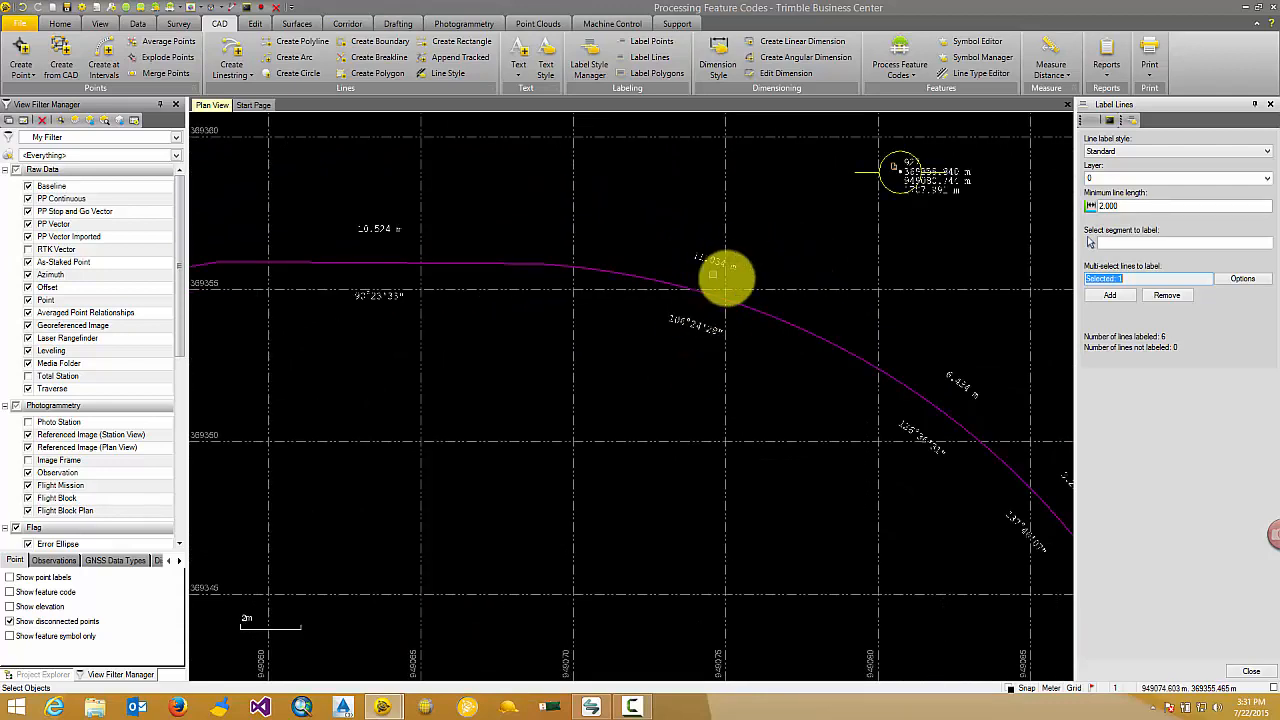
Set the gap of the Standard line label style to 1.00 mm and apply the change.
left_click(588, 70)
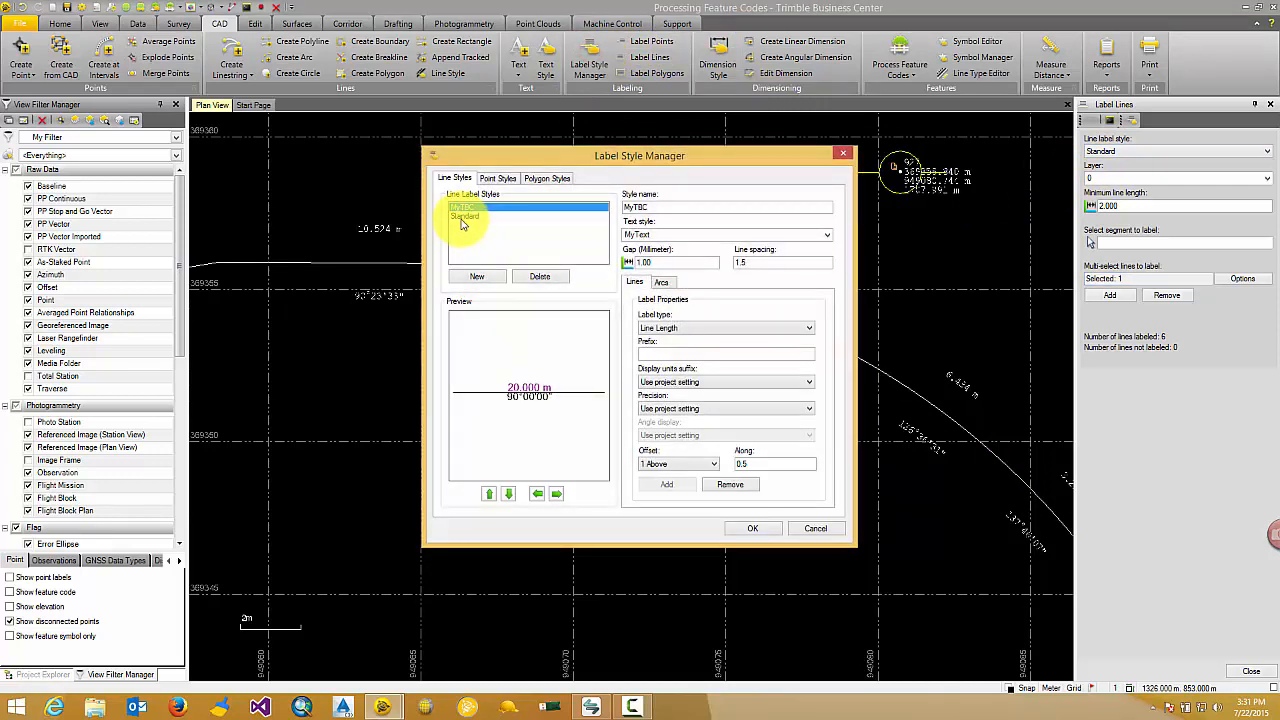
left_click(462, 218)
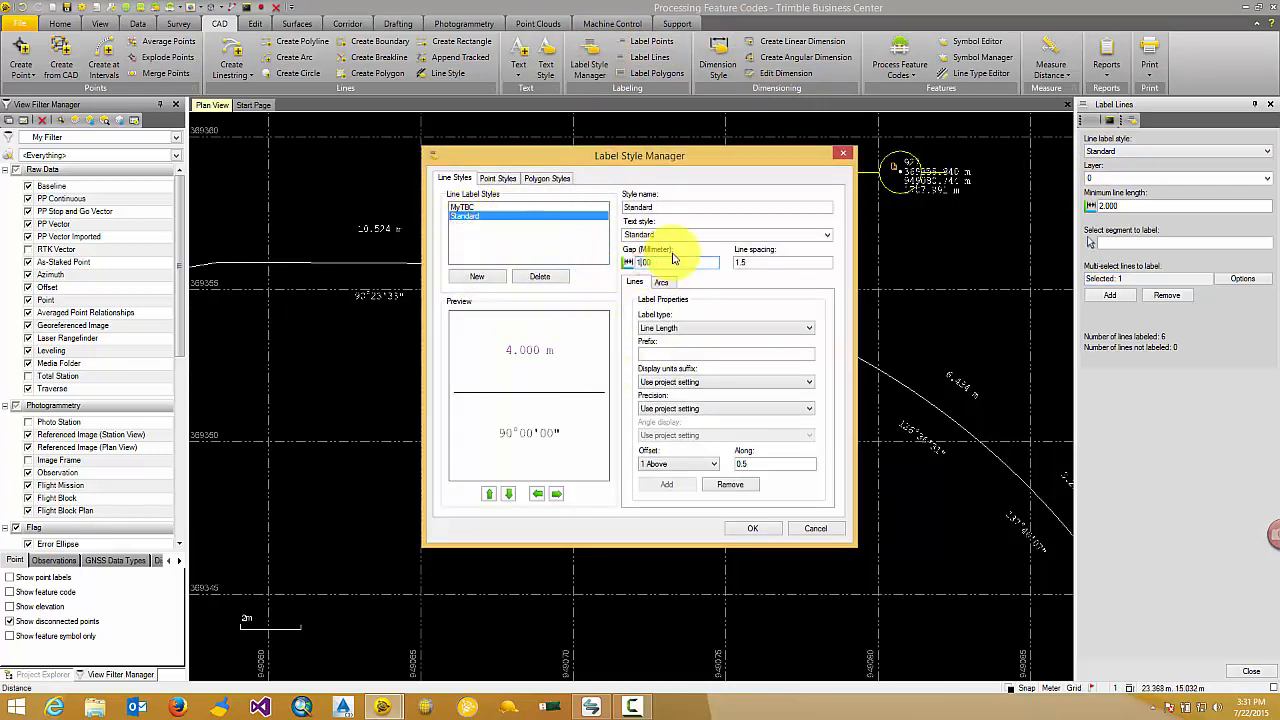
left_click(755, 532)
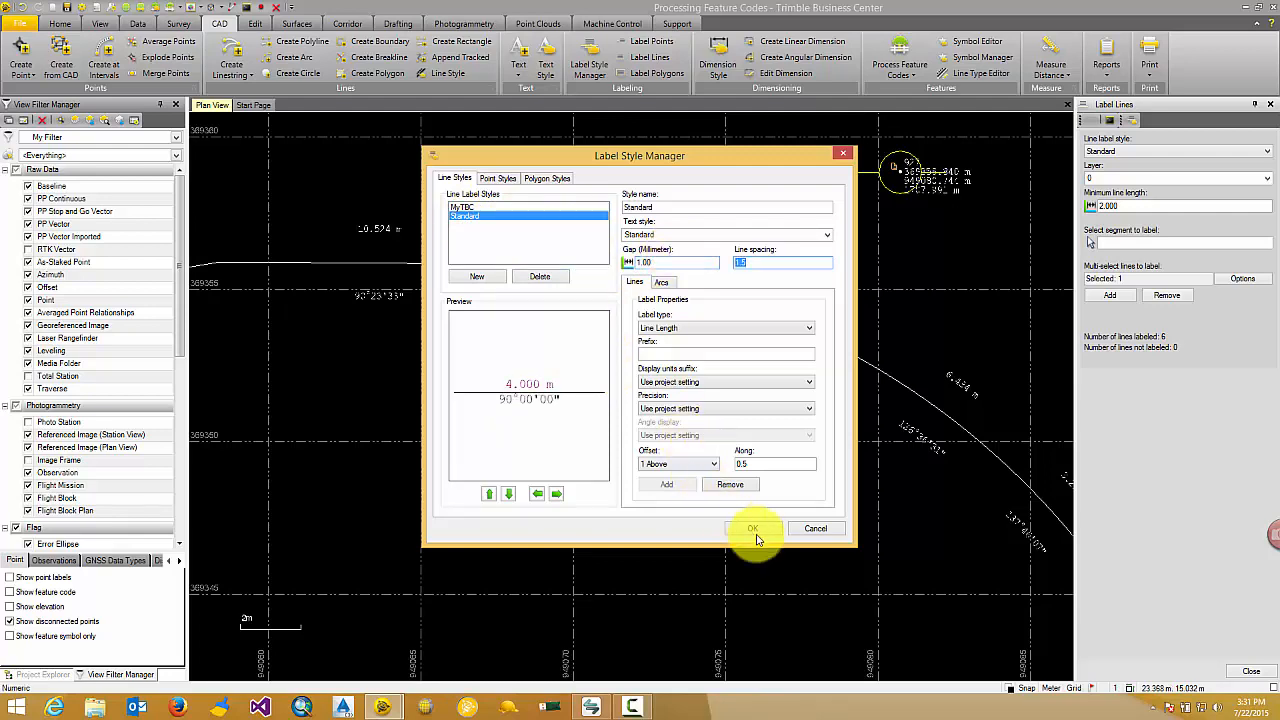
scroll(714, 291, "up", 3)
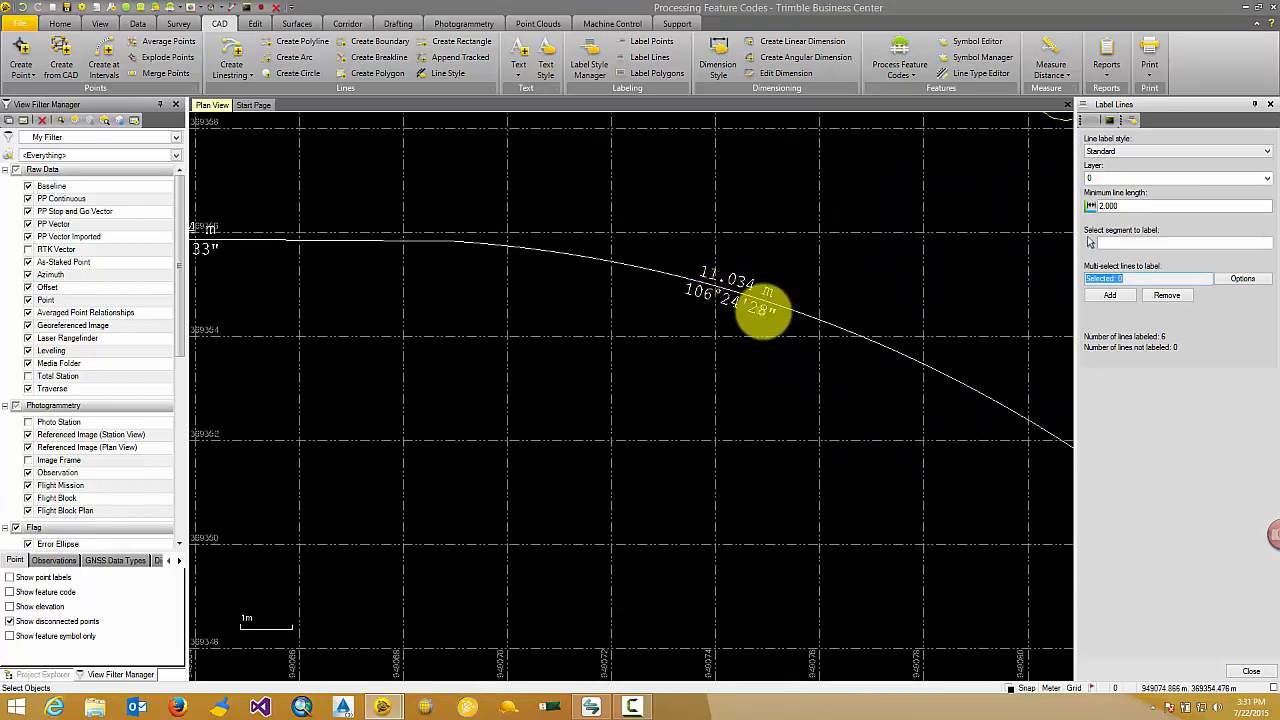
Set the project's azimuth unit display to Bearing and apply the settings.
left_click(86, 10)
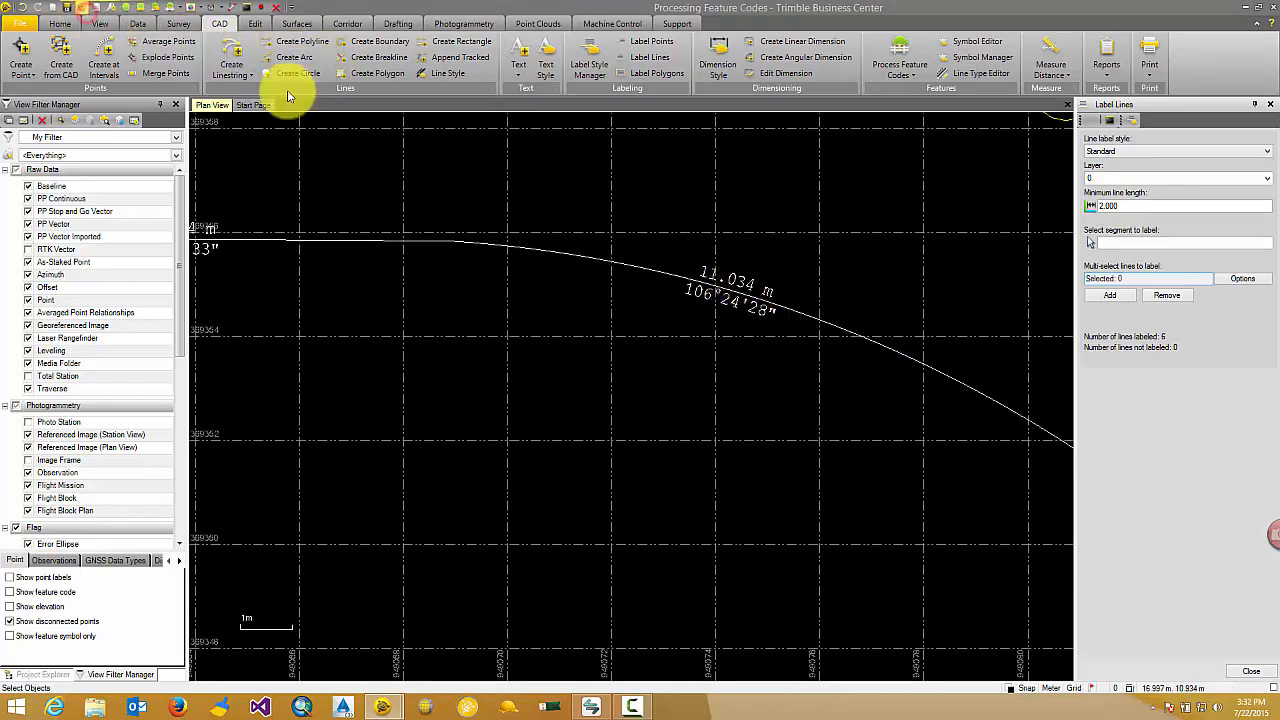
left_click(416, 252)
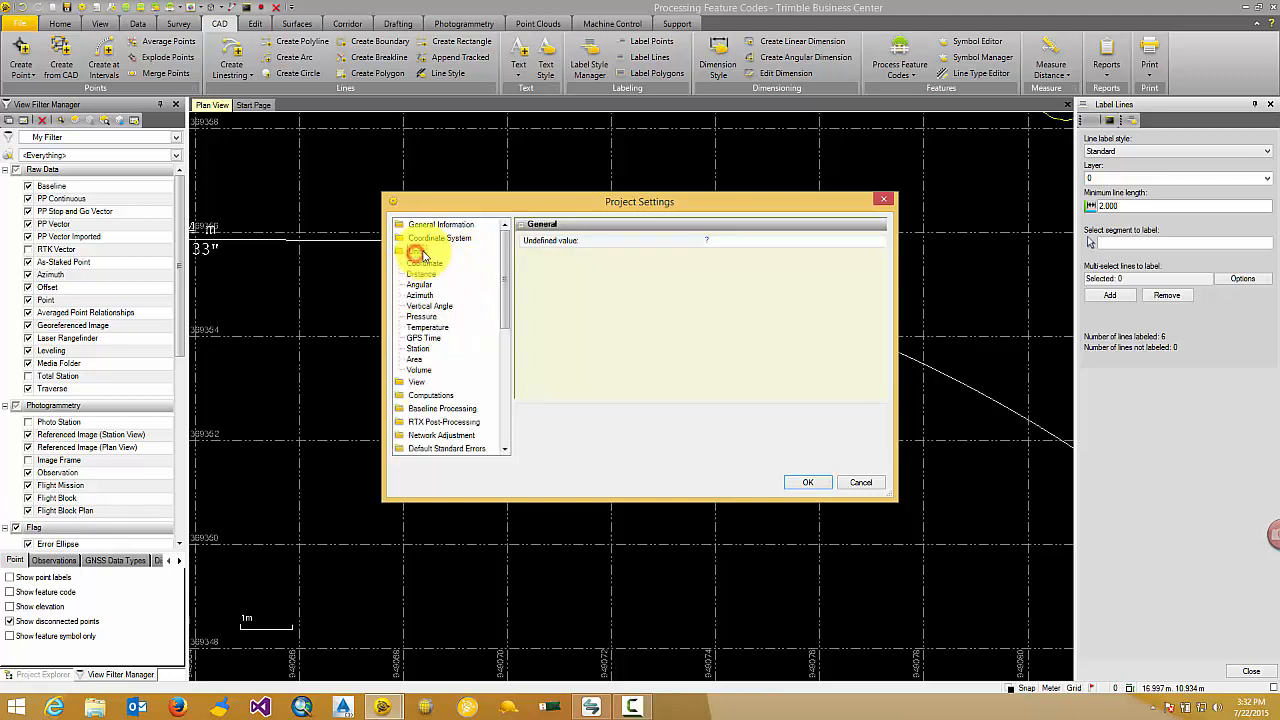
left_click(420, 296)
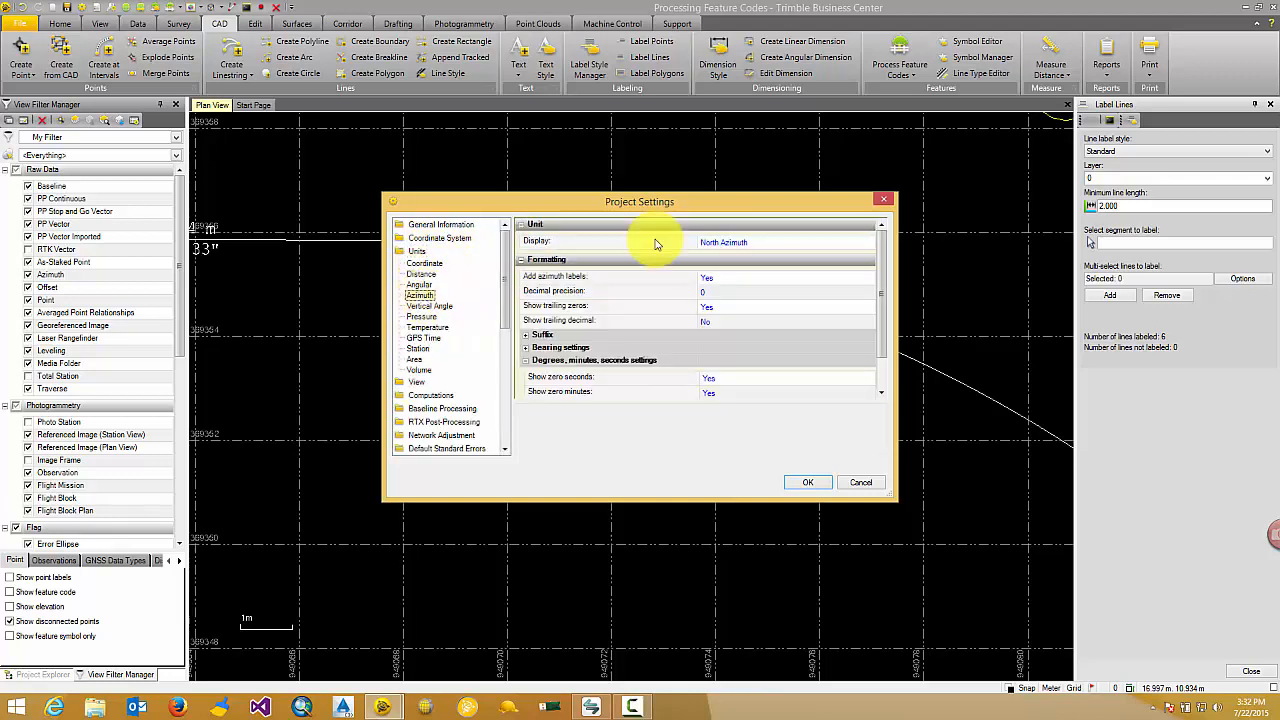
left_click(755, 246)
left_click(758, 273)
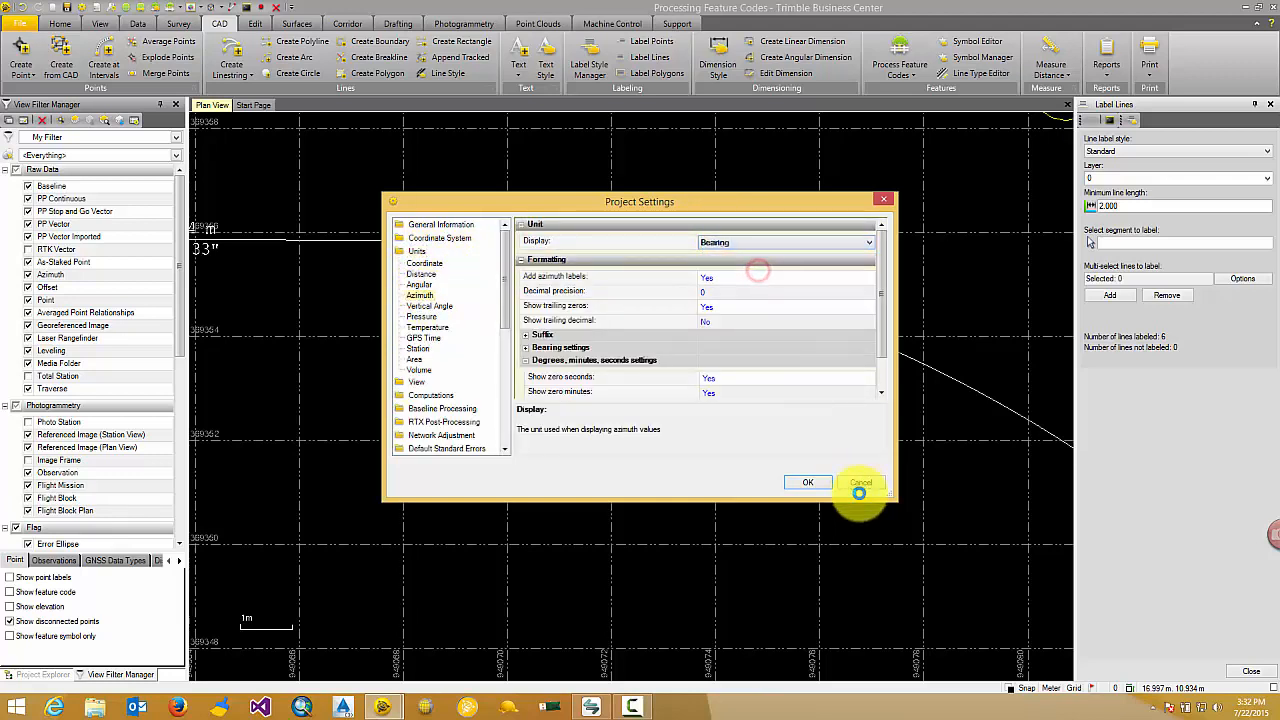
left_click(810, 480)
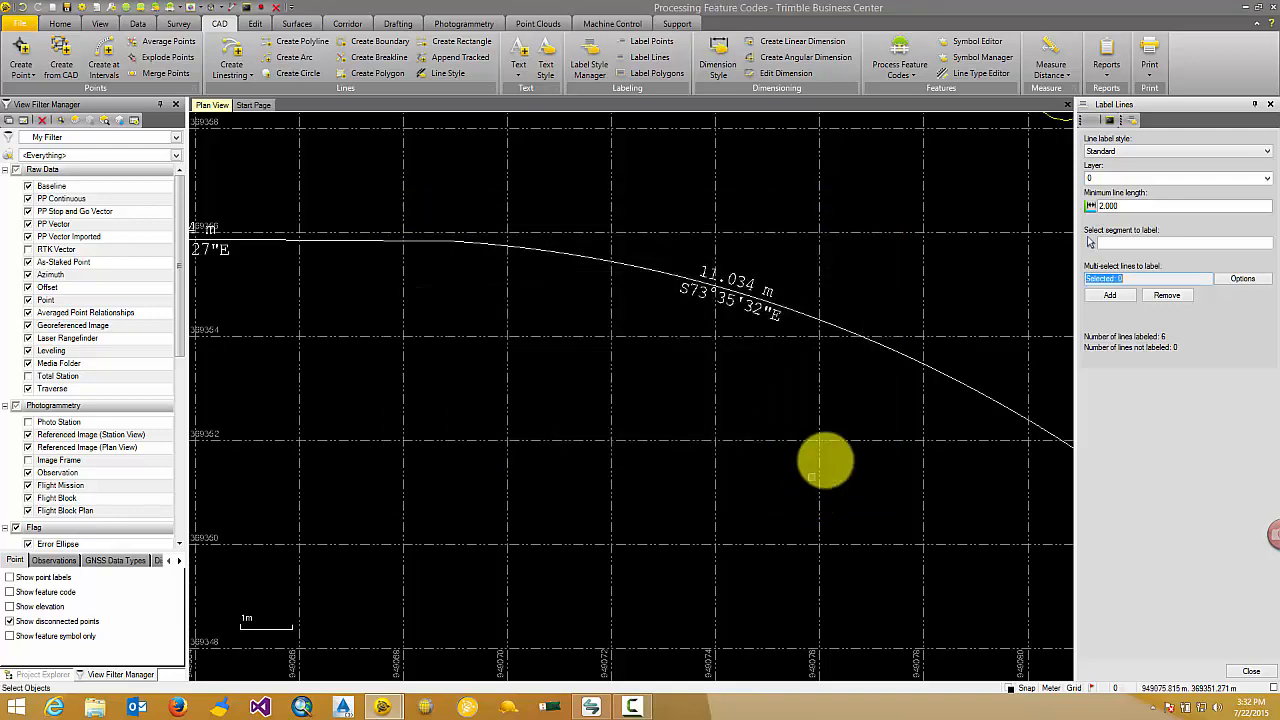
Edit the linestring, moving the end point of its first Best fit arc segment to 949081.138, 369353.183.
scroll(720, 294, "down", 2)
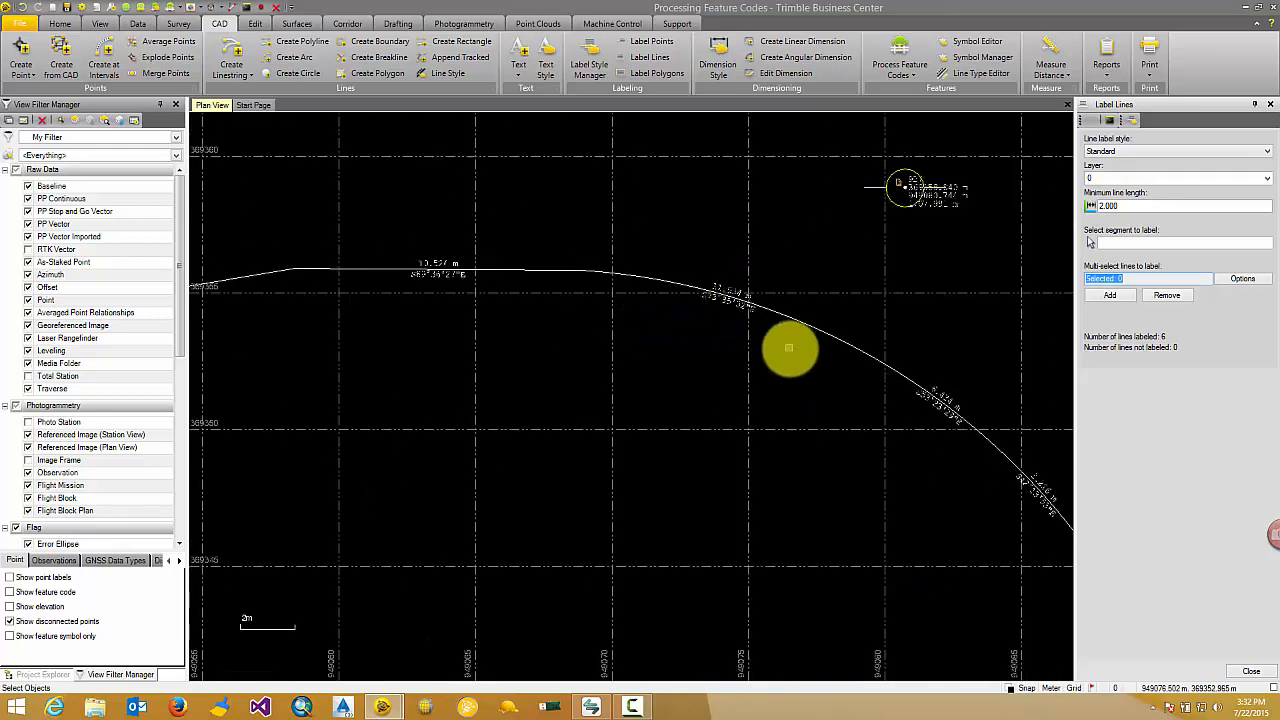
scroll(786, 349, "up", 3)
scroll(846, 371, "down", 2)
middle_click_drag(774, 378, 746, 333)
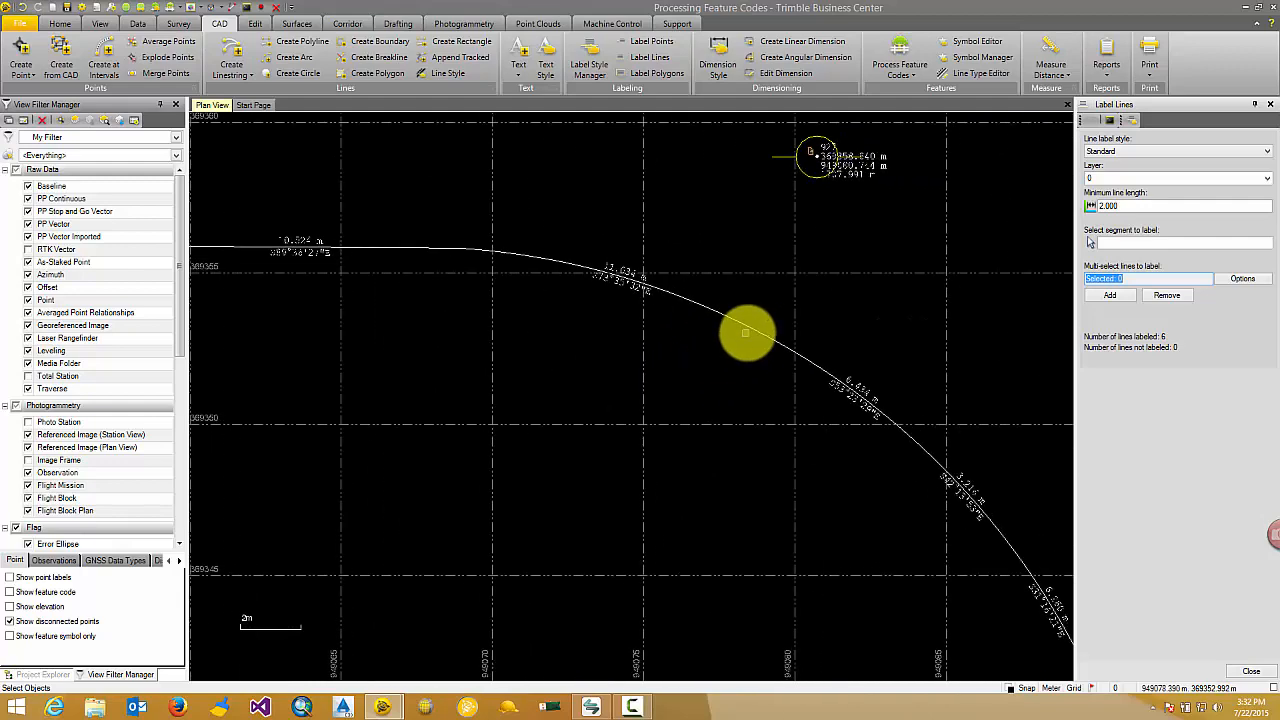
right_click(753, 333)
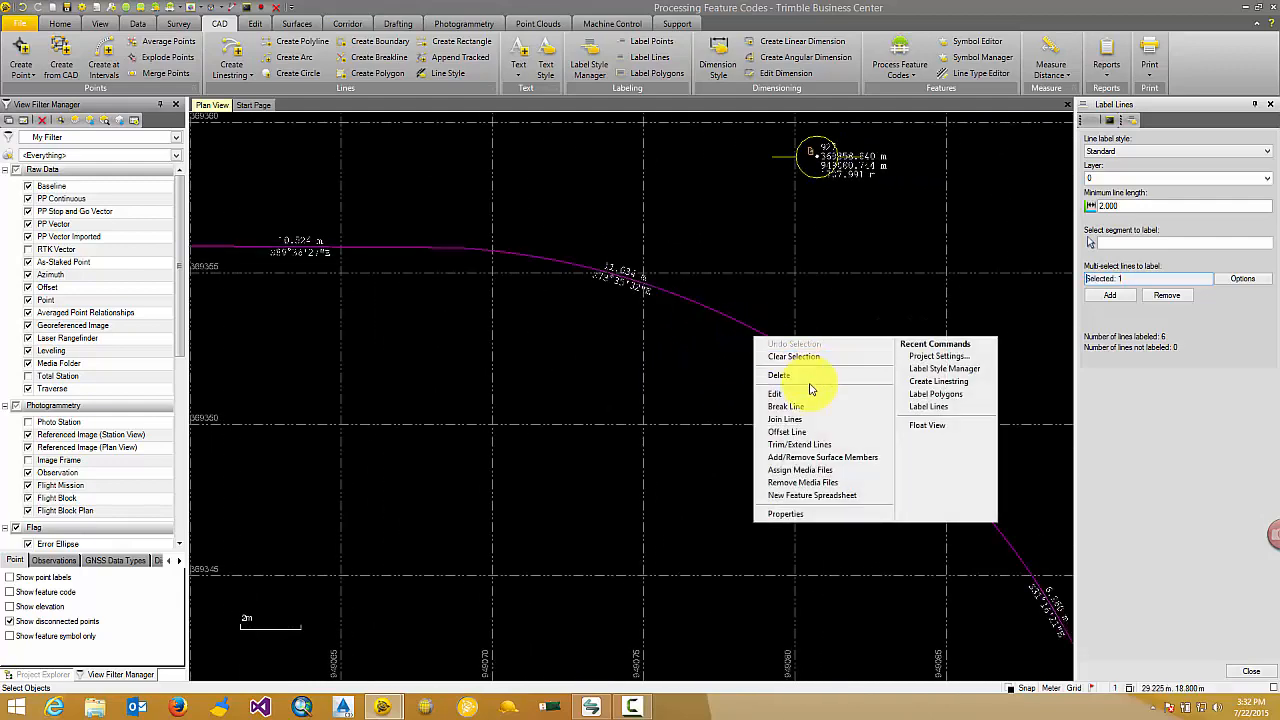
left_click(808, 393)
scroll(640, 314, "up", 2)
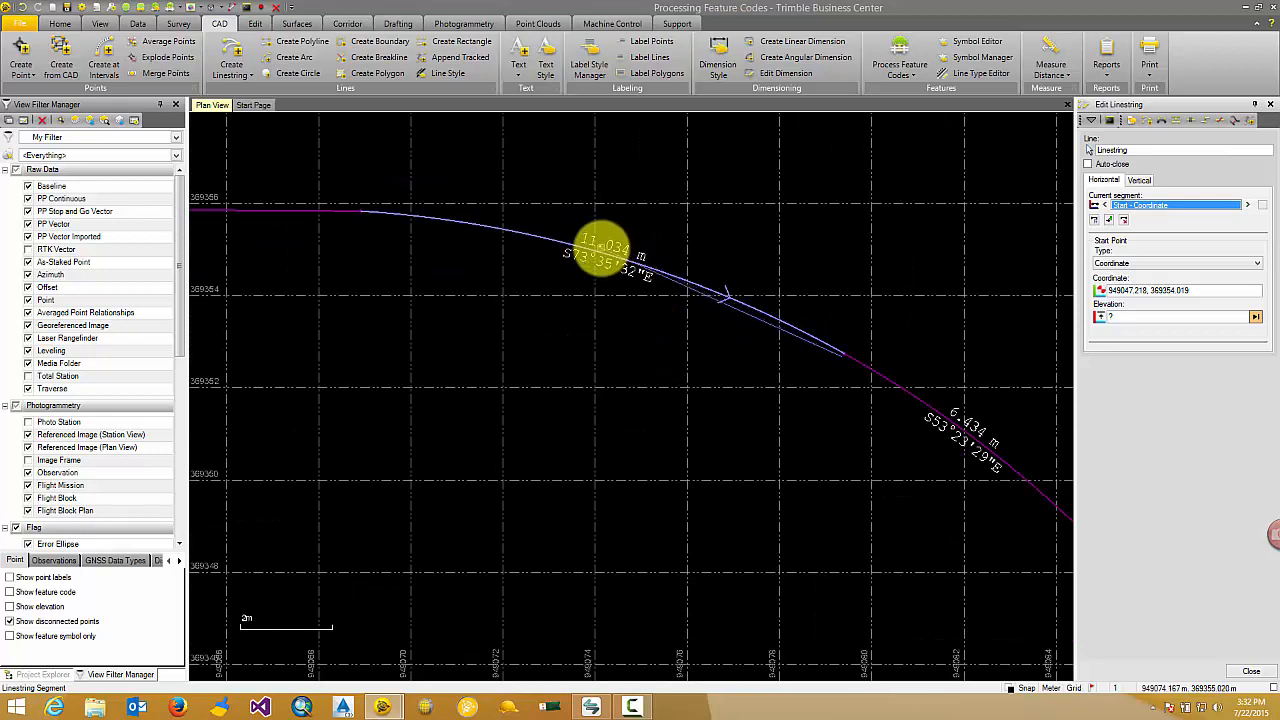
left_click(603, 247)
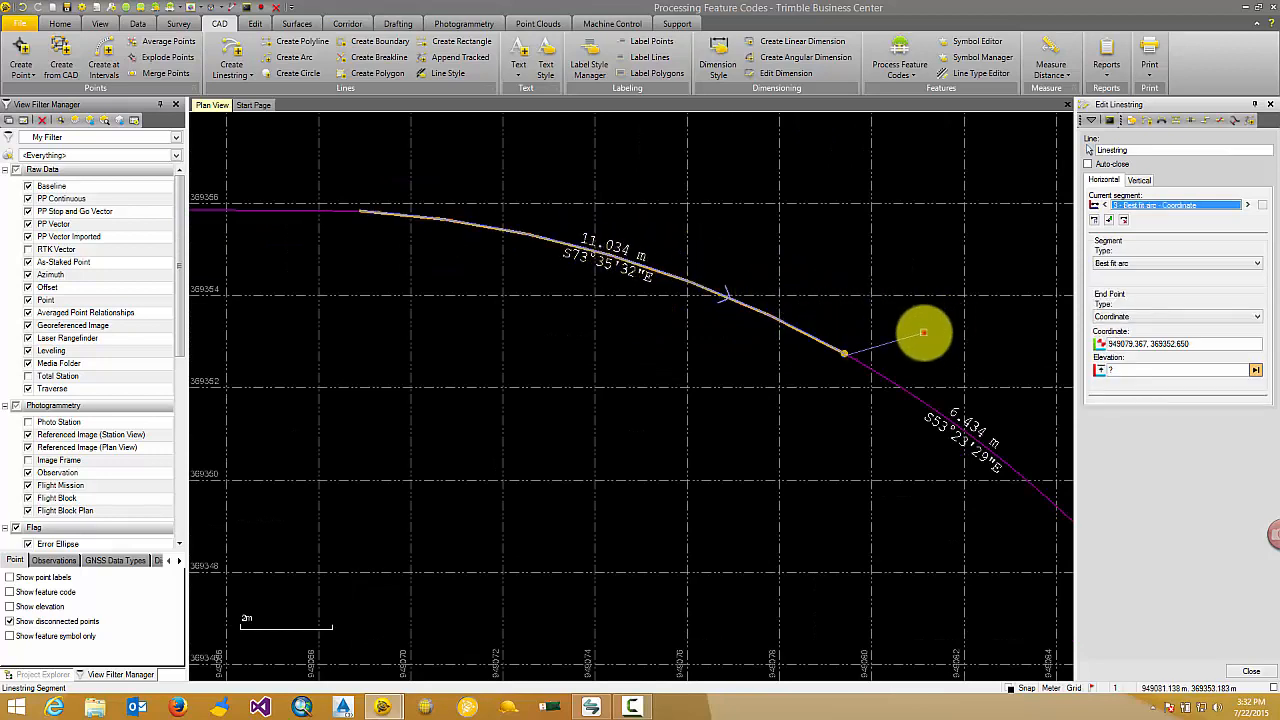
left_click(923, 332)
left_click(924, 332)
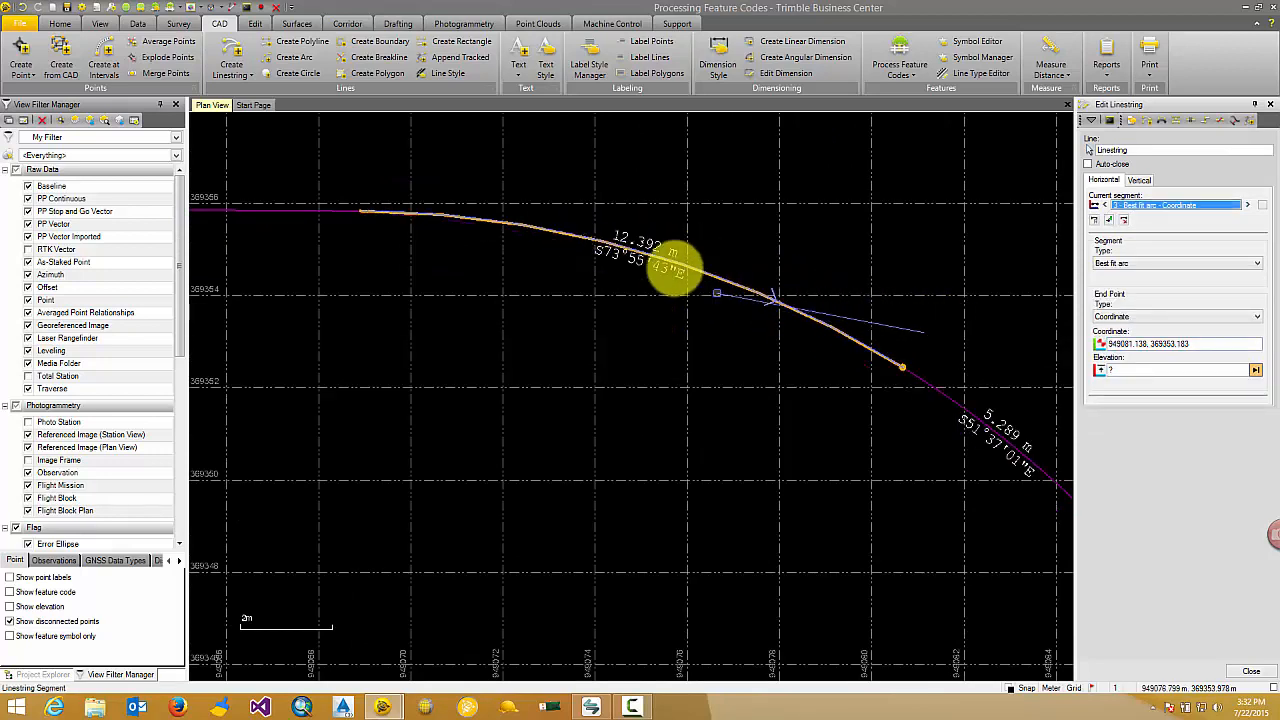
Move the end point of the second Best fit arc segment to 949085.565, 369351.215.
scroll(846, 292, "down", 4)
middle_click_drag(812, 307, 650, 266)
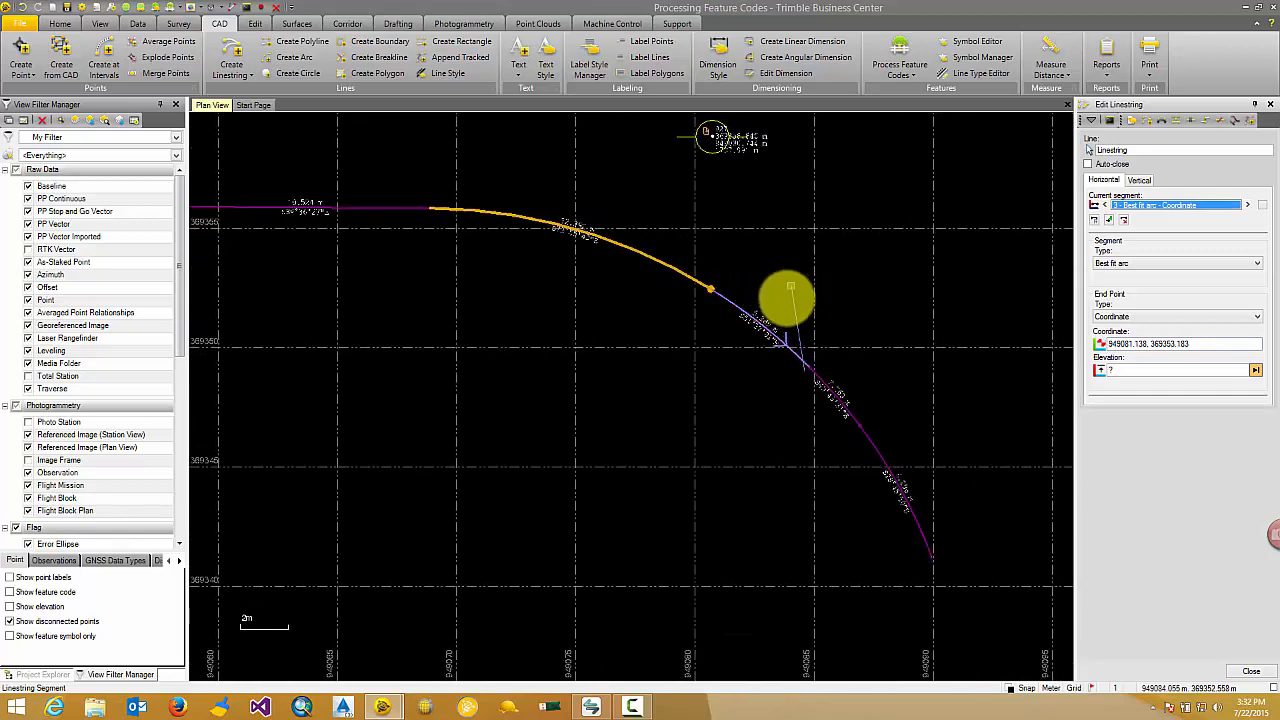
left_click(827, 318)
left_click(829, 317)
Move the end point of the third Best fit arc segment to 949089.429, 369347.980 and finish editing the linestring.
scroll(800, 323, "up", 3)
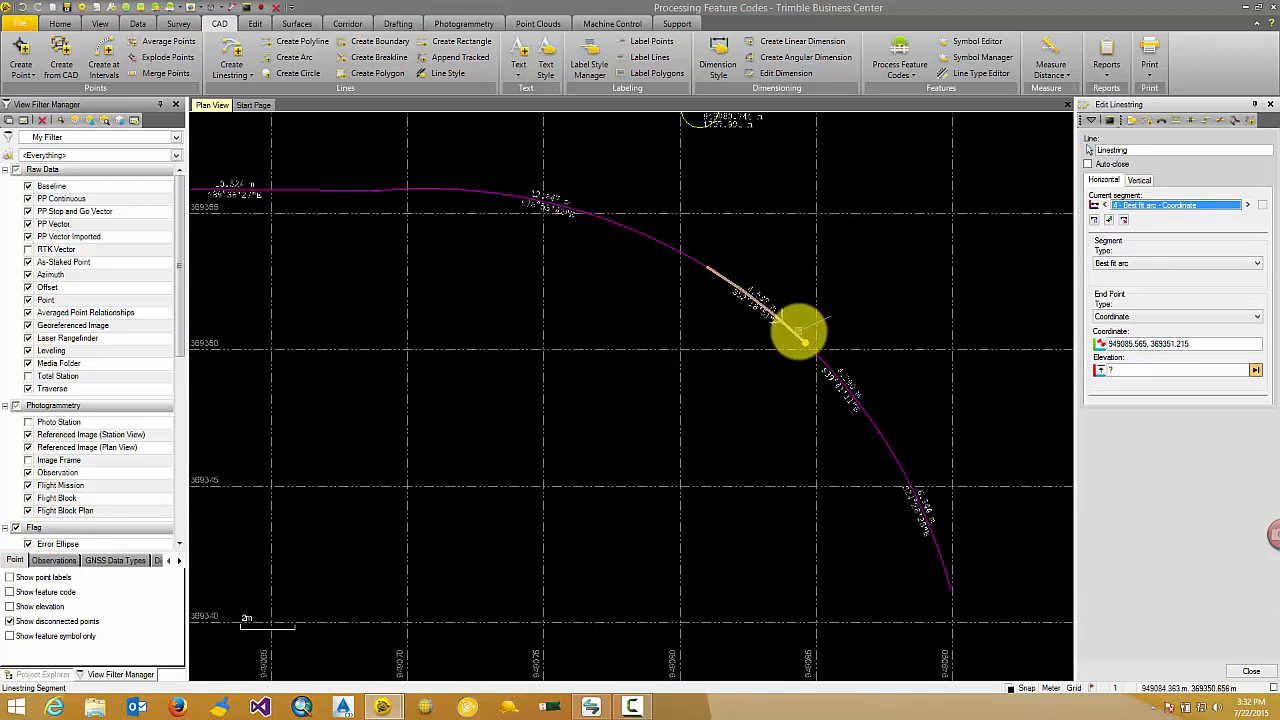
scroll(757, 271, "down", 2)
left_click(806, 300)
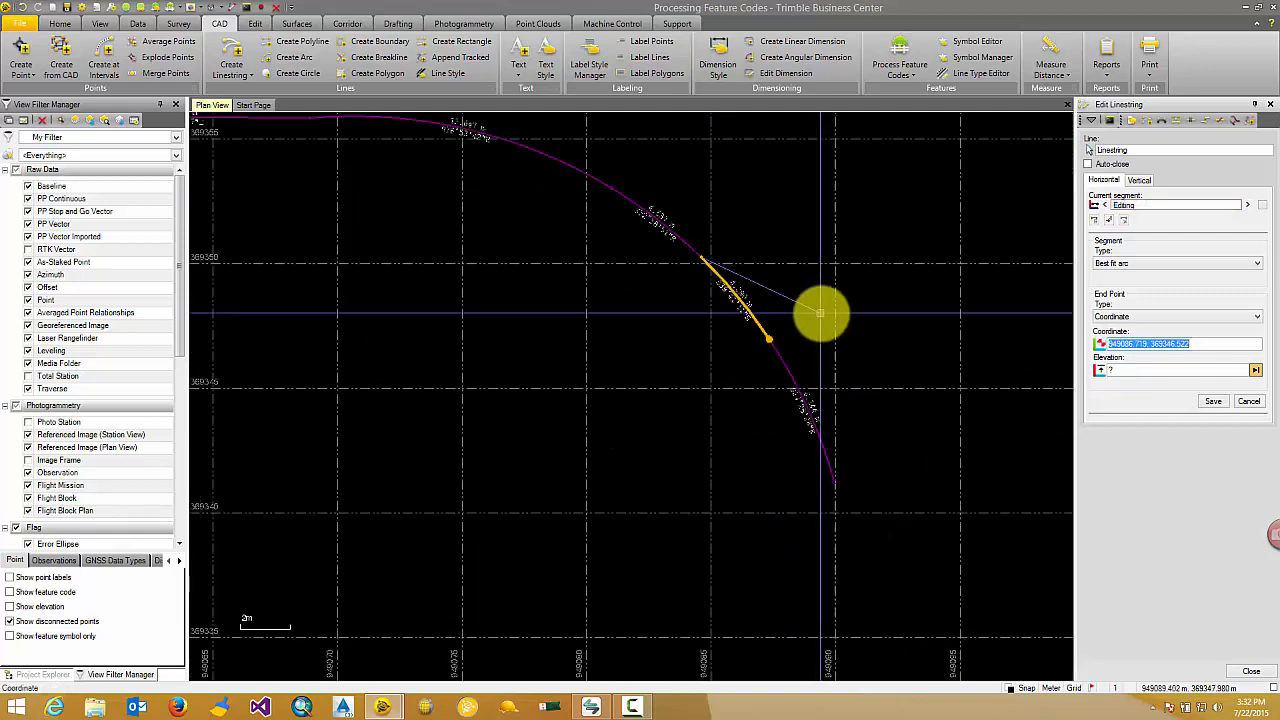
left_click(821, 314)
scroll(820, 314, "down", 4)
middle_click_drag(677, 274, 640, 339)
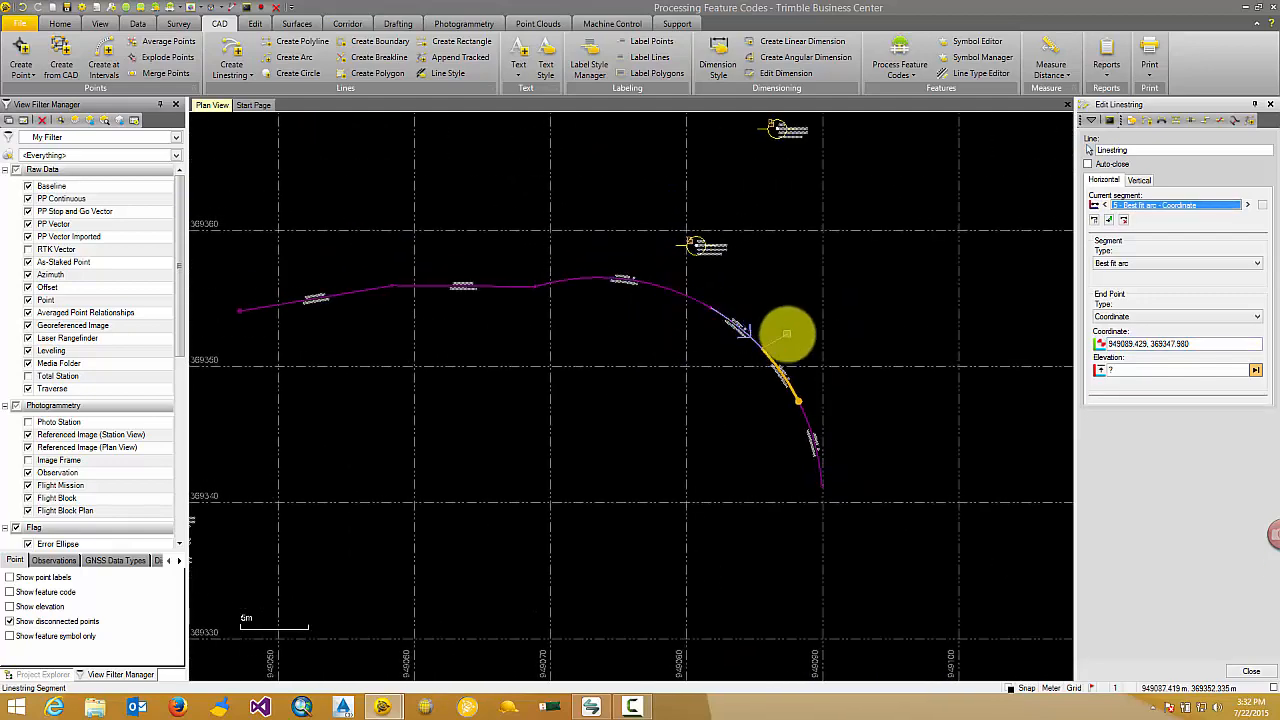
scroll(786, 334, "up", 5)
scroll(738, 332, "up", 5)
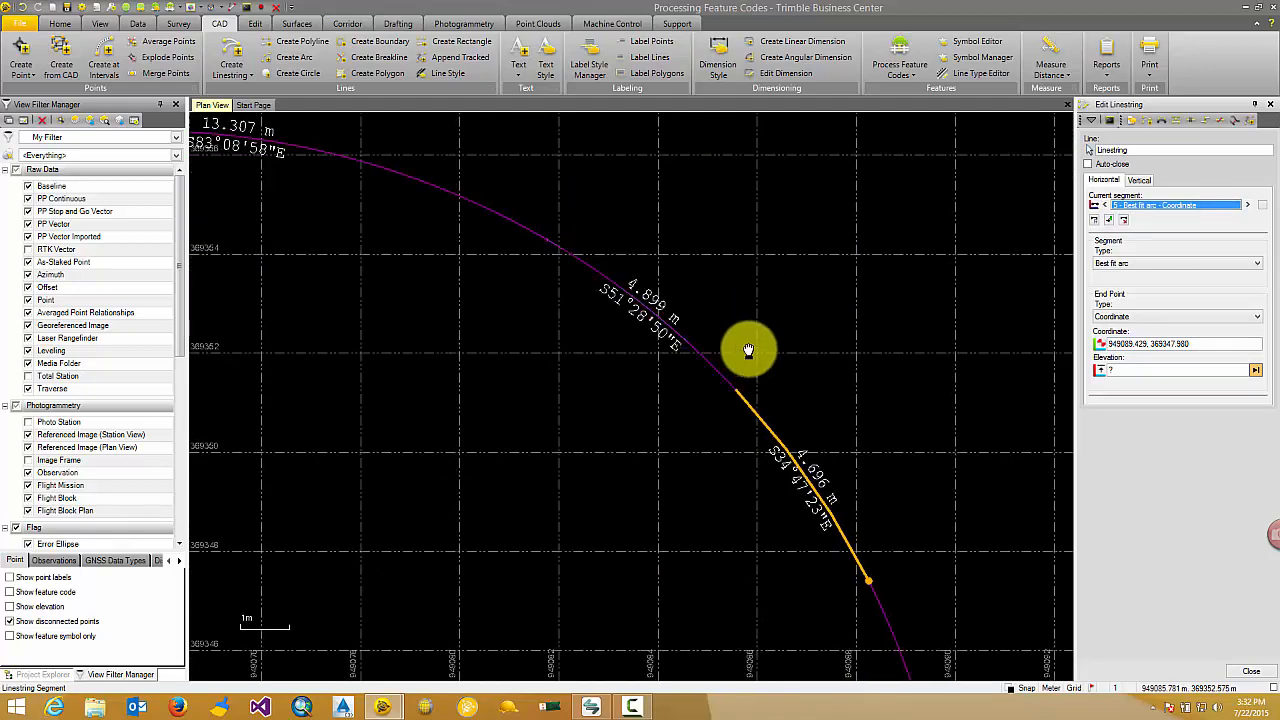
left_click(1270, 104)
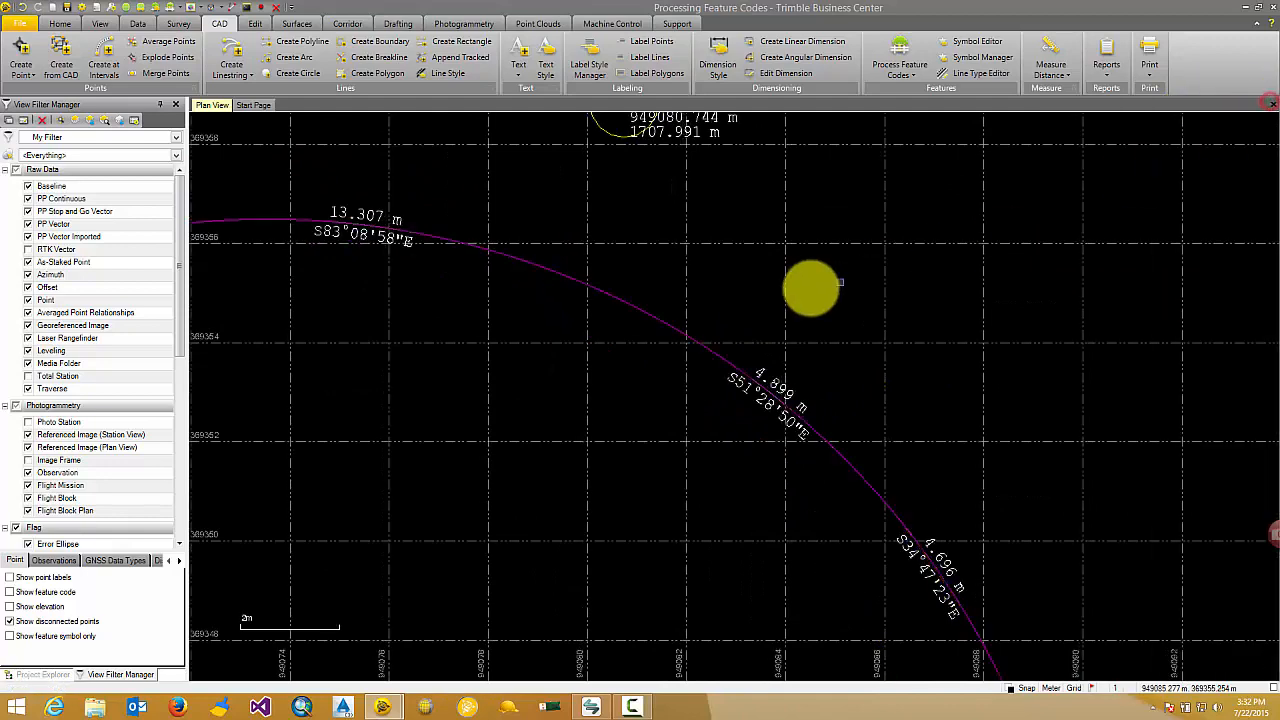
middle_click_drag(726, 258, 772, 252)
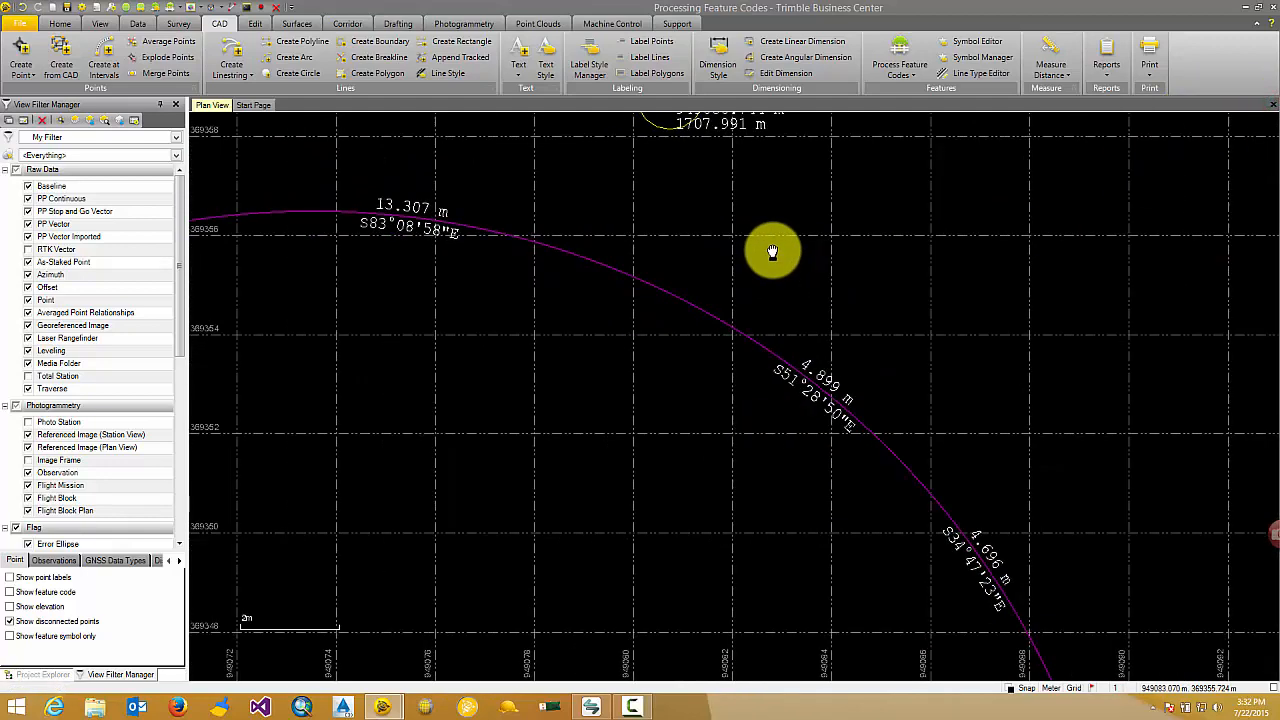